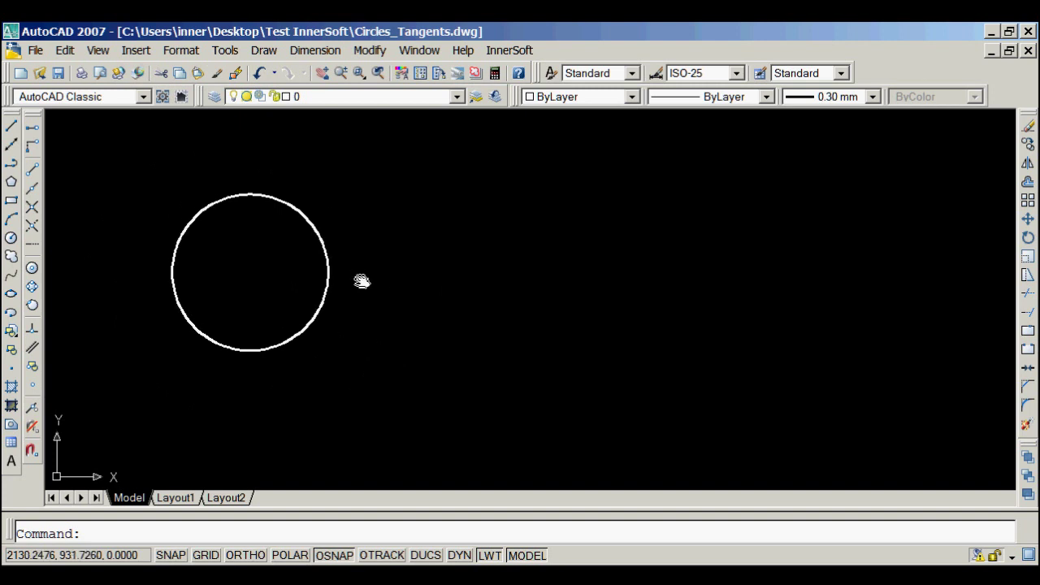
- Draw a small circle to the lower right of the existing circle
{"action": "left_click", "coordinate": [12, 239]}
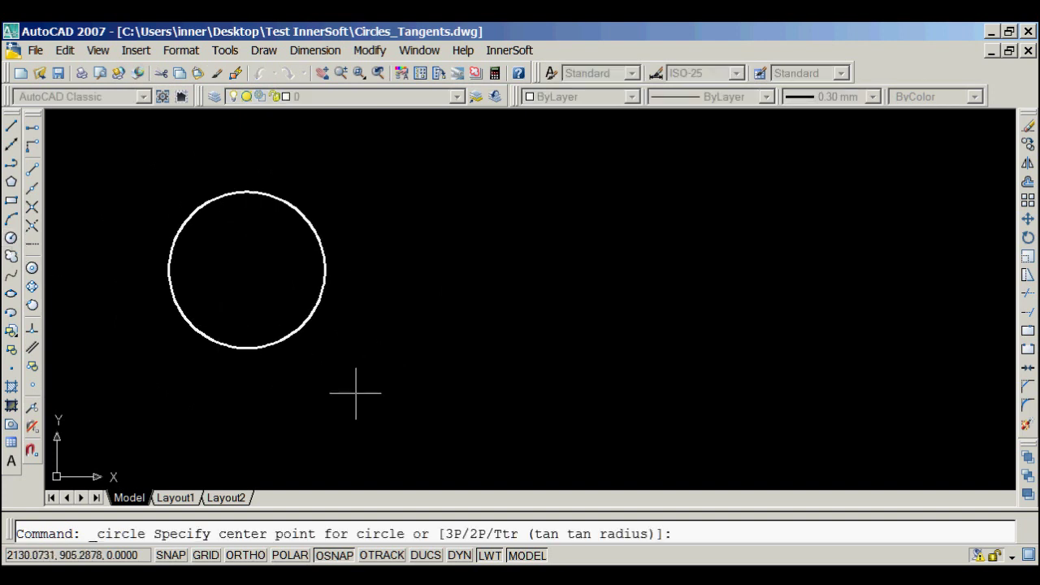
{"action": "scroll", "coordinate": [353, 395], "scroll_direction": "up", "scroll_amount": 3}
{"action": "left_click", "coordinate": [403, 365]}
{"action": "left_click", "coordinate": [383, 413]}
{"action": "scroll", "coordinate": [413, 348], "scroll_direction": "down", "scroll_amount": 4}
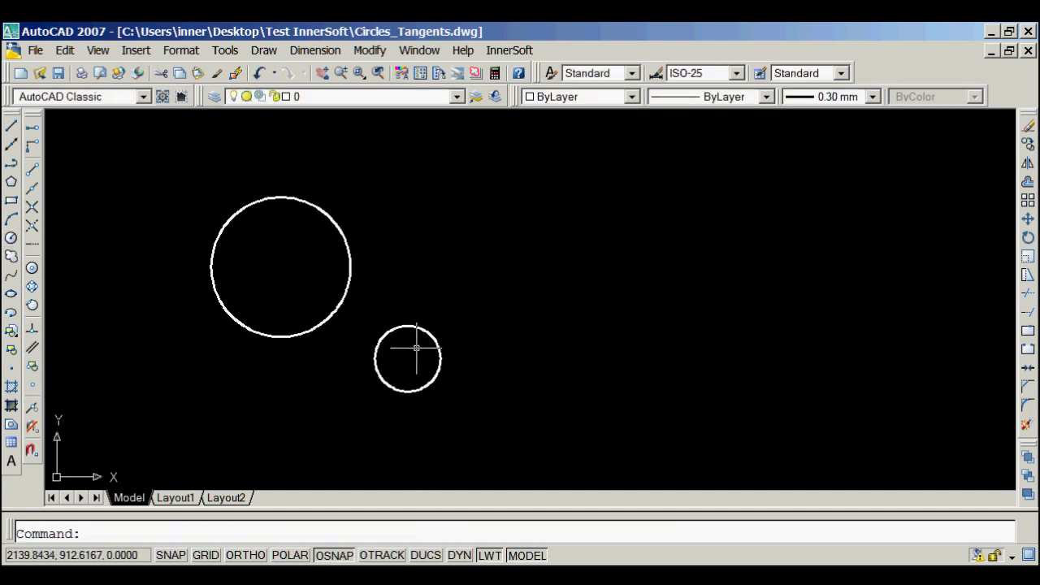
- Draw a third circle, larger than the first one, to the upper right of both existing circles
{"action": "right_click", "coordinate": [427, 222]}
{"action": "left_click", "coordinate": [454, 238]}
{"action": "left_click", "coordinate": [443, 285]}
{"action": "left_click", "coordinate": [421, 343]}
- Draw a fourth, medium-small circle to the lower right of the third circle
{"action": "right_click", "coordinate": [439, 221]}
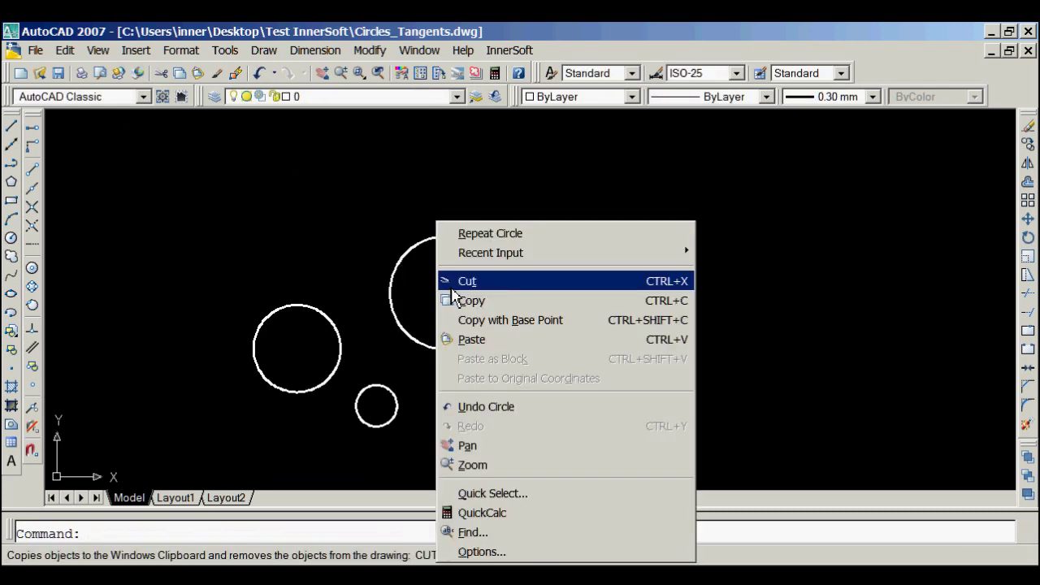
{"action": "left_click", "coordinate": [471, 232]}
{"action": "middle_click_drag", "start_coordinate": [494, 346], "coordinate": [425, 312]}
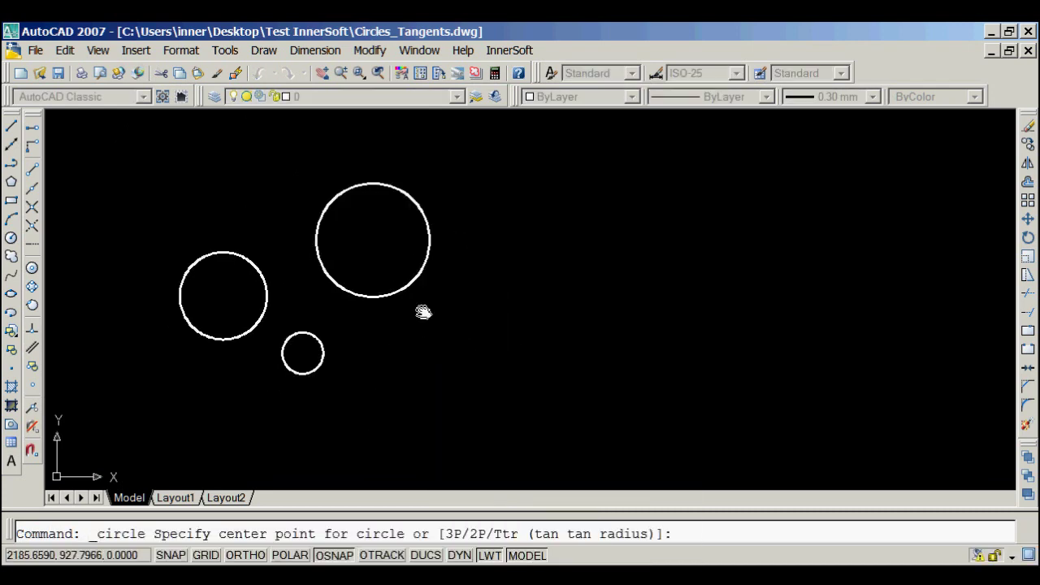
{"action": "left_click", "coordinate": [485, 354]}
{"action": "left_click", "coordinate": [472, 380]}
- Draw a fifth circle, the largest of all, to the upper right of the fourth circle
{"action": "right_click", "coordinate": [481, 261]}
{"action": "left_click", "coordinate": [512, 233]}
{"action": "middle_click_drag", "start_coordinate": [591, 179], "coordinate": [512, 255]}
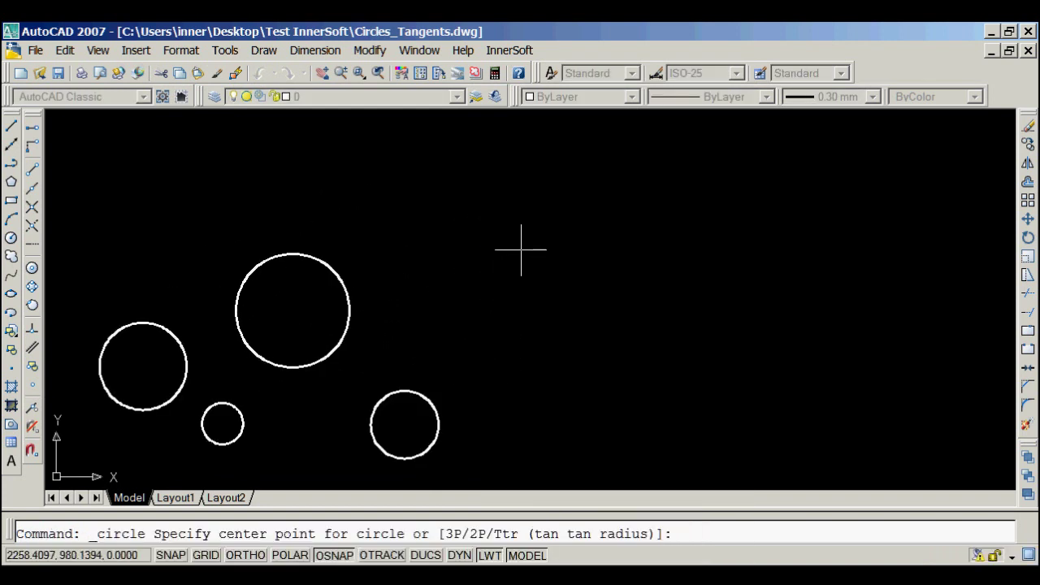
{"action": "left_click", "coordinate": [521, 250]}
{"action": "left_click", "coordinate": [504, 316]}
{"action": "scroll", "coordinate": [504, 292], "scroll_direction": "down", "scroll_amount": 2}
{"action": "scroll", "coordinate": [437, 301], "scroll_direction": "up", "scroll_amount": 2}
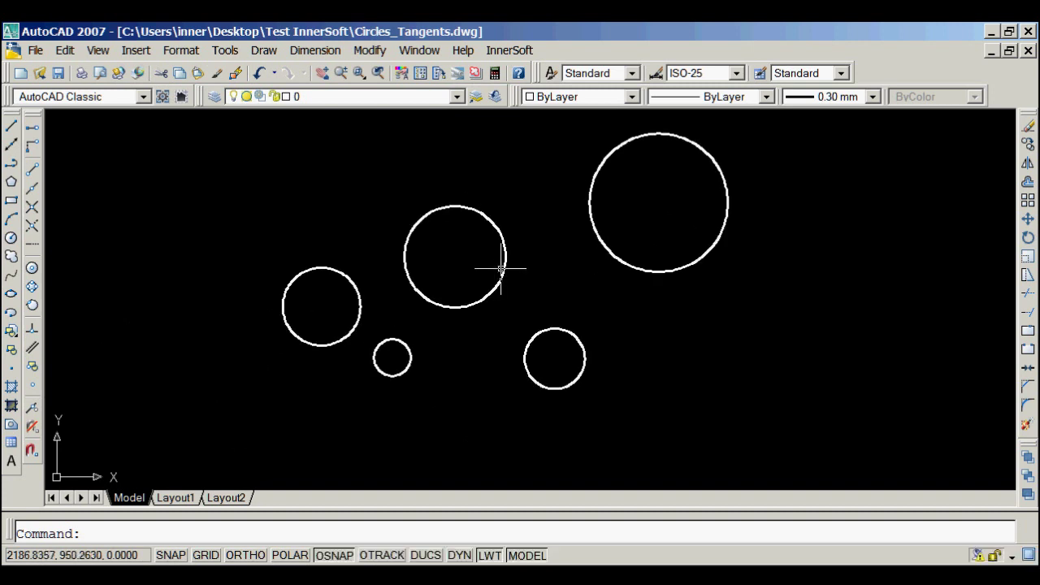
- Use InnerSoft's Geometric Tools to create the tangent lines between the leftmost circle and the smallest circle
{"action": "middle_click_drag", "start_coordinate": [500, 268], "coordinate": [442, 303]}
{"action": "left_click", "coordinate": [492, 52]}
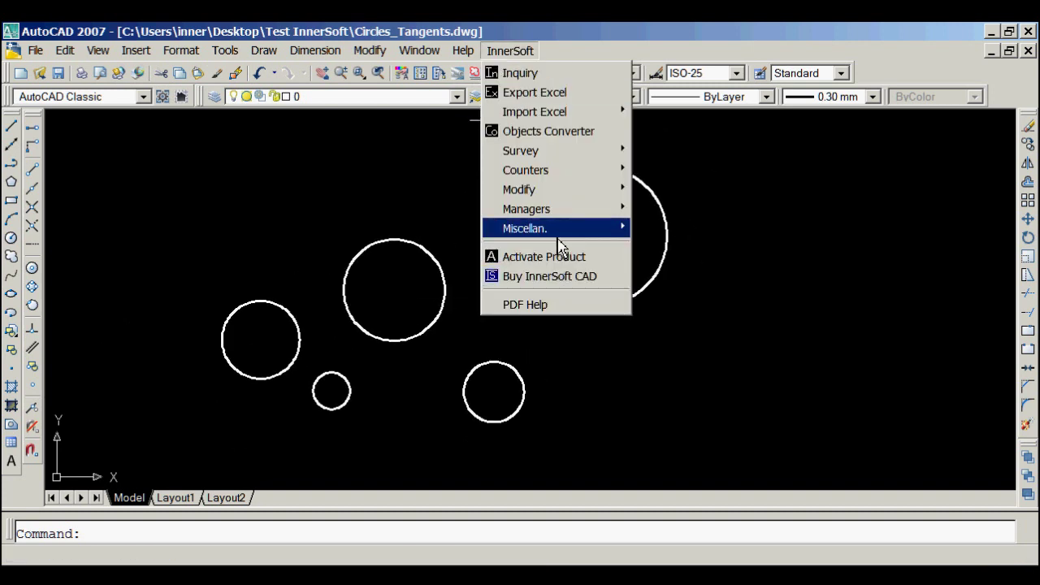
{"action": "mouse_move", "coordinate": [561, 242]}
{"action": "left_click", "coordinate": [679, 226]}
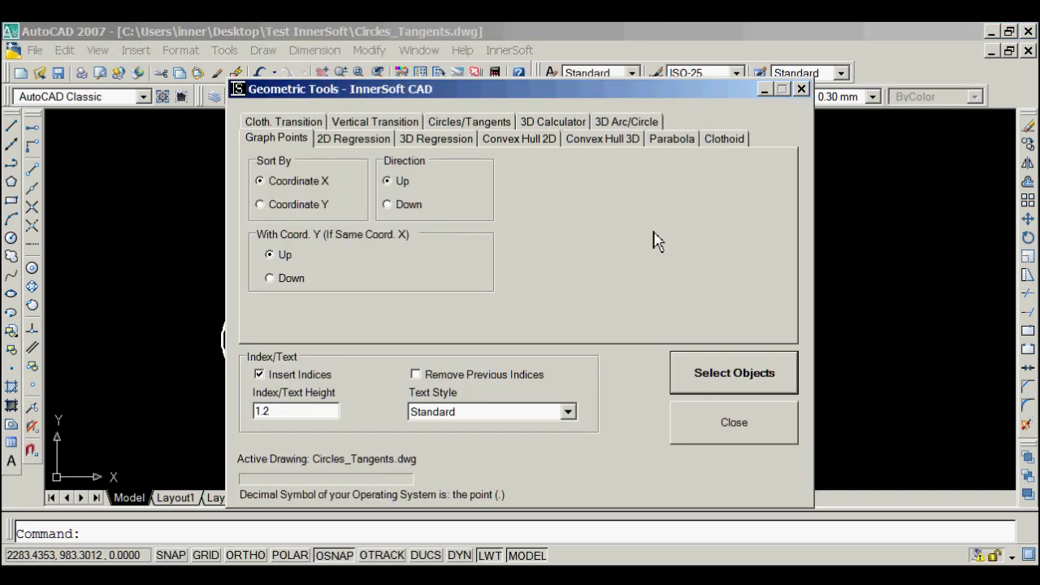
{"action": "left_click", "coordinate": [458, 124]}
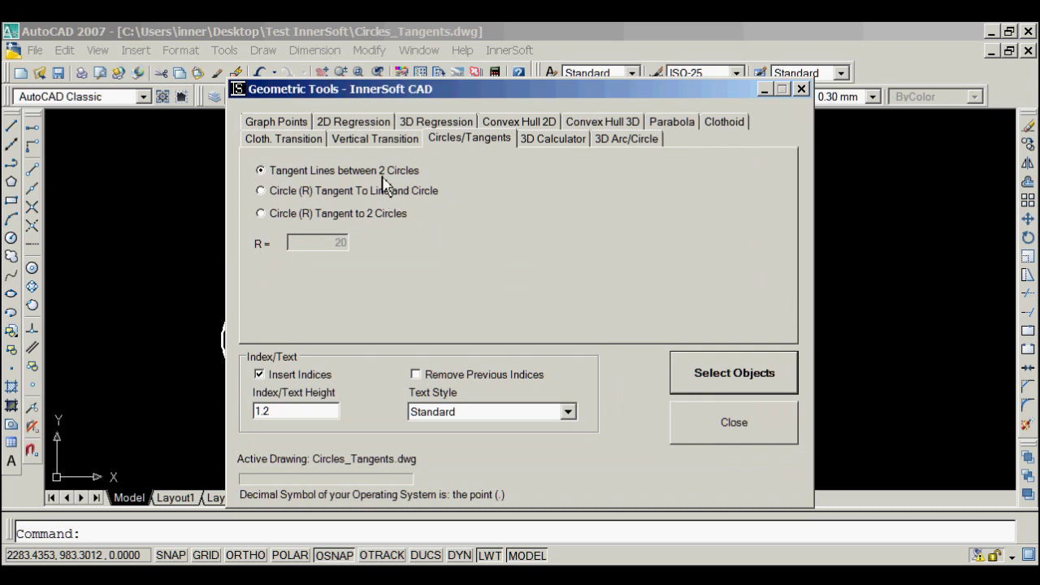
{"action": "left_click", "coordinate": [700, 378]}
{"action": "left_click", "coordinate": [301, 334]}
{"action": "left_click", "coordinate": [340, 374]}
{"action": "left_click", "coordinate": [601, 348]}
{"action": "middle_click_drag", "start_coordinate": [346, 328], "coordinate": [260, 295]}
{"action": "scroll", "coordinate": [251, 327], "scroll_direction": "up", "scroll_amount": 2}
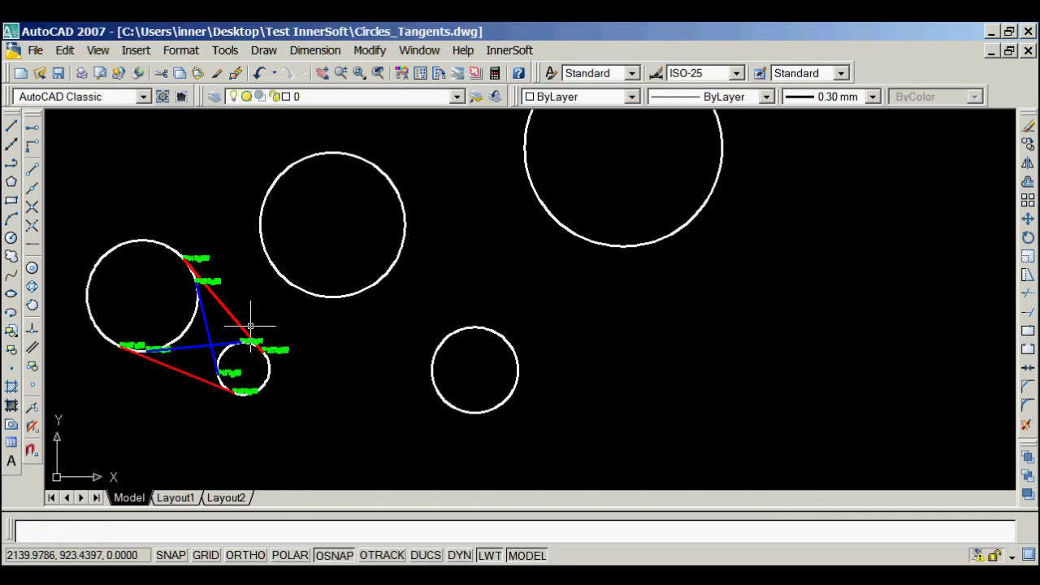
- Create the tangent lines between the smallest circle and the large middle circle
{"action": "middle_click_drag", "start_coordinate": [251, 329], "coordinate": [261, 353]}
{"action": "key", "text": "alt+Tab"}
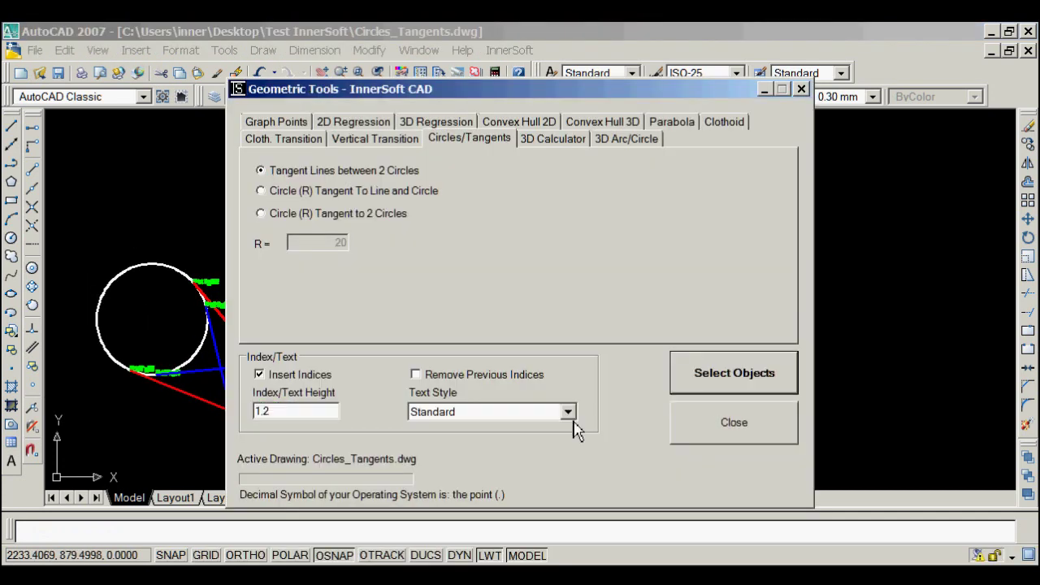
{"action": "left_click", "coordinate": [697, 379]}
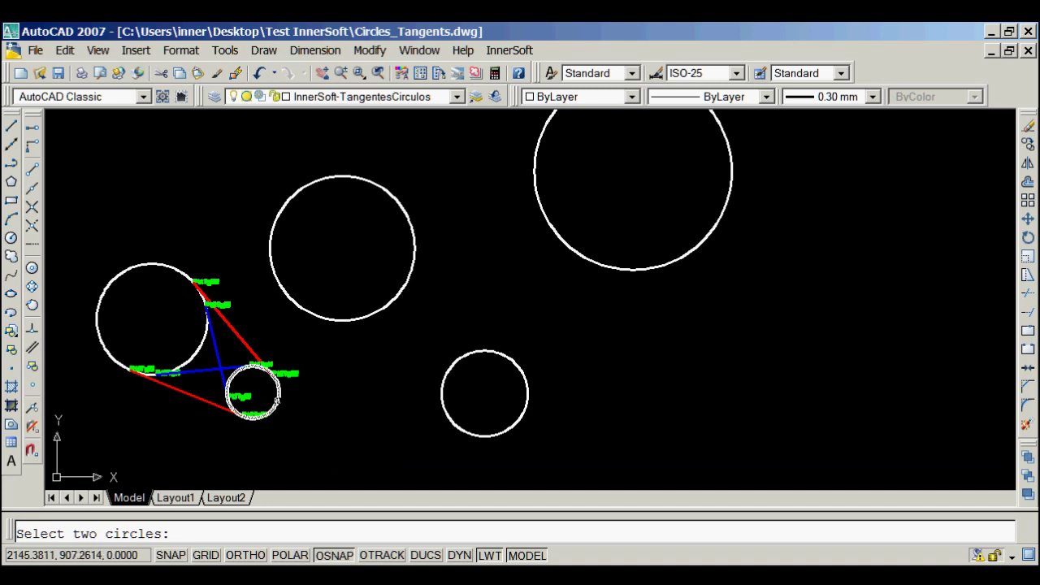
{"action": "left_click", "coordinate": [394, 303]}
{"action": "left_click", "coordinate": [609, 344]}
{"action": "left_click", "coordinate": [856, 256]}
{"action": "mouse_move", "coordinate": [617, 324]}
{"action": "middle_mouse_down"}
{"action": "mouse_move", "coordinate": [544, 281]}
{"action": "mouse_move", "coordinate": [610, 301]}
{"action": "middle_mouse_up"}
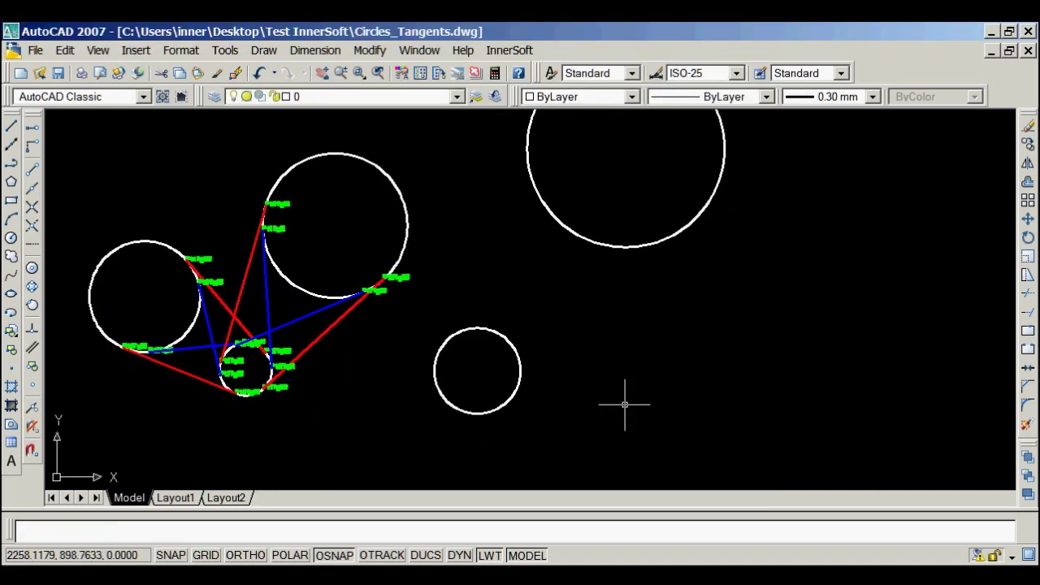
- Create the tangent lines between the large middle circle and the fourth circle at its lower right
{"action": "key", "text": "Return"}
{"action": "left_click", "coordinate": [698, 379]}
{"action": "left_click", "coordinate": [406, 226]}
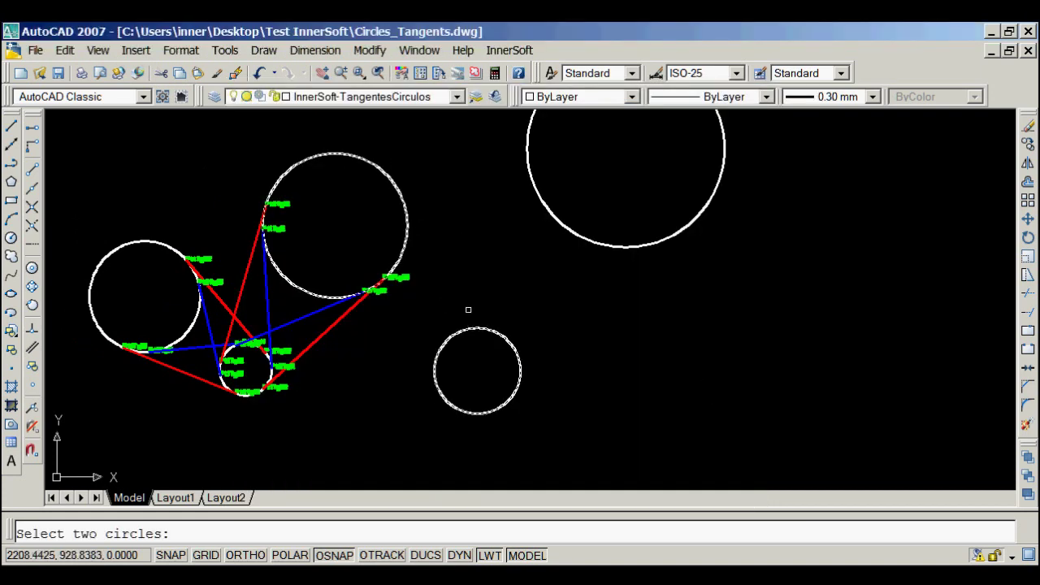
{"action": "left_click", "coordinate": [470, 328]}
{"action": "left_click", "coordinate": [573, 346]}
- Create the tangent lines between the fourth circle and the largest circle at the upper right
{"action": "middle_click_drag", "start_coordinate": [696, 209], "coordinate": [570, 308]}
{"action": "key", "text": "Return"}
{"action": "left_click", "coordinate": [712, 384]}
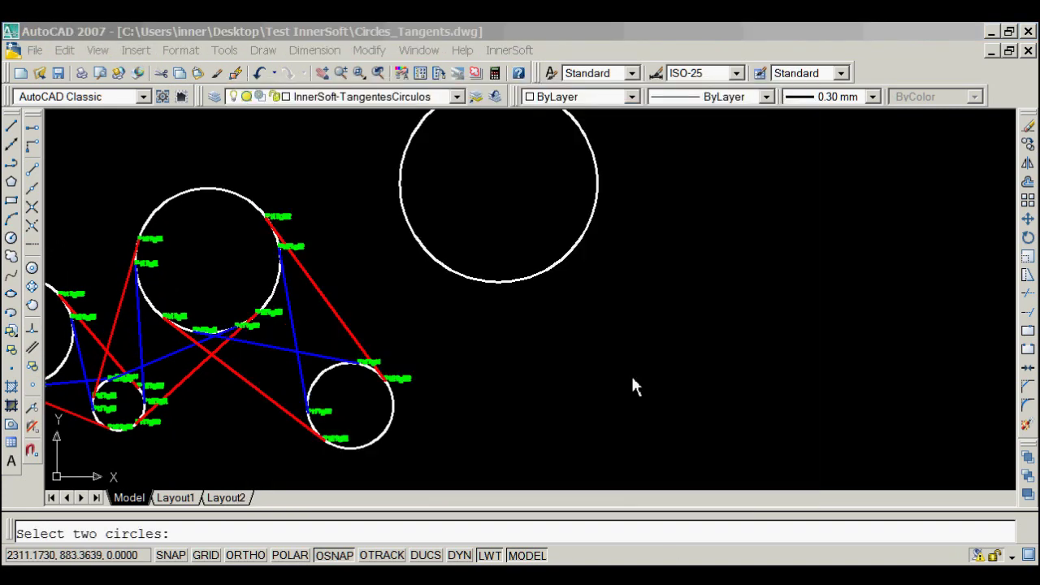
{"action": "left_click", "coordinate": [392, 417]}
{"action": "left_click", "coordinate": [492, 284]}
{"action": "left_click", "coordinate": [610, 345]}
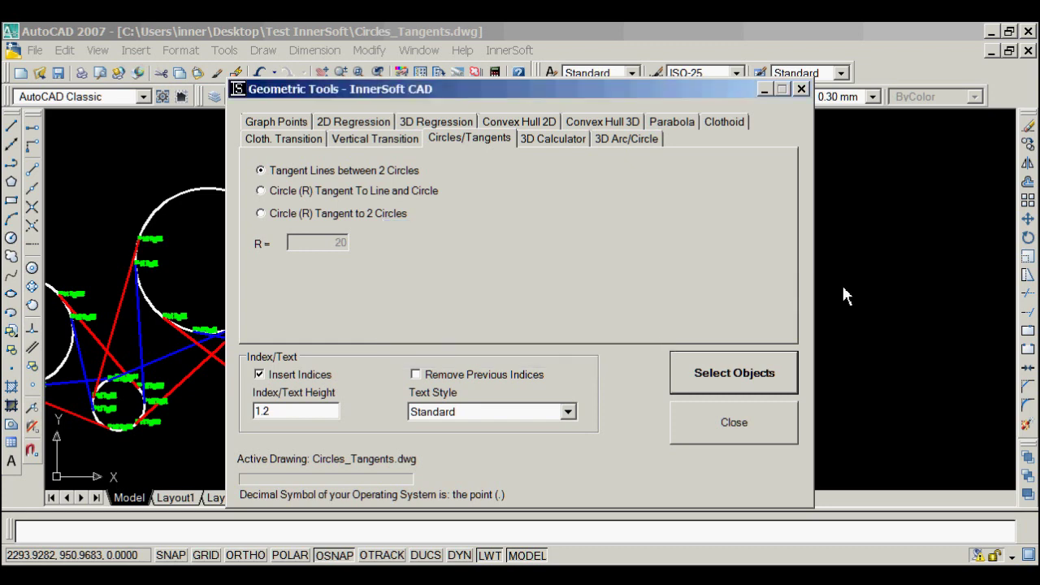
- Erase the upper outer and both inner tangents between the leftmost and smallest circles, plus the left outer tangent from the smallest to the middle circle
{"action": "scroll", "coordinate": [613, 287], "scroll_direction": "down", "scroll_amount": 2}
{"action": "middle_click_drag", "start_coordinate": [358, 336], "coordinate": [453, 285]}
{"action": "scroll", "coordinate": [399, 285], "scroll_direction": "up", "scroll_amount": 6}
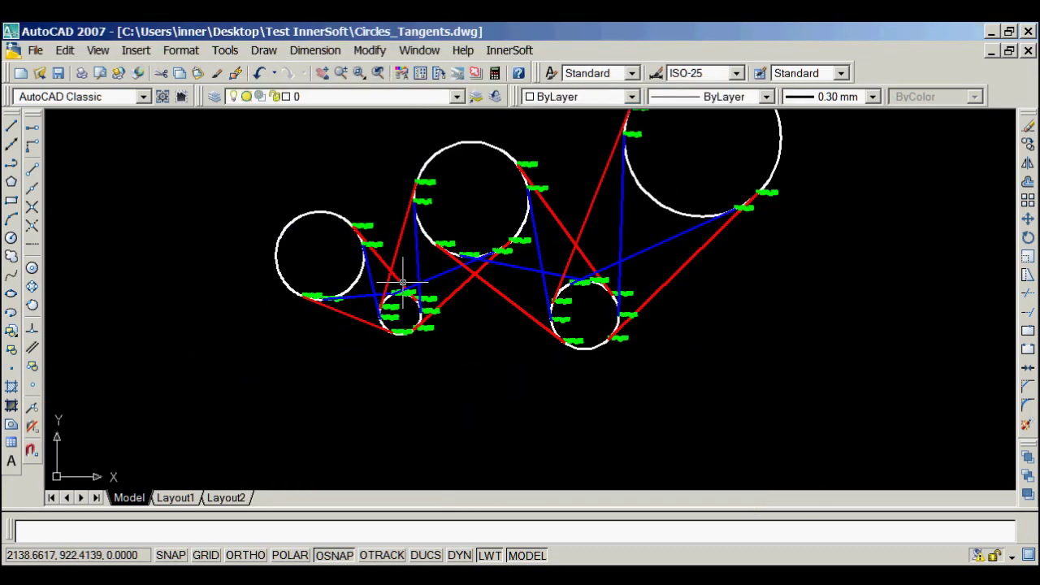
{"action": "middle_click_drag", "start_coordinate": [305, 315], "coordinate": [296, 337]}
{"action": "left_click", "coordinate": [313, 306]}
{"action": "left_click", "coordinate": [283, 343]}
{"action": "left_click", "coordinate": [343, 284]}
{"action": "left_click", "coordinate": [344, 282]}
{"action": "right_click", "coordinate": [344, 292]}
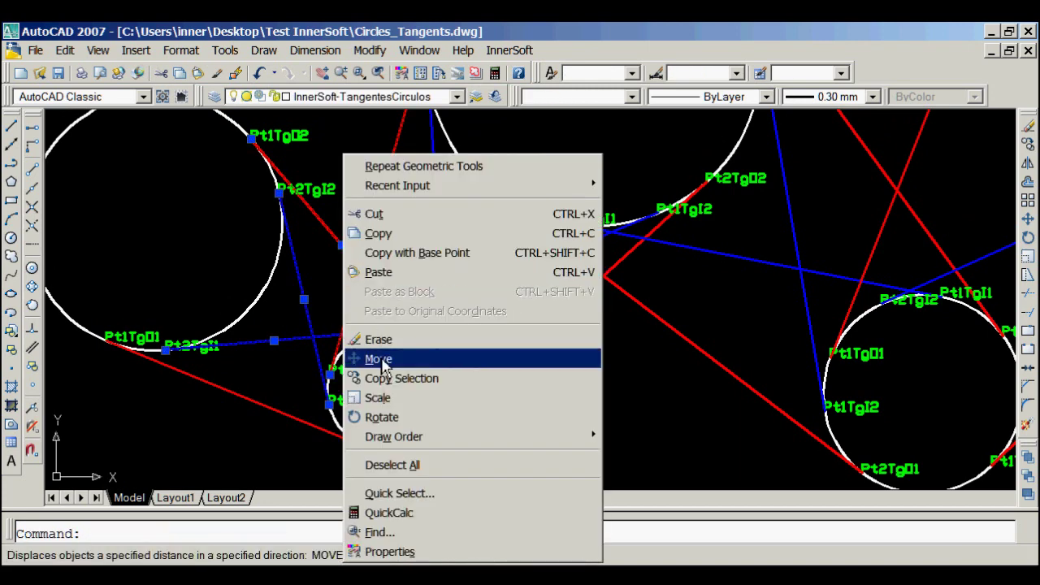
{"action": "left_click", "coordinate": [354, 339]}
- Erase the crossing inner tangent and the right outer tangent between the smallest circle and the middle circle
{"action": "scroll", "coordinate": [398, 333], "scroll_direction": "down", "scroll_amount": 2}
{"action": "middle_click_drag", "start_coordinate": [401, 338], "coordinate": [362, 364]}
{"action": "left_click", "coordinate": [408, 325]}
{"action": "left_click", "coordinate": [422, 306]}
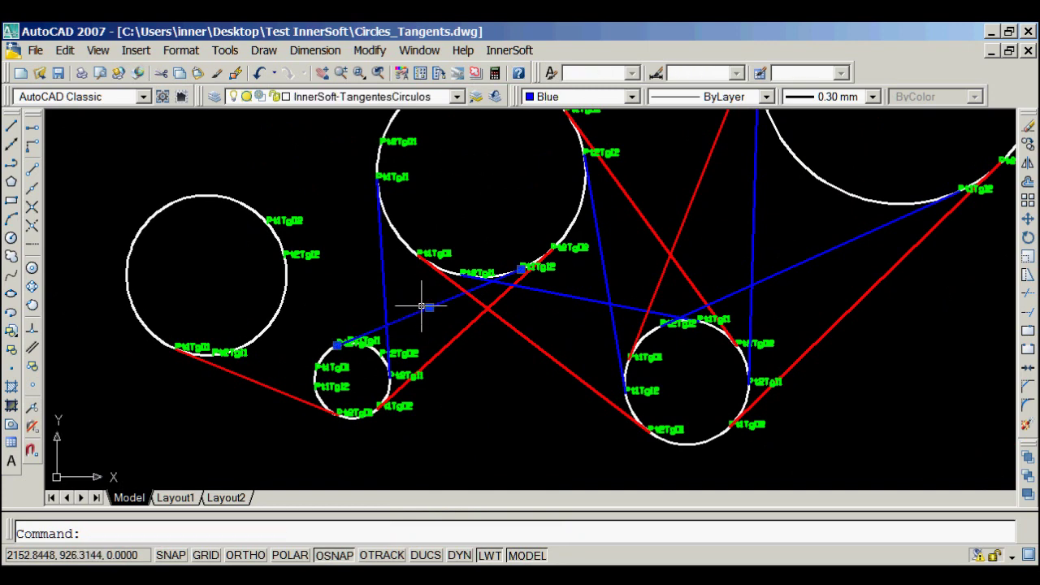
{"action": "left_click", "coordinate": [452, 358]}
{"action": "left_click", "coordinate": [440, 342]}
{"action": "right_click", "coordinate": [440, 342]}
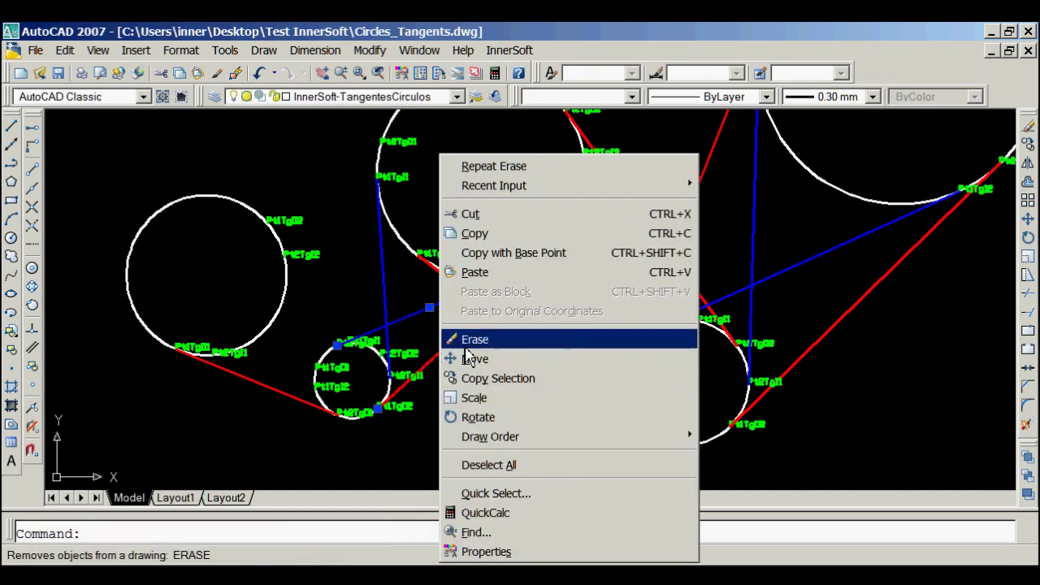
{"action": "left_click", "coordinate": [453, 336]}
- Erase both outer tangents and the flatter inner tangent between the middle circle and the fourth circle
{"action": "middle_click_drag", "start_coordinate": [464, 349], "coordinate": [418, 385]}
{"action": "middle_click_drag", "start_coordinate": [476, 316], "coordinate": [434, 334]}
{"action": "middle_click_drag", "start_coordinate": [460, 367], "coordinate": [442, 339]}
{"action": "left_click", "coordinate": [450, 362]}
{"action": "left_click", "coordinate": [426, 396]}
{"action": "left_click", "coordinate": [461, 314]}
{"action": "left_click", "coordinate": [458, 333]}
{"action": "left_click", "coordinate": [543, 249]}
{"action": "left_click", "coordinate": [530, 241]}
{"action": "right_click", "coordinate": [530, 240]}
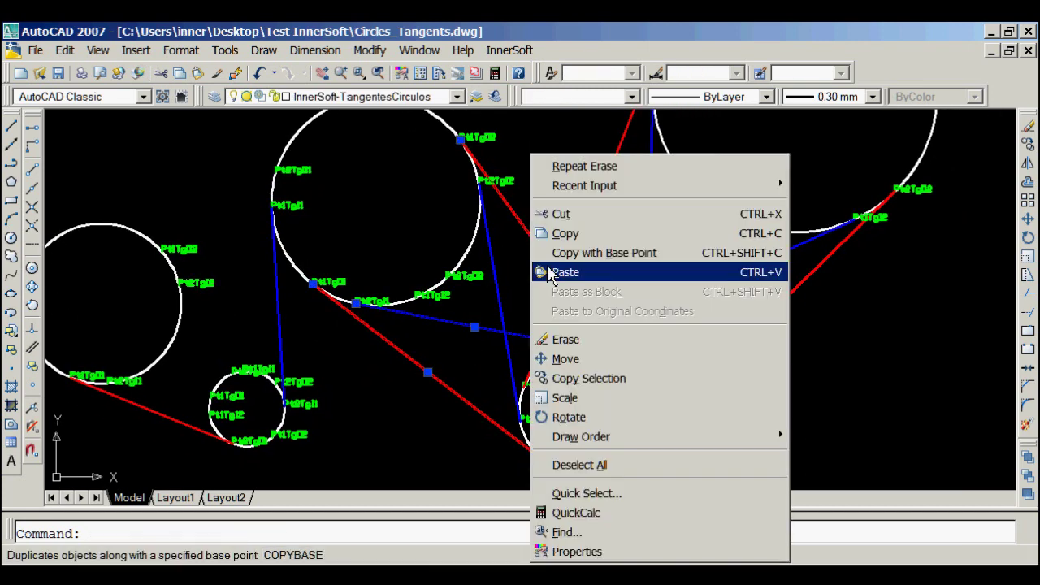
{"action": "left_click", "coordinate": [562, 336]}
- Erase the left outer tangent and both inner tangents between the fourth circle and the largest circle
{"action": "middle_click_drag", "start_coordinate": [557, 322], "coordinate": [462, 308]}
{"action": "mouse_move", "coordinate": [491, 368]}
{"action": "middle_mouse_down"}
{"action": "mouse_move", "coordinate": [483, 365]}
{"action": "mouse_move", "coordinate": [466, 413]}
{"action": "middle_mouse_up"}
{"action": "left_click", "coordinate": [555, 332]}
{"action": "left_click", "coordinate": [455, 260]}
{"action": "right_click", "coordinate": [455, 260]}
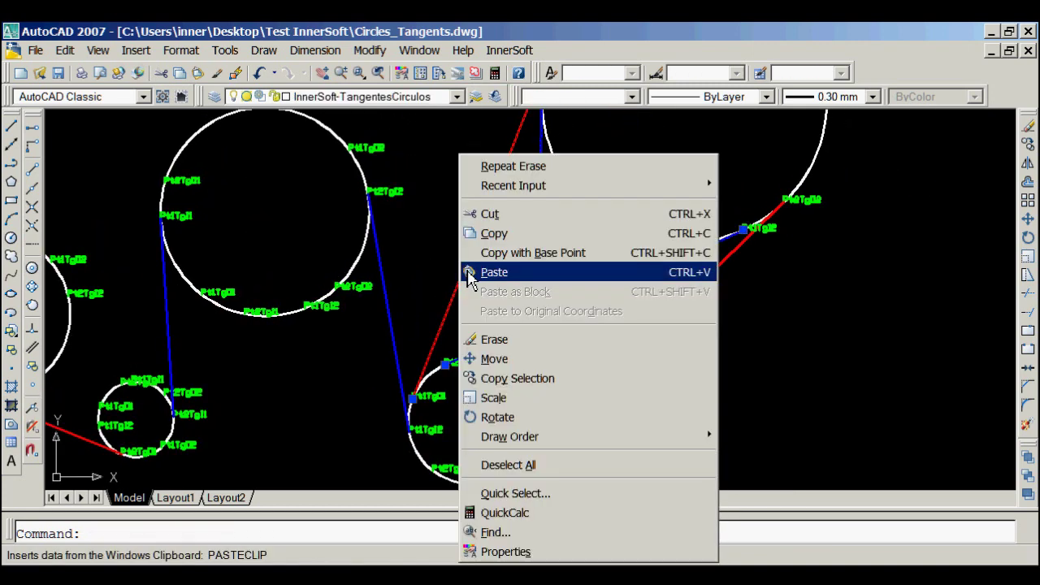
{"action": "left_click", "coordinate": [488, 337]}
{"action": "scroll", "coordinate": [500, 327], "scroll_direction": "down", "scroll_amount": 5}
{"action": "scroll", "coordinate": [499, 325], "scroll_direction": "up", "scroll_amount": 4}
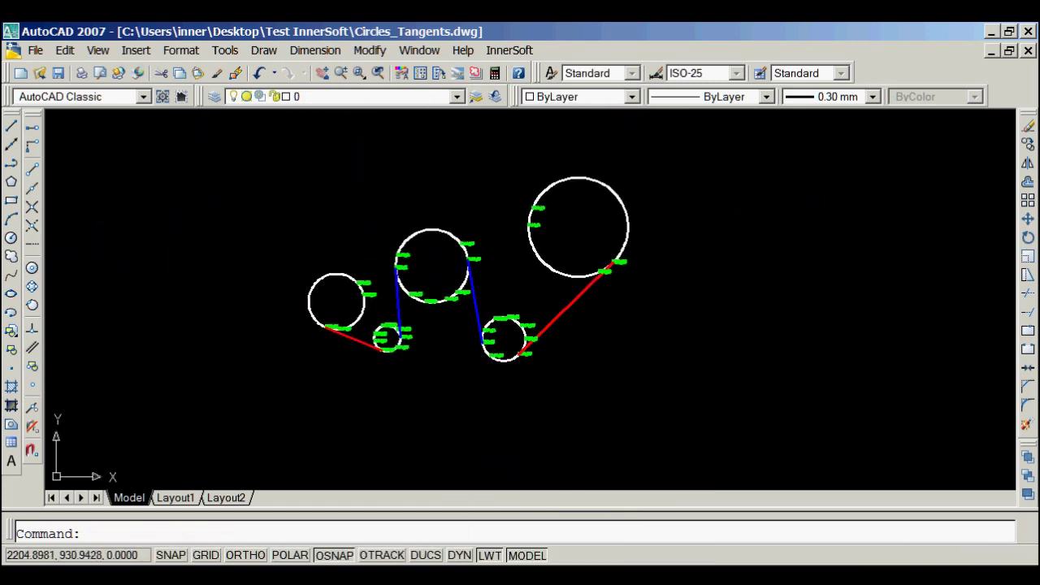
{"action": "scroll", "coordinate": [501, 323], "scroll_direction": "down", "scroll_amount": 3}
{"action": "scroll", "coordinate": [418, 327], "scroll_direction": "up", "scroll_amount": 3}
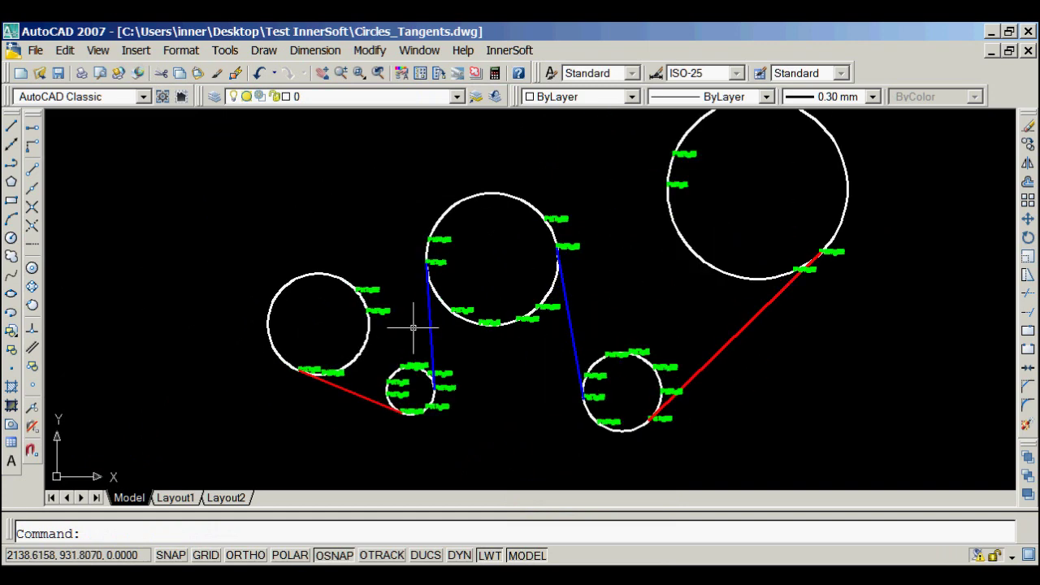
{"action": "left_click", "coordinate": [12, 182]}
{"action": "scroll", "coordinate": [183, 289], "scroll_direction": "up", "scroll_amount": 2}
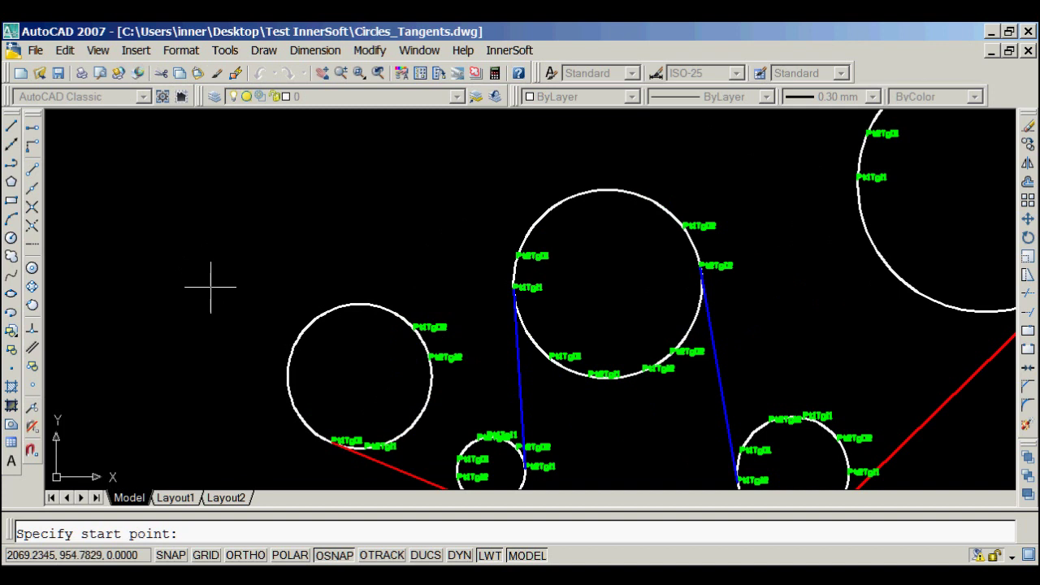
{"action": "key", "text": "Escape"}
- Set the current object colour to Green and the lineweight to 0.60 mm
{"action": "left_click", "coordinate": [627, 98]}
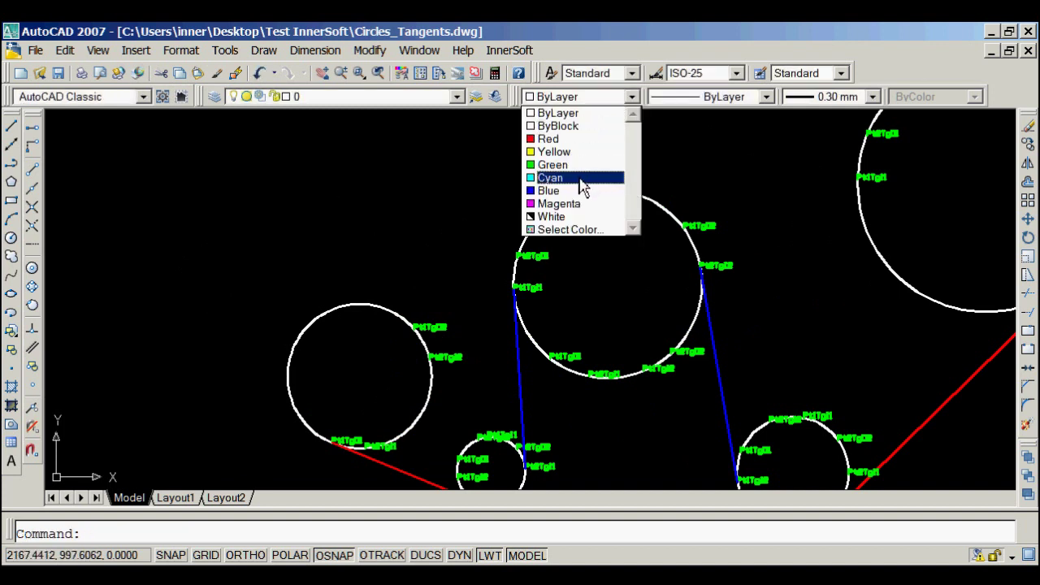
{"action": "left_click", "coordinate": [575, 166]}
{"action": "scroll", "coordinate": [567, 170], "scroll_direction": "down", "scroll_amount": 2}
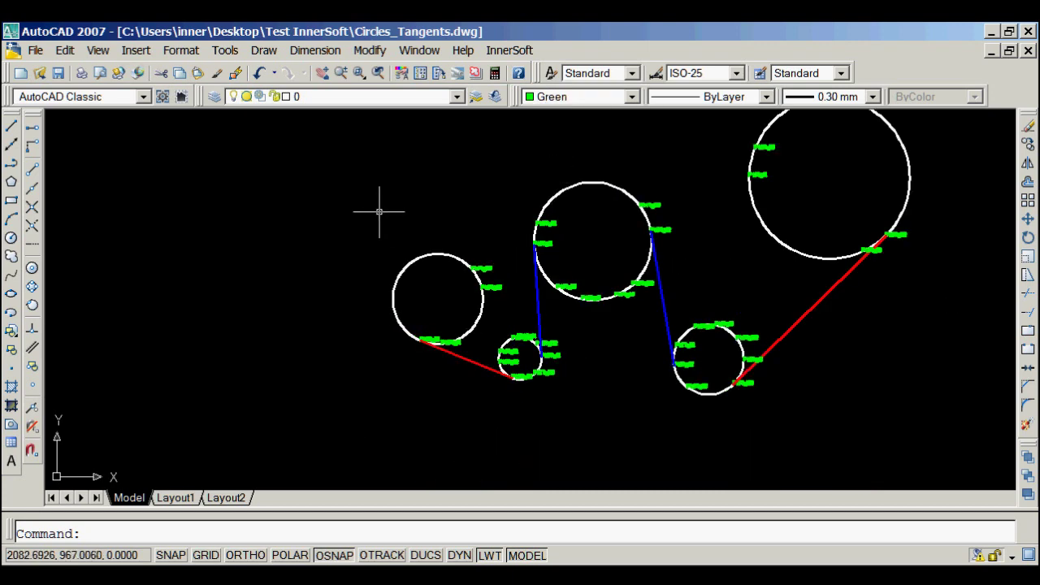
{"action": "left_click", "coordinate": [837, 97]}
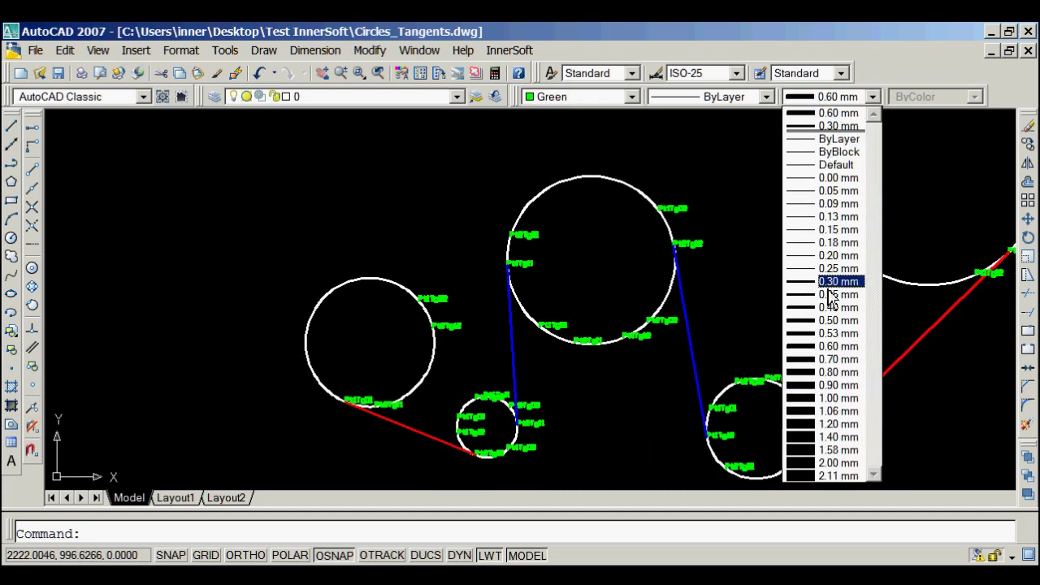
{"action": "left_click", "coordinate": [837, 346]}
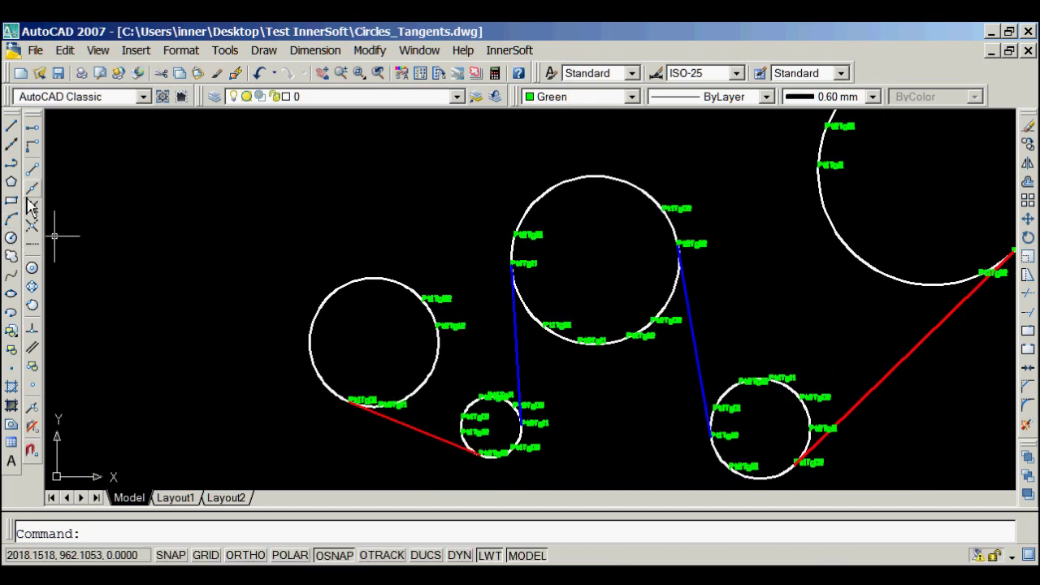
- Start a polyline above the leftmost circle and run a straight segment down to that circle's left quadrant
{"action": "left_click", "coordinate": [13, 164]}
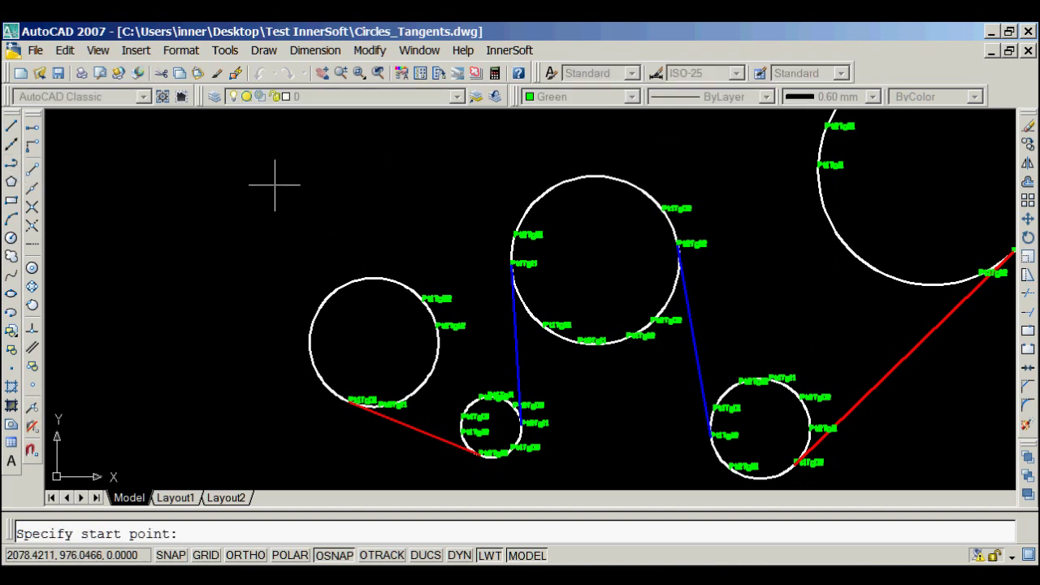
{"action": "left_click", "coordinate": [315, 182]}
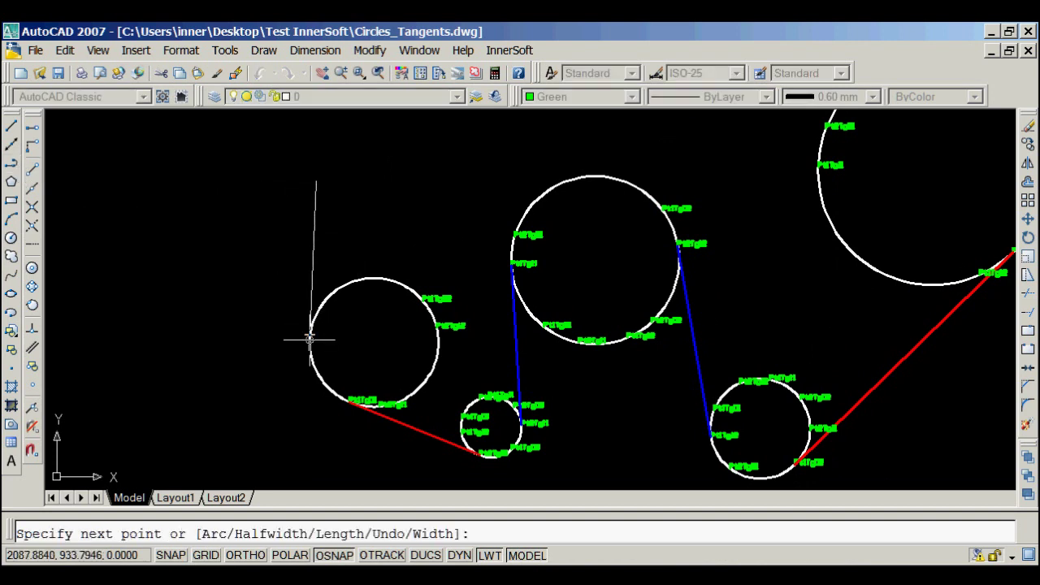
{"action": "left_click", "coordinate": [310, 339]}
{"action": "middle_click_drag", "start_coordinate": [279, 413], "coordinate": [243, 331]}
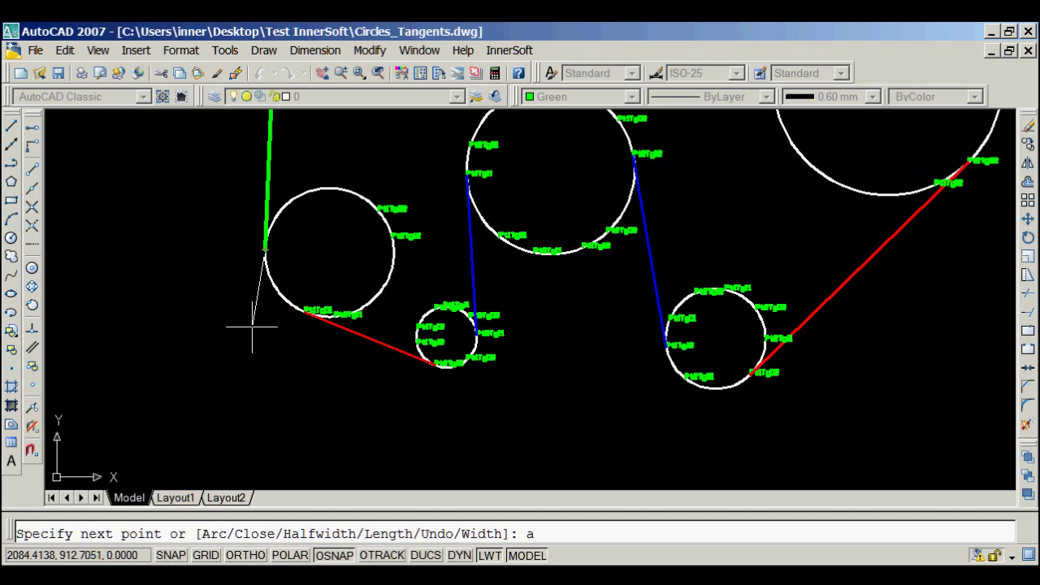
- Continue the polyline with an arc along the leftmost circle to Pt1TgO1 and a straight segment to Pt2TgO1 on the smallest circle
{"action": "type", "text": "a"}
{"action": "key", "text": "Return"}
{"action": "scroll", "coordinate": [255, 328], "scroll_direction": "up", "scroll_amount": 3}
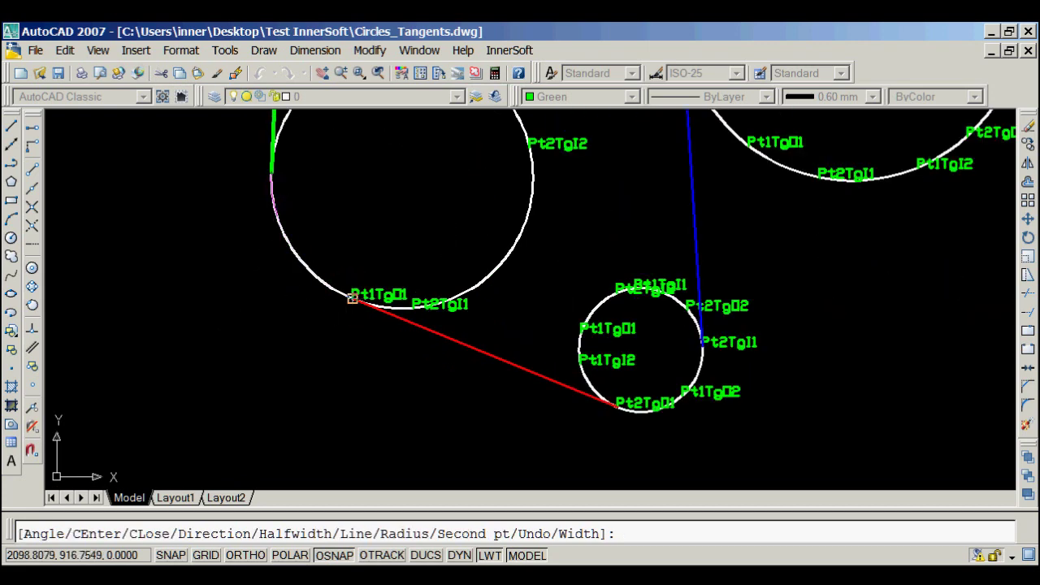
{"action": "type", "text": "l"}
{"action": "key", "text": "Return"}
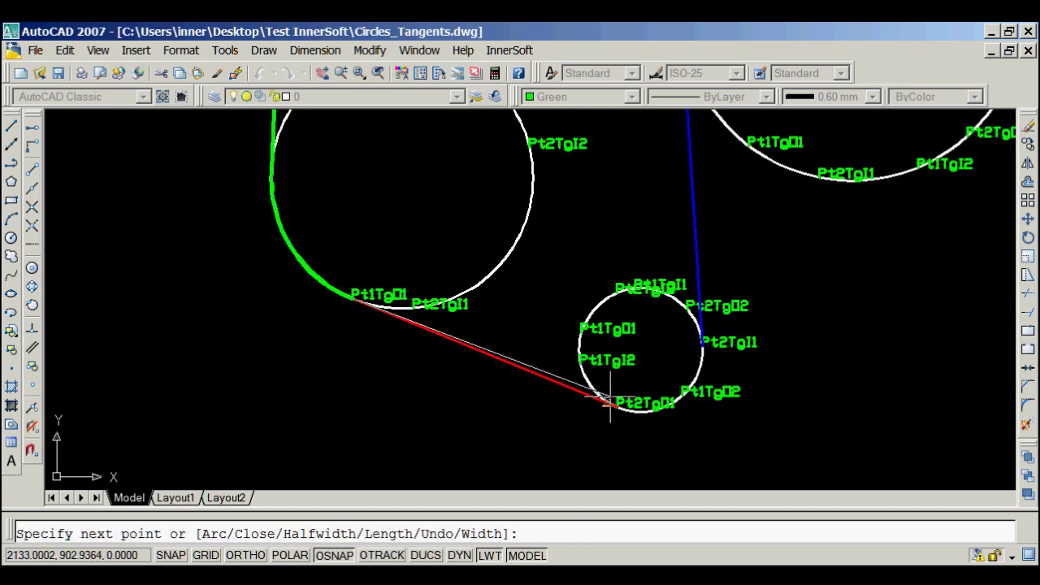
{"action": "left_click", "coordinate": [612, 404]}
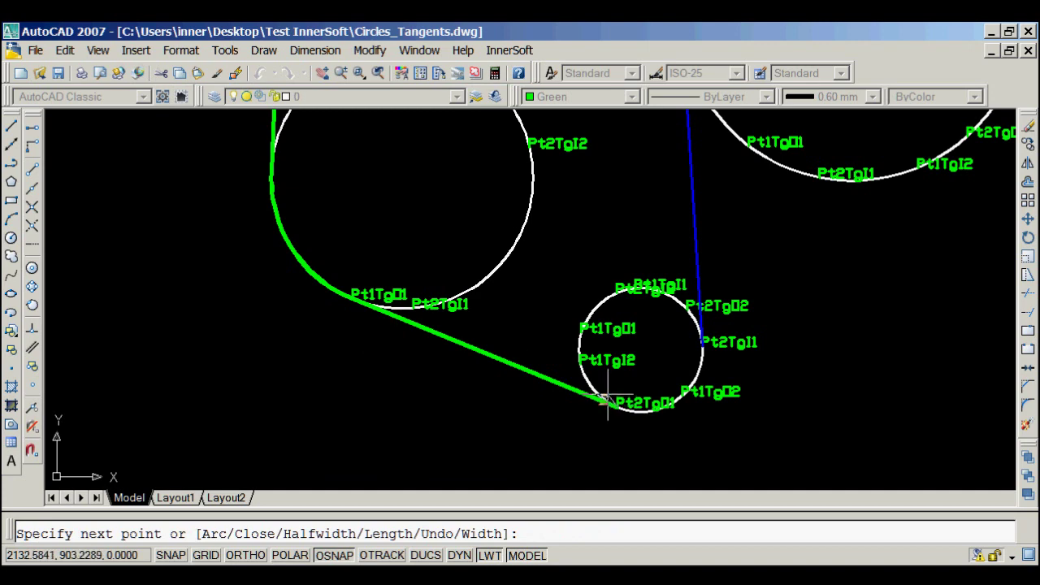
- Continue the polyline with an arc around the smallest circle to Pt2TgI1 and a straight segment to Pt1TgI1 on the third circle
{"action": "type", "text": "a"}
{"action": "key", "text": "Return"}
{"action": "left_click", "coordinate": [703, 345]}
{"action": "type", "text": "l"}
{"action": "key", "text": "Return"}
{"action": "scroll", "coordinate": [557, 406], "scroll_direction": "down", "scroll_amount": 2}
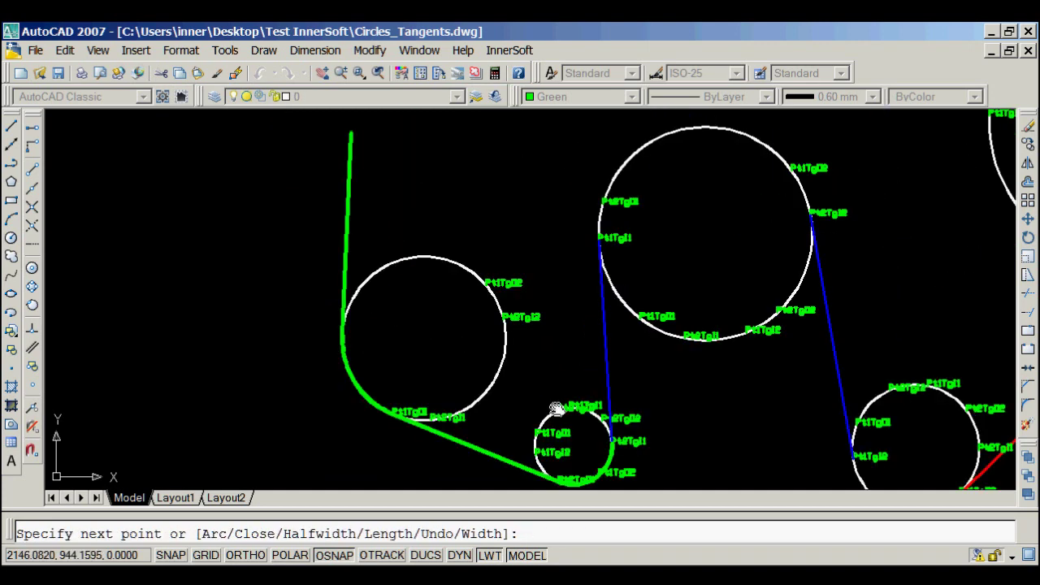
{"action": "left_click", "coordinate": [600, 248]}
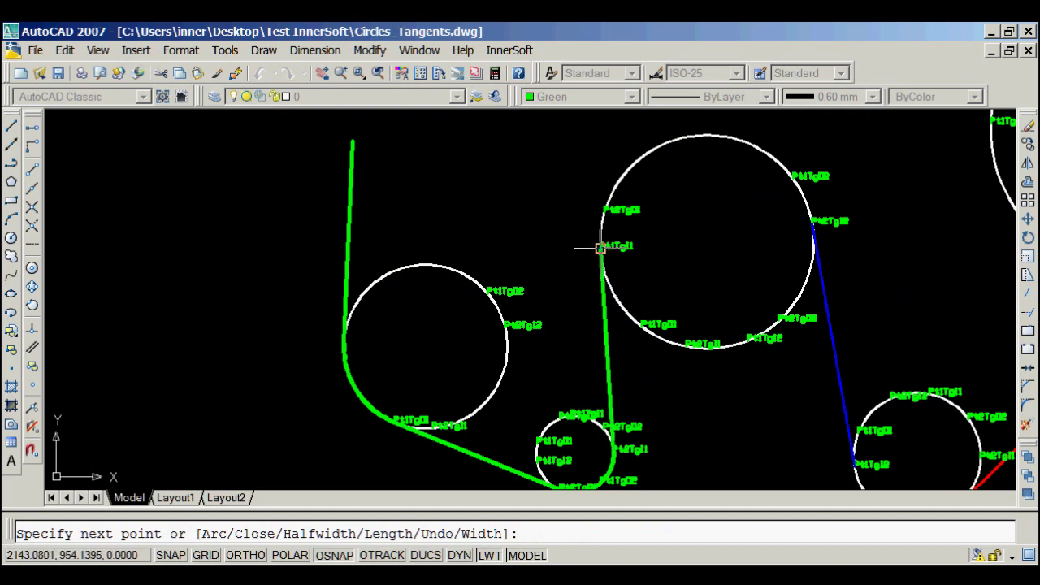
- Continue the polyline with an arc over the third circle to Pt2TgI2 and a straight segment to Pt1TgI2 on the fourth circle
{"action": "key", "text": "Return"}
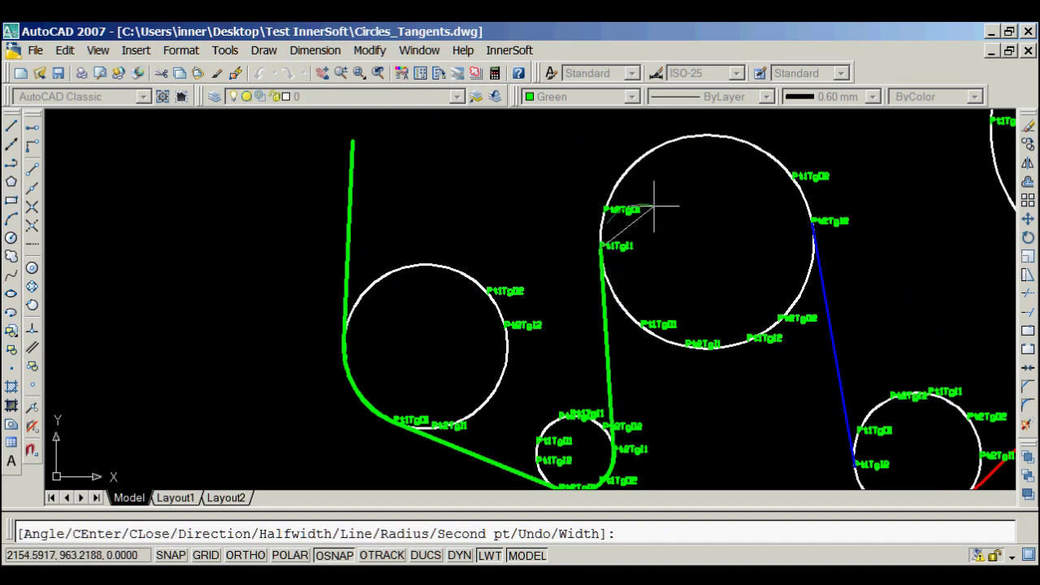
{"action": "left_click", "coordinate": [812, 221]}
{"action": "middle_click_drag", "start_coordinate": [742, 268], "coordinate": [628, 249]}
{"action": "key", "text": "Return"}
{"action": "middle_click_drag", "start_coordinate": [698, 363], "coordinate": [597, 232]}
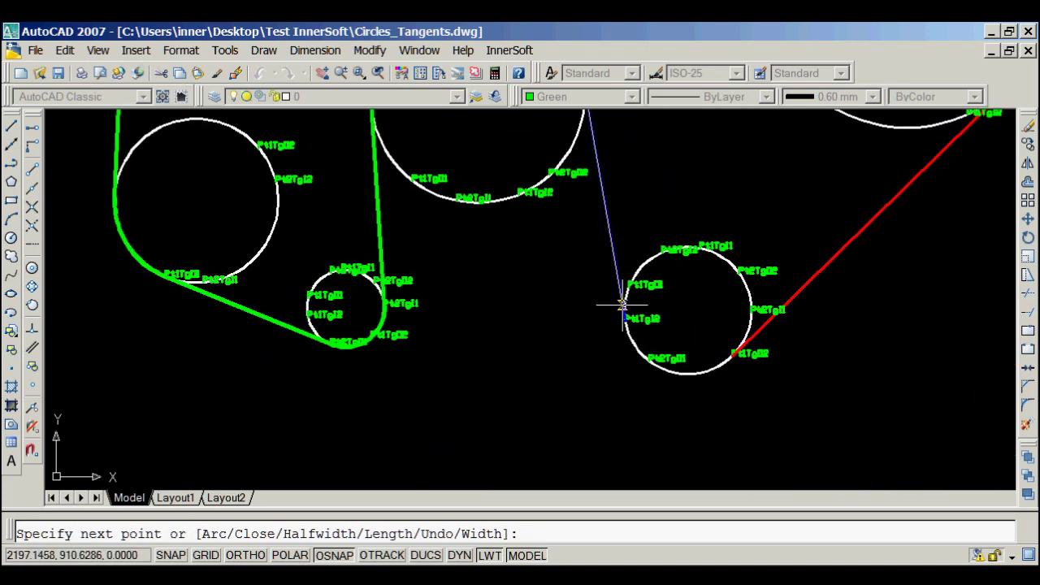
{"action": "scroll", "coordinate": [626, 320], "scroll_direction": "up", "scroll_amount": 3}
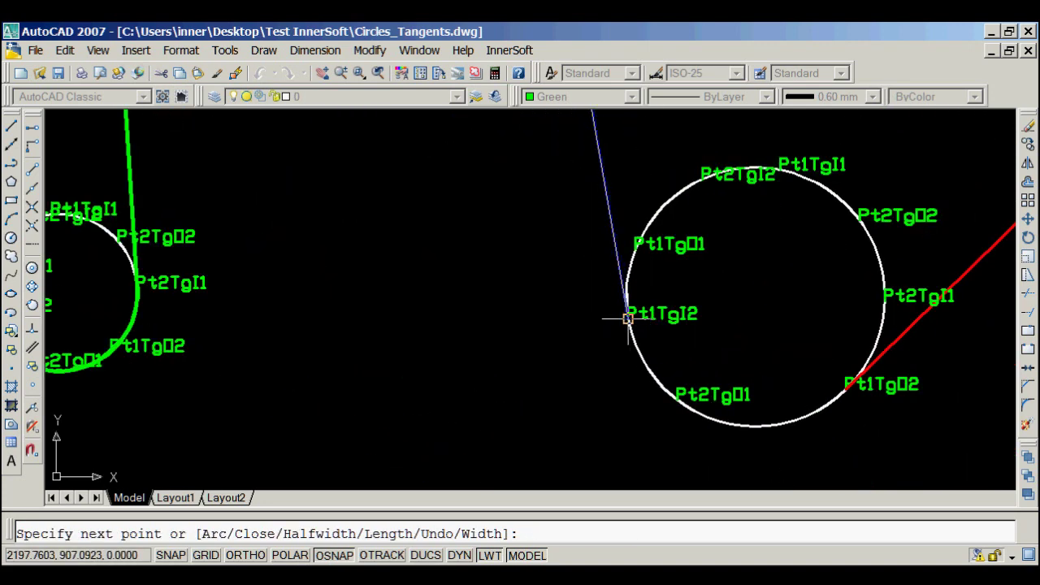
{"action": "scroll", "coordinate": [627, 318], "scroll_direction": "up", "scroll_amount": 2}
{"action": "left_click", "coordinate": [626, 316]}
- Continue the polyline with an arc under the fourth circle to Pt1TgO2 and a straight segment to Pt2TgO2 on the largest circle
{"action": "scroll", "coordinate": [585, 308], "scroll_direction": "down", "scroll_amount": 6}
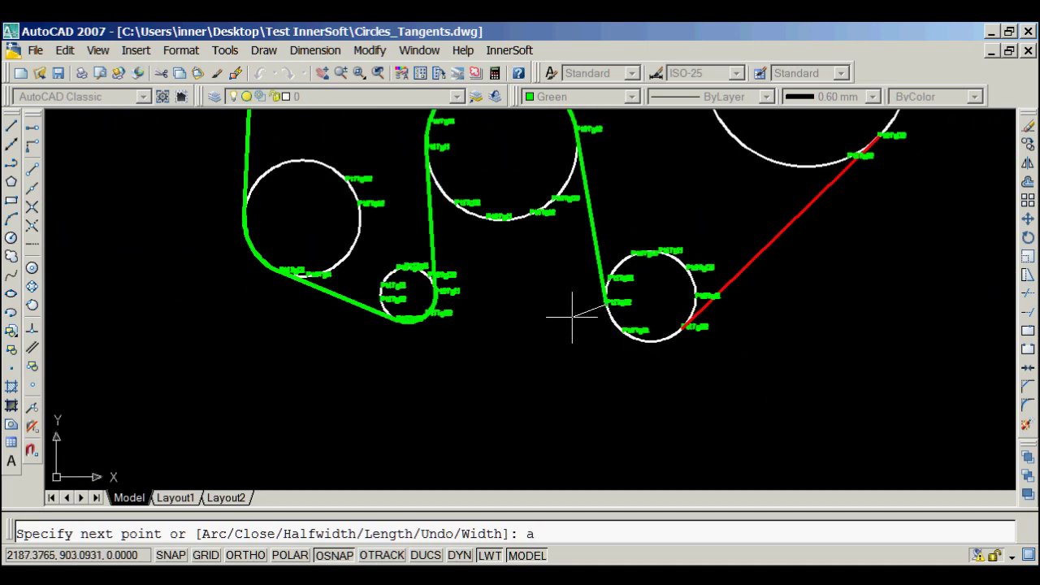
{"action": "type", "text": "a"}
{"action": "key", "text": "Return"}
{"action": "scroll", "coordinate": [675, 350], "scroll_direction": "up", "scroll_amount": 2}
{"action": "left_click", "coordinate": [692, 306]}
{"action": "scroll", "coordinate": [676, 284], "scroll_direction": "down", "scroll_amount": 2}
{"action": "type", "text": "l"}
{"action": "key", "text": "Return"}
{"action": "scroll", "coordinate": [650, 317], "scroll_direction": "down", "scroll_amount": 2}
{"action": "middle_click_drag", "start_coordinate": [644, 320], "coordinate": [491, 447]}
{"action": "scroll", "coordinate": [707, 295], "scroll_direction": "up", "scroll_amount": 2}
{"action": "left_click", "coordinate": [631, 299]}
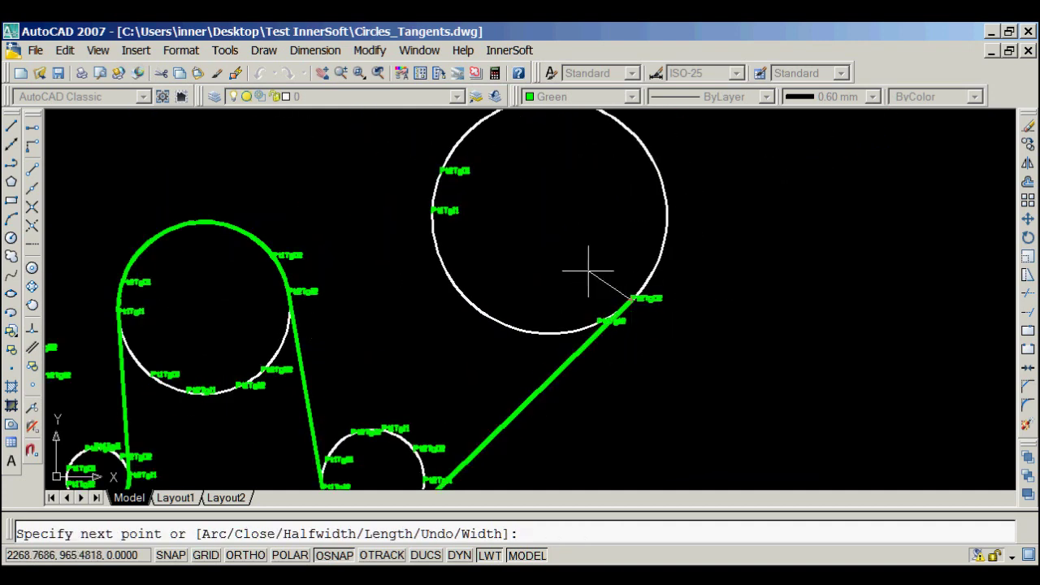
- Add a final arc along the right side of the largest circle up to its upper right and end the polyline
{"action": "key", "text": "Return"}
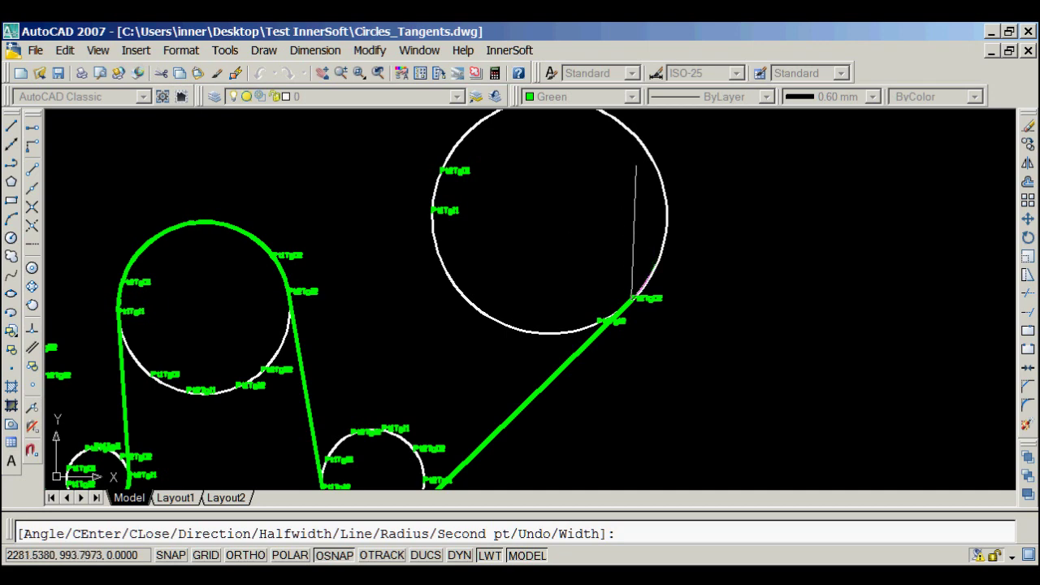
{"action": "left_click", "coordinate": [644, 145]}
{"action": "right_click", "coordinate": [705, 187]}
{"action": "left_click", "coordinate": [721, 200]}
- Erase the five construction circles around the green polyline
{"action": "scroll", "coordinate": [703, 204], "scroll_direction": "down", "scroll_amount": 3}
{"action": "middle_click_drag", "start_coordinate": [554, 256], "coordinate": [538, 307]}
{"action": "scroll", "coordinate": [425, 295], "scroll_direction": "up", "scroll_amount": 1}
{"action": "left_click", "coordinate": [429, 290]}
{"action": "left_click", "coordinate": [400, 329]}
{"action": "scroll", "coordinate": [459, 390], "scroll_direction": "up", "scroll_amount": 2}
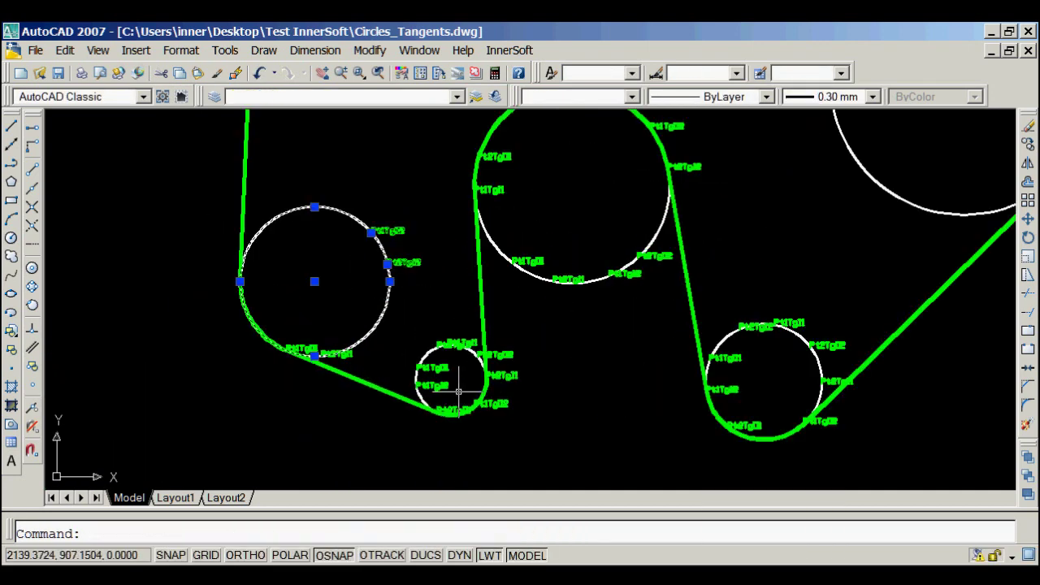
{"action": "left_click", "coordinate": [486, 376]}
{"action": "left_click", "coordinate": [578, 250]}
{"action": "left_click", "coordinate": [541, 313]}
{"action": "left_click", "coordinate": [763, 326]}
{"action": "scroll", "coordinate": [762, 341], "scroll_direction": "down", "scroll_amount": 3}
{"action": "middle_click_drag", "start_coordinate": [610, 348], "coordinate": [583, 359]}
{"action": "left_click", "coordinate": [665, 258]}
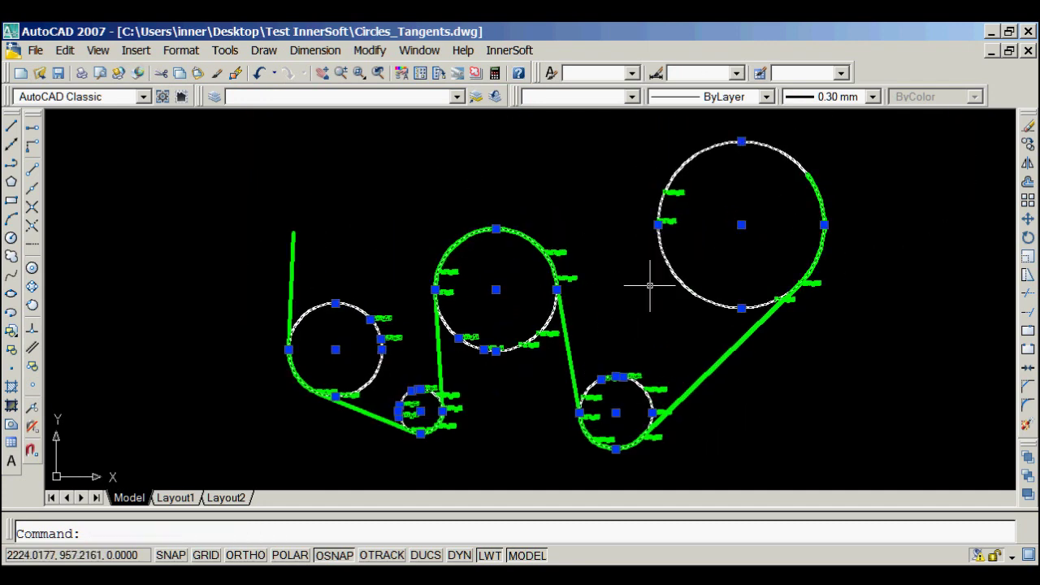
{"action": "right_click", "coordinate": [650, 290]}
{"action": "left_click", "coordinate": [686, 339]}
{"action": "middle_click_drag", "start_coordinate": [639, 307], "coordinate": [529, 336]}
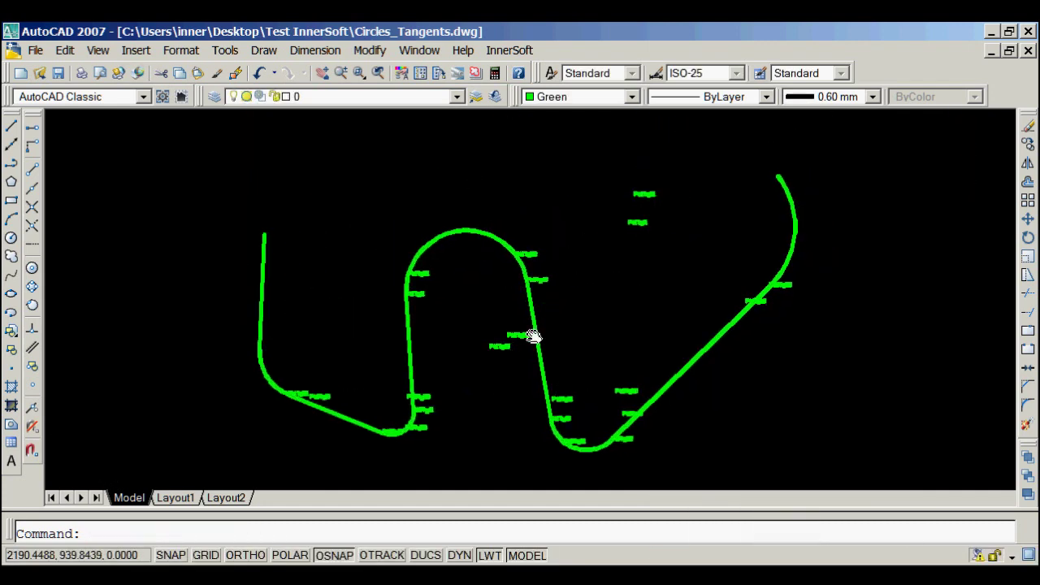
- Select the tangent point labels scattered along the polyline with windows and erase them
{"action": "scroll", "coordinate": [600, 169], "scroll_direction": "down", "scroll_amount": 1}
{"action": "left_click", "coordinate": [600, 169]}
{"action": "left_click", "coordinate": [818, 325]}
{"action": "left_click", "coordinate": [752, 309]}
{"action": "left_click", "coordinate": [811, 241]}
{"action": "left_click", "coordinate": [484, 306]}
{"action": "left_click", "coordinate": [675, 440]}
{"action": "left_click", "coordinate": [513, 210]}
{"action": "left_click", "coordinate": [558, 286]}
{"action": "left_click", "coordinate": [406, 258]}
{"action": "left_click", "coordinate": [460, 288]}
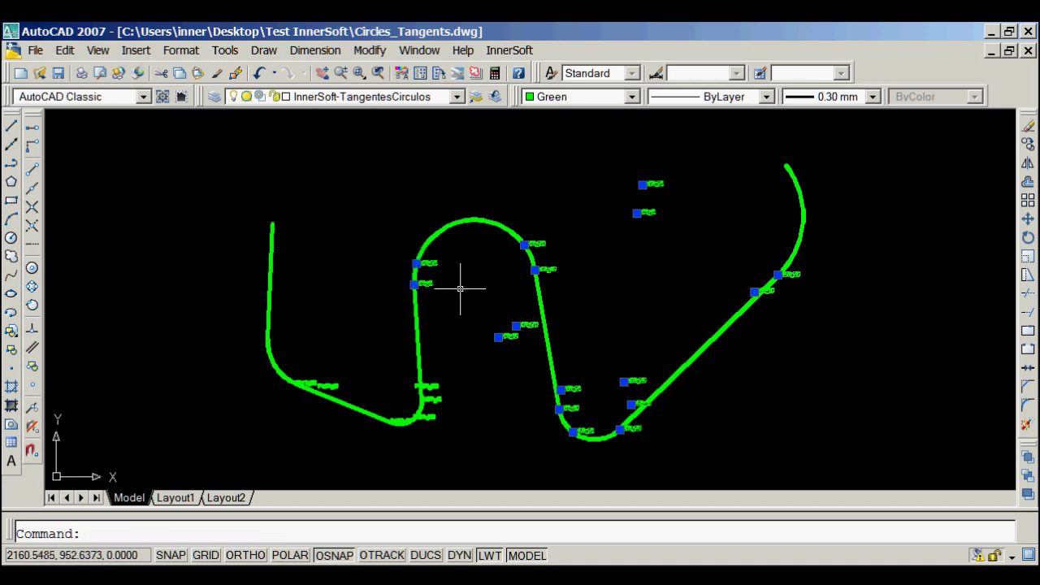
{"action": "left_click", "coordinate": [297, 353]}
{"action": "left_click", "coordinate": [402, 432]}
{"action": "right_click", "coordinate": [464, 425]}
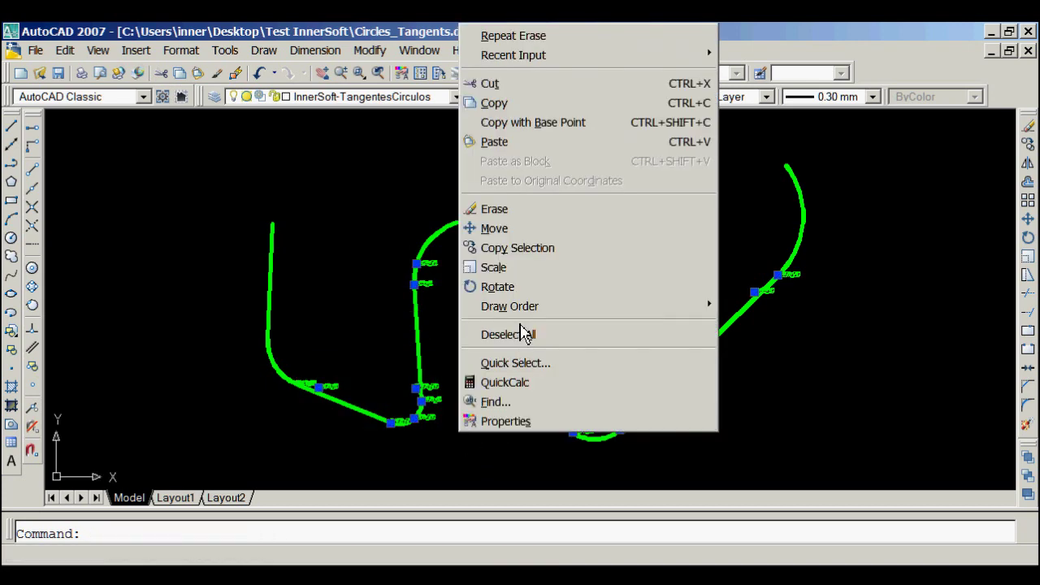
{"action": "left_click", "coordinate": [506, 211]}
- Erase the remaining label beside the polyline's leftmost arc
{"action": "left_click", "coordinate": [246, 365]}
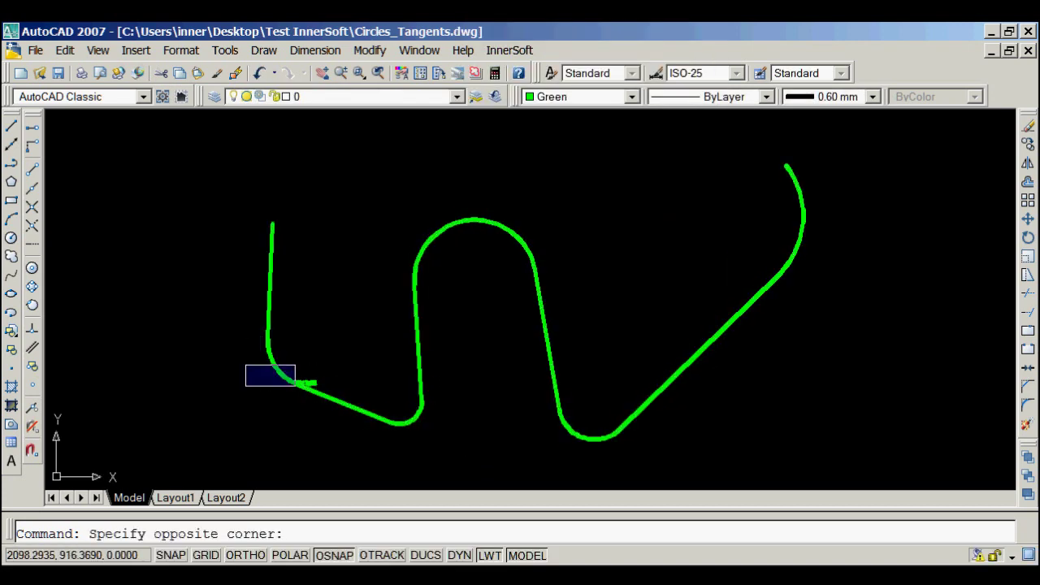
{"action": "left_click", "coordinate": [342, 401]}
{"action": "right_click", "coordinate": [383, 286]}
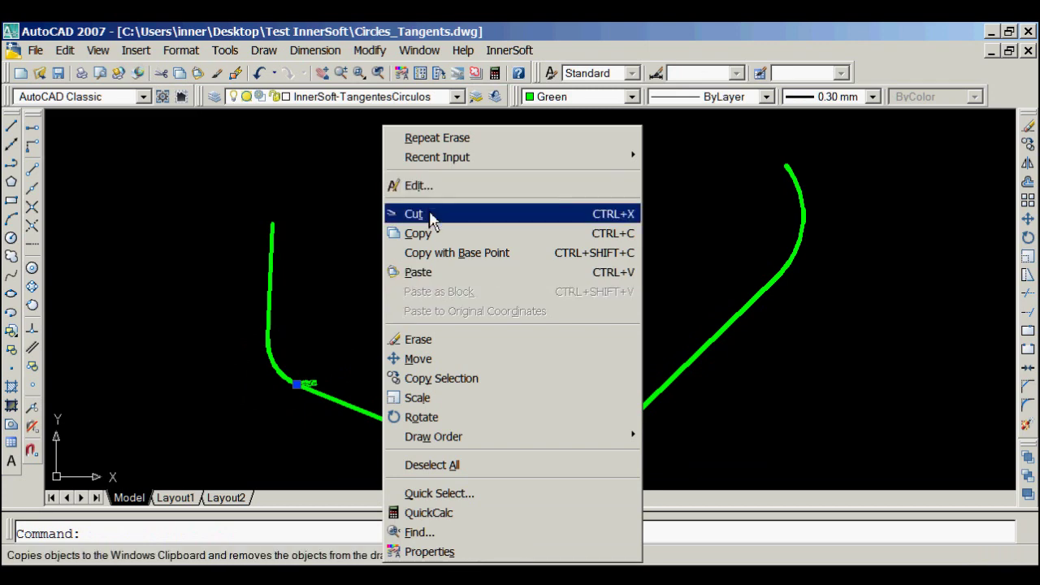
{"action": "left_click", "coordinate": [403, 346]}
- Add a radius dimension to the polyline's leftmost arc, placed inside the curve
{"action": "scroll", "coordinate": [410, 315], "scroll_direction": "down", "scroll_amount": 3}
{"action": "scroll", "coordinate": [400, 316], "scroll_direction": "up", "scroll_amount": 3}
{"action": "middle_click_drag", "start_coordinate": [399, 317], "coordinate": [444, 351]}
{"action": "left_click", "coordinate": [315, 50]}
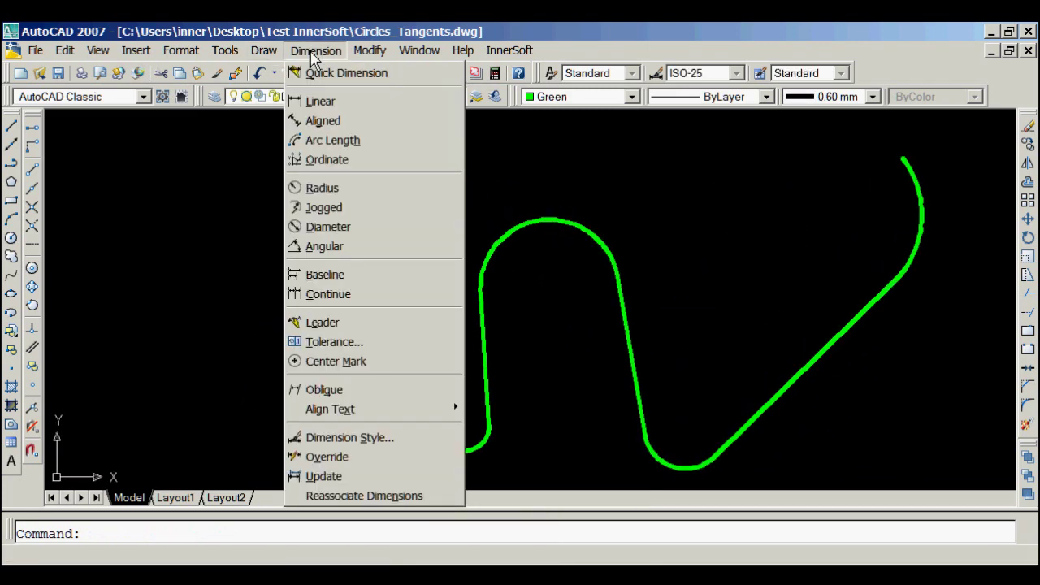
{"action": "left_click", "coordinate": [351, 185]}
{"action": "scroll", "coordinate": [425, 365], "scroll_direction": "up", "scroll_amount": 3}
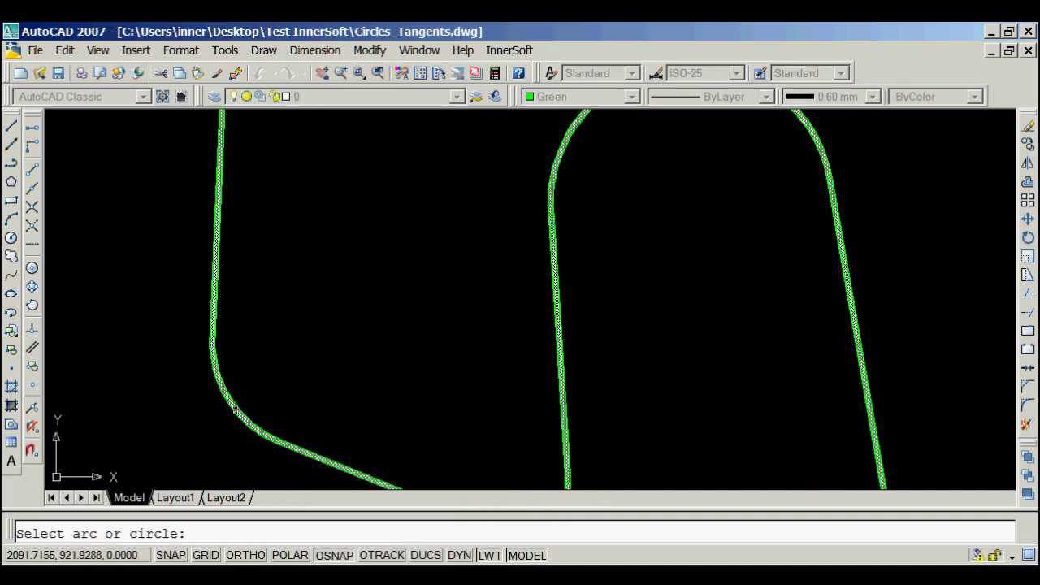
{"action": "left_click", "coordinate": [251, 406]}
{"action": "left_click", "coordinate": [332, 325]}
- Add a radius dimension to the small second arc at the bottom of the polyline
{"action": "middle_click_drag", "start_coordinate": [406, 406], "coordinate": [356, 269]}
{"action": "mouse_move", "coordinate": [349, 312]}
{"action": "middle_mouse_down"}
{"action": "mouse_move", "coordinate": [342, 325]}
{"action": "mouse_move", "coordinate": [353, 313]}
{"action": "middle_mouse_up"}
{"action": "right_click", "coordinate": [362, 284]}
{"action": "left_click", "coordinate": [420, 233]}
{"action": "left_click", "coordinate": [508, 378]}
{"action": "left_click", "coordinate": [436, 318]}
- Add a radius dimension to the large upper arc in the middle of the polyline, with its text inside the curve
{"action": "scroll", "coordinate": [439, 319], "scroll_direction": "down", "scroll_amount": 2}
{"action": "scroll", "coordinate": [450, 281], "scroll_direction": "up", "scroll_amount": 5}
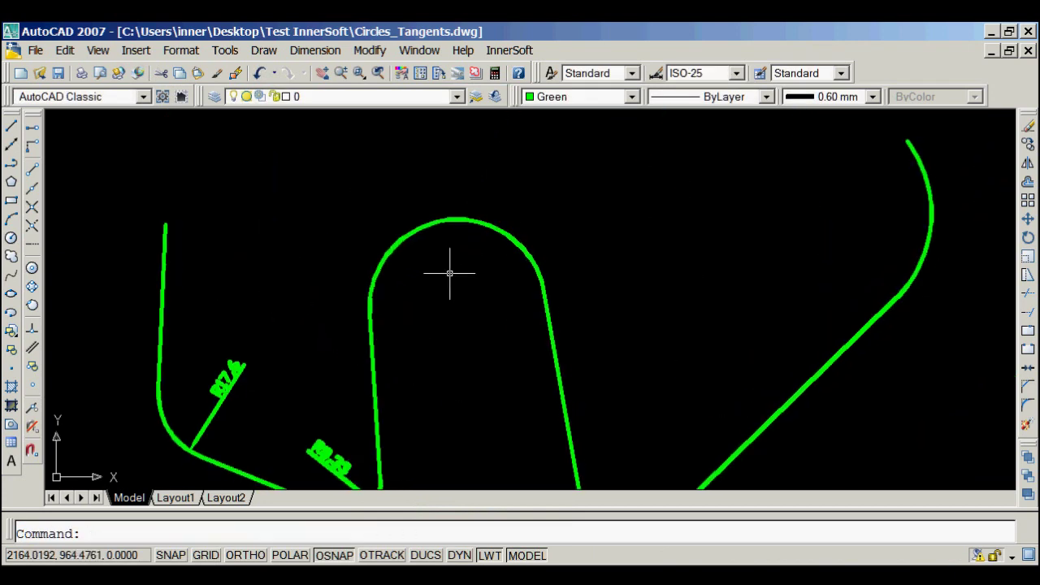
{"action": "right_click", "coordinate": [449, 290]}
{"action": "left_click", "coordinate": [468, 237]}
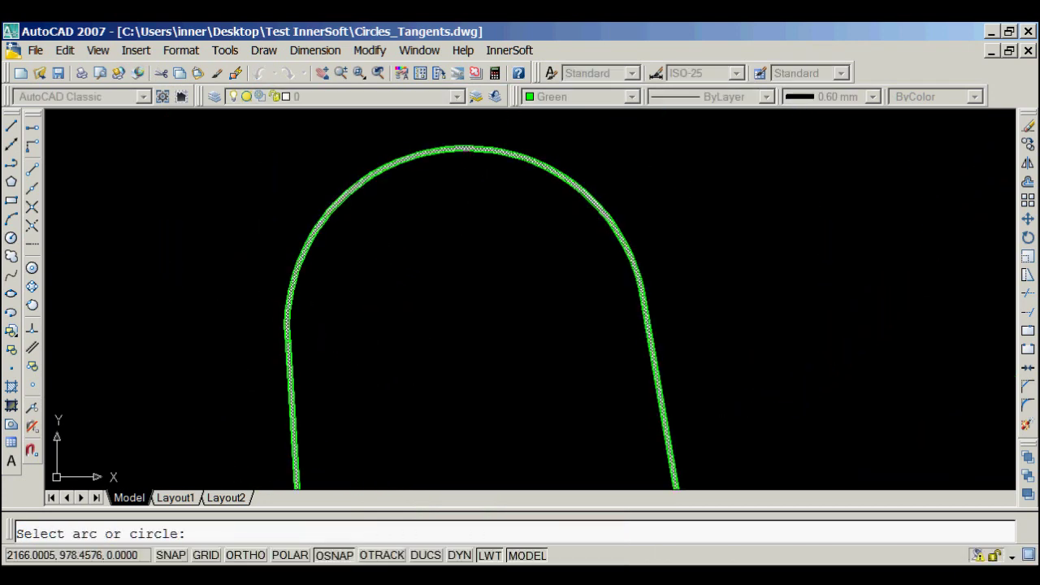
{"action": "left_click", "coordinate": [475, 150]}
{"action": "left_click", "coordinate": [463, 429]}
- Add a radius dimension to the fourth arc, at the bottom between the two long straight segments
{"action": "scroll", "coordinate": [499, 379], "scroll_direction": "down", "scroll_amount": 2}
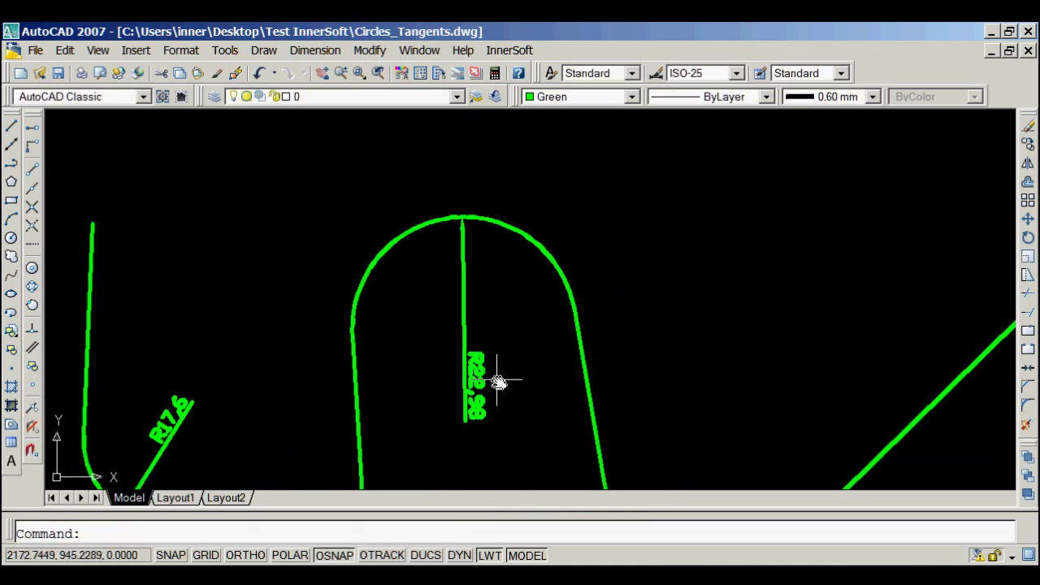
{"action": "scroll", "coordinate": [464, 249], "scroll_direction": "up", "scroll_amount": 4}
{"action": "right_click", "coordinate": [465, 249]}
{"action": "left_click", "coordinate": [496, 233]}
{"action": "left_click", "coordinate": [497, 405]}
{"action": "left_click", "coordinate": [530, 278]}
- Add a radius dimension to the last arc at the polyline's right end, placed inside the curve
{"action": "scroll", "coordinate": [534, 256], "scroll_direction": "down", "scroll_amount": 3}
{"action": "right_click", "coordinate": [548, 223]}
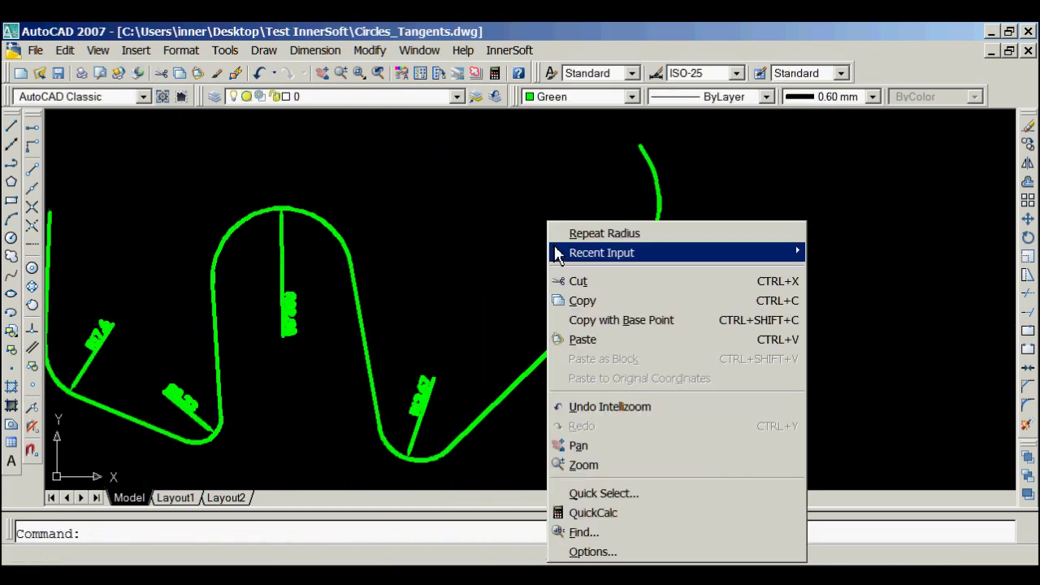
{"action": "left_click", "coordinate": [579, 232]}
{"action": "scroll", "coordinate": [654, 201], "scroll_direction": "up", "scroll_amount": 4}
{"action": "left_click", "coordinate": [655, 203]}
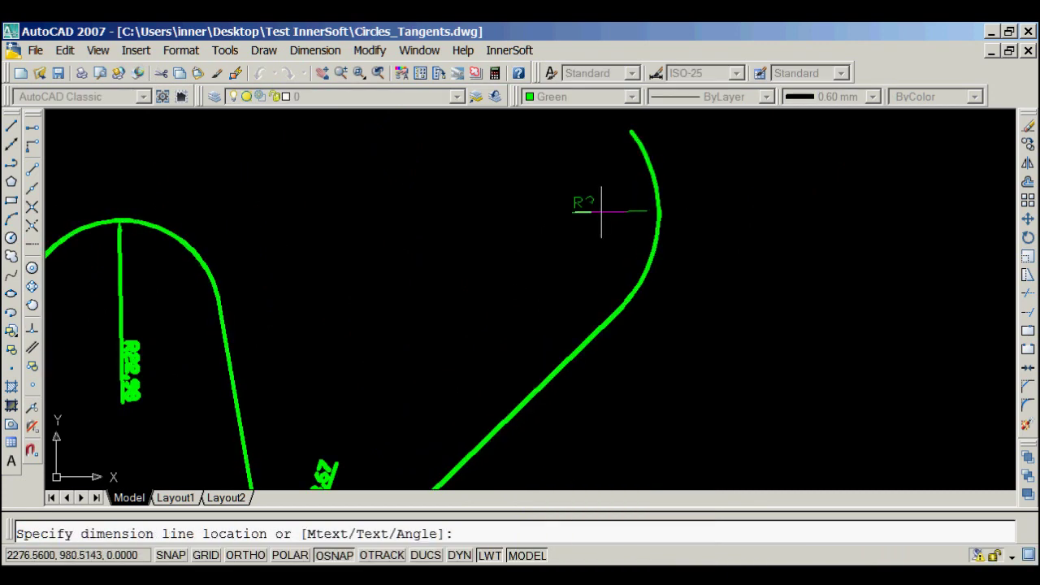
{"action": "left_click", "coordinate": [554, 208]}
- Examine the radius dimensions along the whole polyline
{"action": "scroll", "coordinate": [568, 215], "scroll_direction": "up", "scroll_amount": 3}
{"action": "scroll", "coordinate": [571, 232], "scroll_direction": "down", "scroll_amount": 2}
{"action": "middle_click_drag", "start_coordinate": [397, 358], "coordinate": [555, 219]}
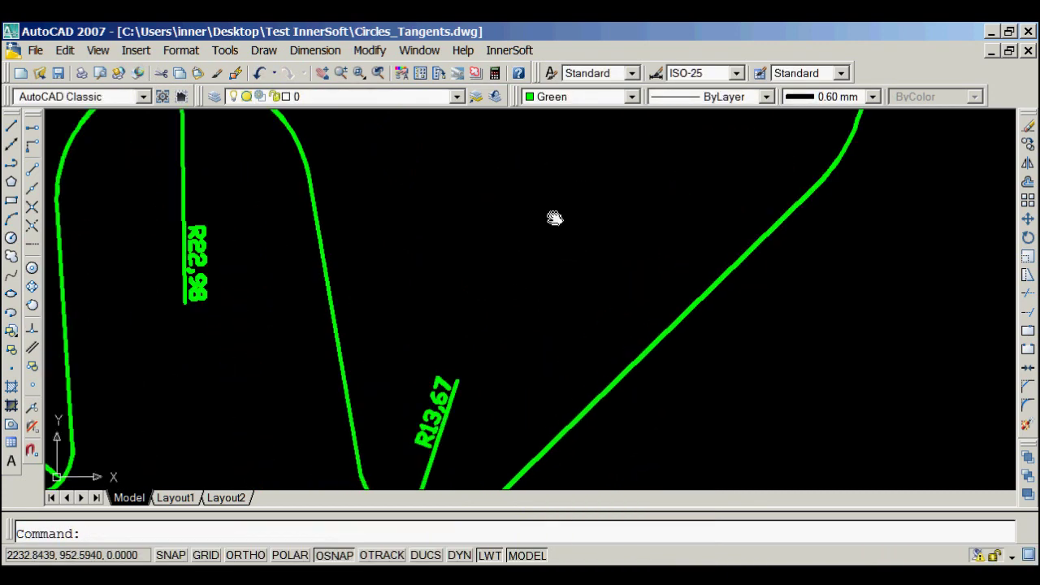
{"action": "middle_click_drag", "start_coordinate": [441, 301], "coordinate": [549, 266]}
{"action": "scroll", "coordinate": [358, 265], "scroll_direction": "up", "scroll_amount": 4}
{"action": "middle_click_drag", "start_coordinate": [226, 299], "coordinate": [484, 451]}
{"action": "scroll", "coordinate": [390, 388], "scroll_direction": "down", "scroll_amount": 2}
{"action": "middle_click_drag", "start_coordinate": [332, 443], "coordinate": [434, 355]}
{"action": "scroll", "coordinate": [423, 351], "scroll_direction": "down", "scroll_amount": 3}
{"action": "mouse_move", "coordinate": [531, 300]}
{"action": "middle_mouse_down"}
{"action": "mouse_move", "coordinate": [498, 275]}
{"action": "mouse_move", "coordinate": [490, 317]}
{"action": "middle_mouse_up"}
{"action": "scroll", "coordinate": [483, 280], "scroll_direction": "up", "scroll_amount": 2}
- Switch back to the InnerSoft Geometric Tools dialog and close it
{"action": "key", "text": "alt+Tab"}
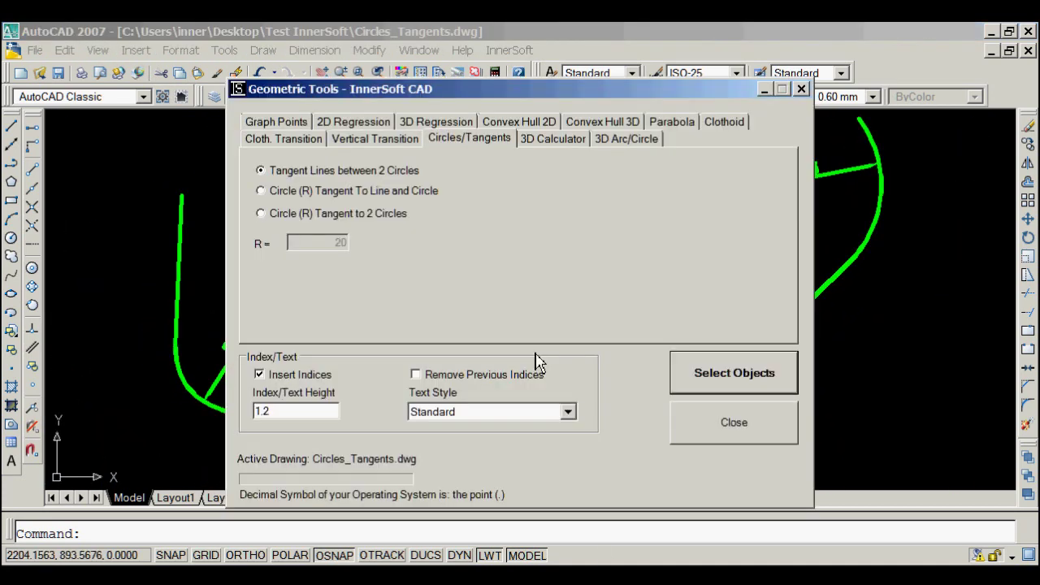
{"action": "left_click", "coordinate": [709, 425]}
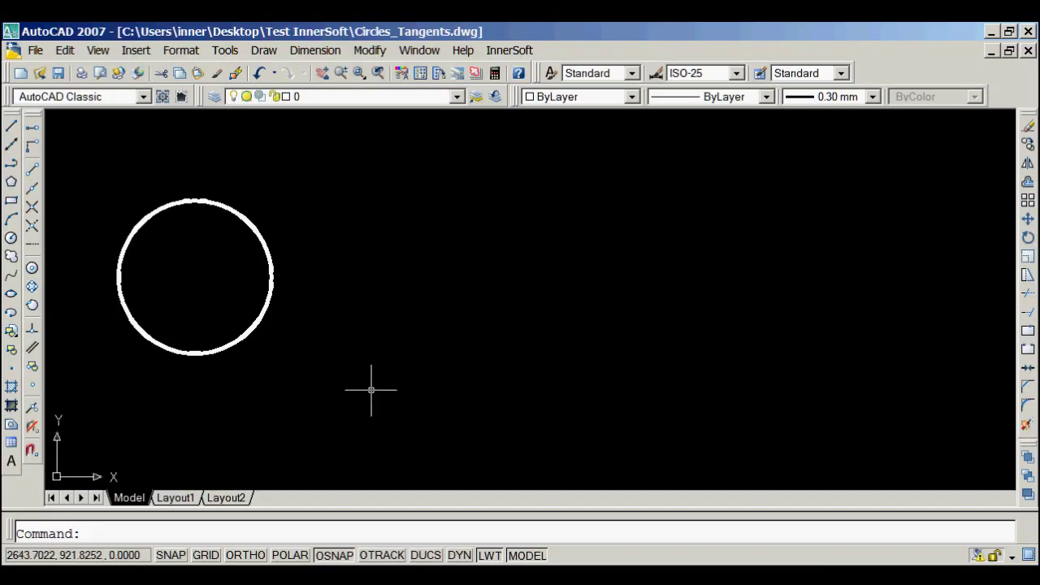
- Draw a diagonal line crossing the single white circle, from above its right side to below its lower left
{"action": "mouse_move", "coordinate": [372, 390]}
{"action": "middle_mouse_down"}
{"action": "mouse_move", "coordinate": [488, 395]}
{"action": "mouse_move", "coordinate": [412, 383]}
{"action": "mouse_move", "coordinate": [504, 373]}
{"action": "middle_mouse_up"}
{"action": "scroll", "coordinate": [403, 331], "scroll_direction": "up", "scroll_amount": 2}
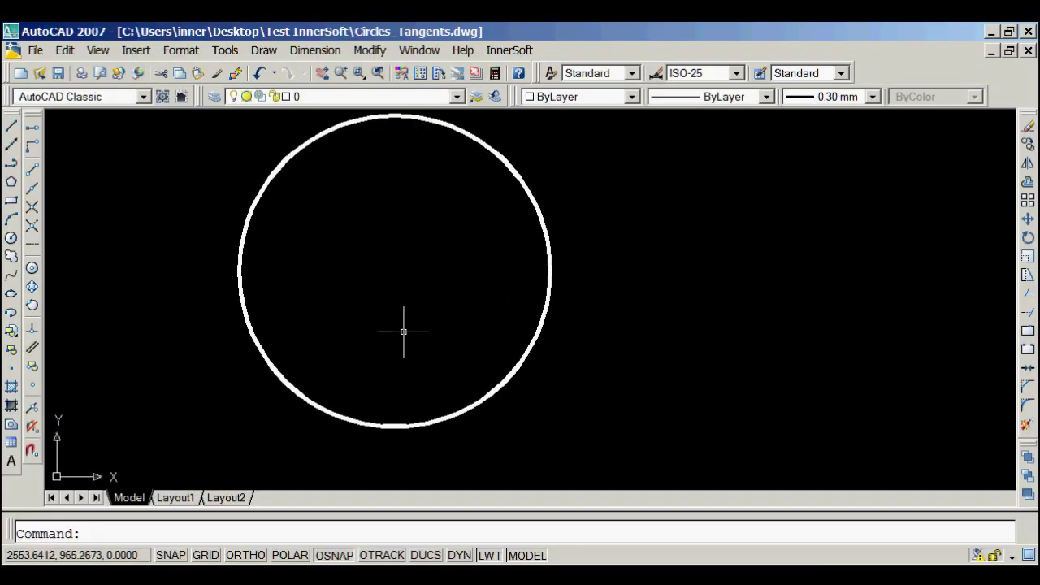
{"action": "scroll", "coordinate": [403, 331], "scroll_direction": "down", "scroll_amount": 2}
{"action": "left_click", "coordinate": [33, 147]}
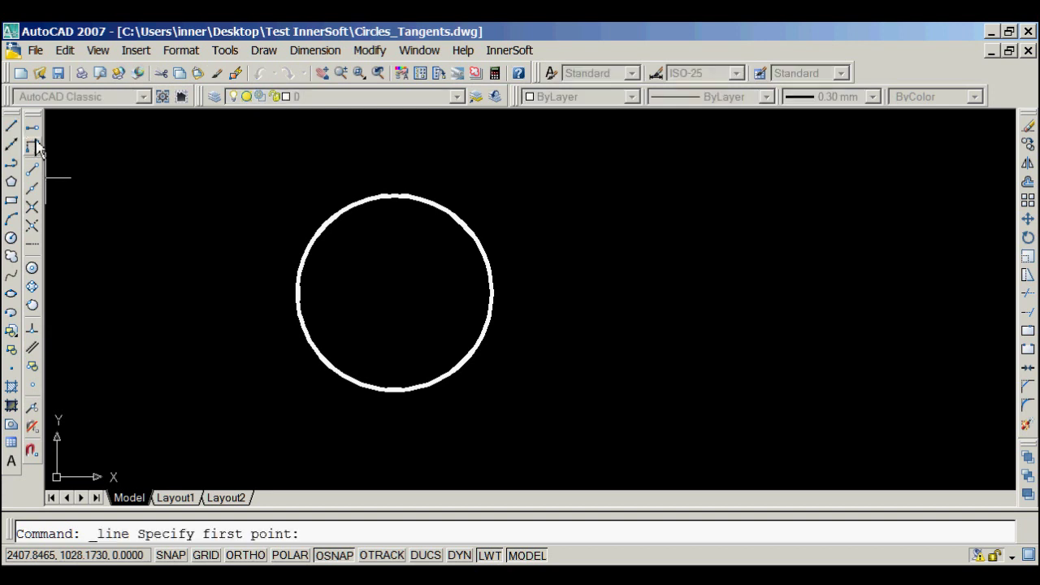
{"action": "left_click", "coordinate": [567, 195]}
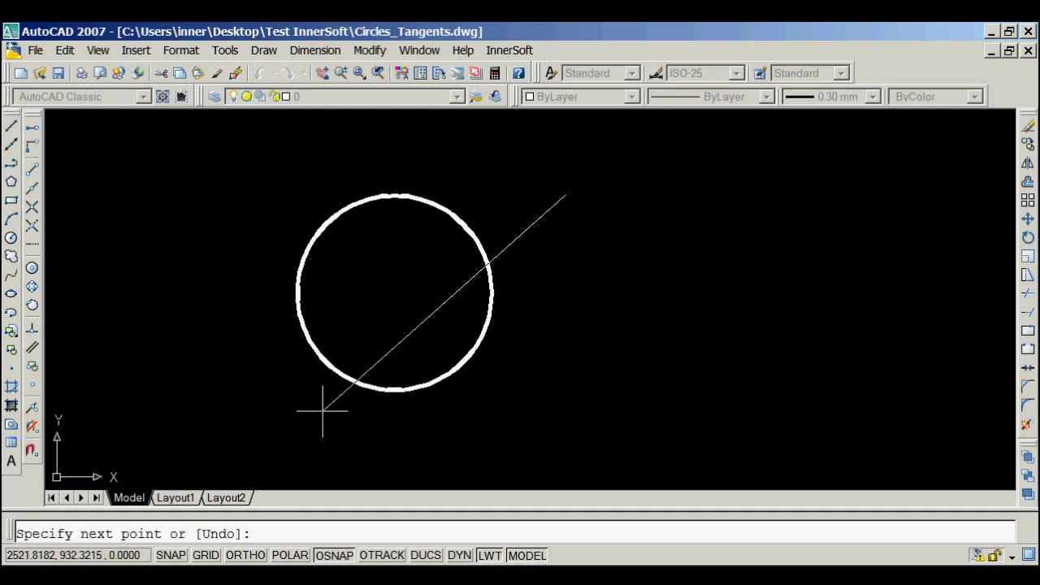
{"action": "left_click", "coordinate": [333, 464]}
{"action": "right_click", "coordinate": [344, 270]}
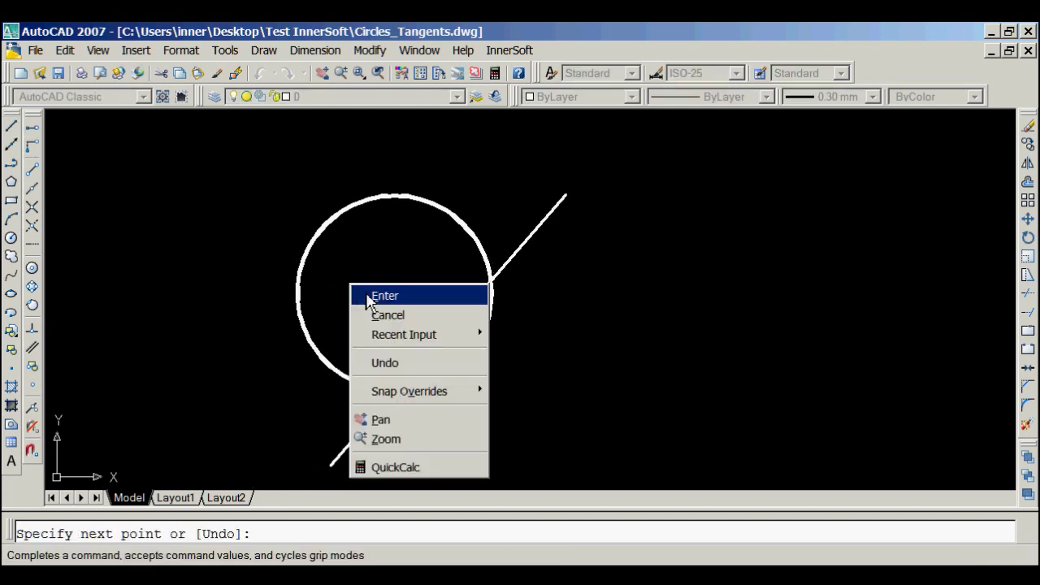
{"action": "left_click", "coordinate": [365, 296]}
{"action": "scroll", "coordinate": [556, 325], "scroll_direction": "up", "scroll_amount": 2}
- Generate the radius 20 circles tangent to the diagonal line and the white circle with InnerSoft Geometric Tools, inserting indices
{"action": "left_click", "coordinate": [510, 51]}
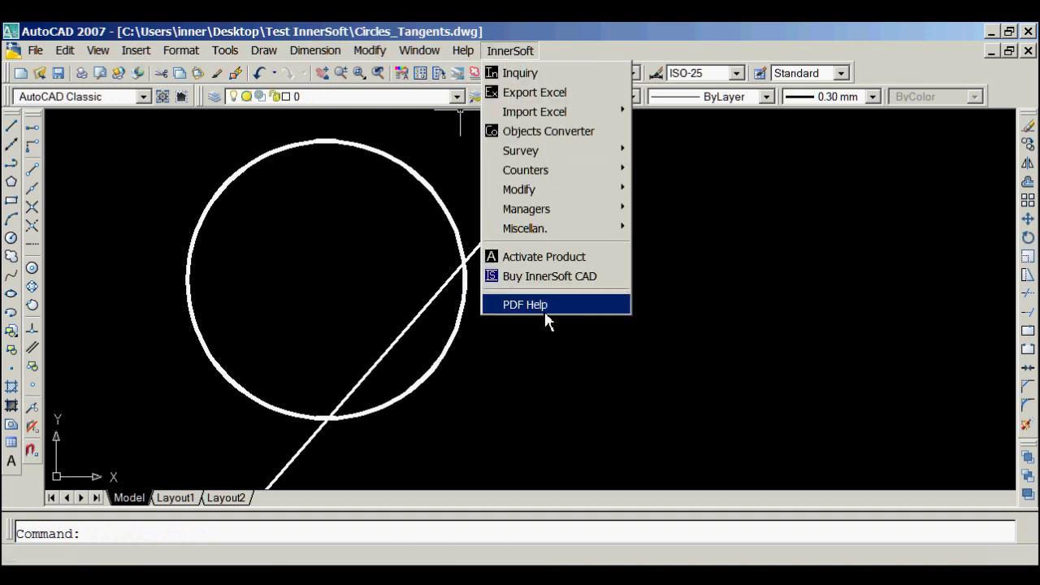
{"action": "mouse_move", "coordinate": [555, 232]}
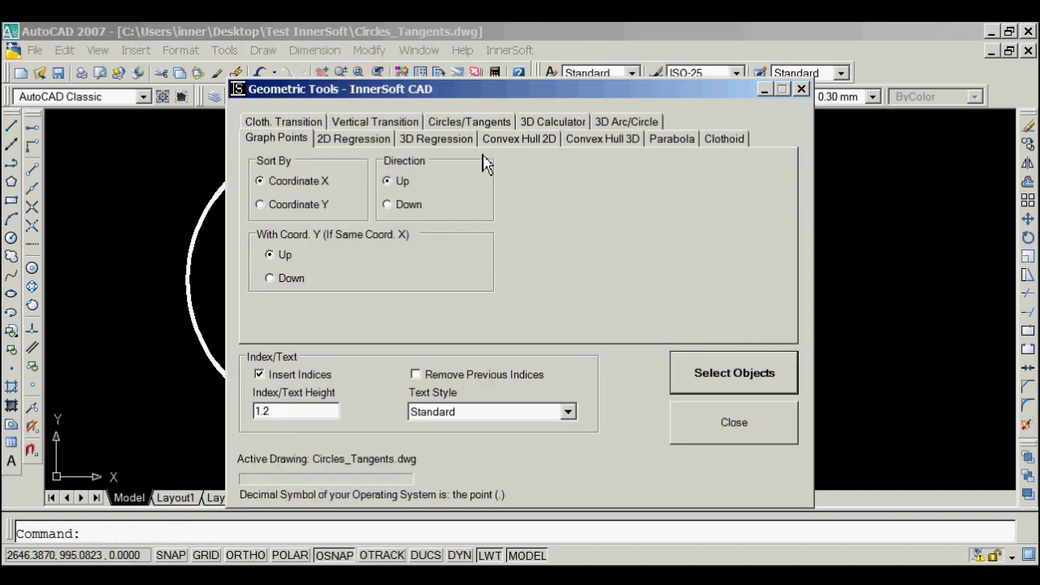
{"action": "left_click", "coordinate": [479, 128]}
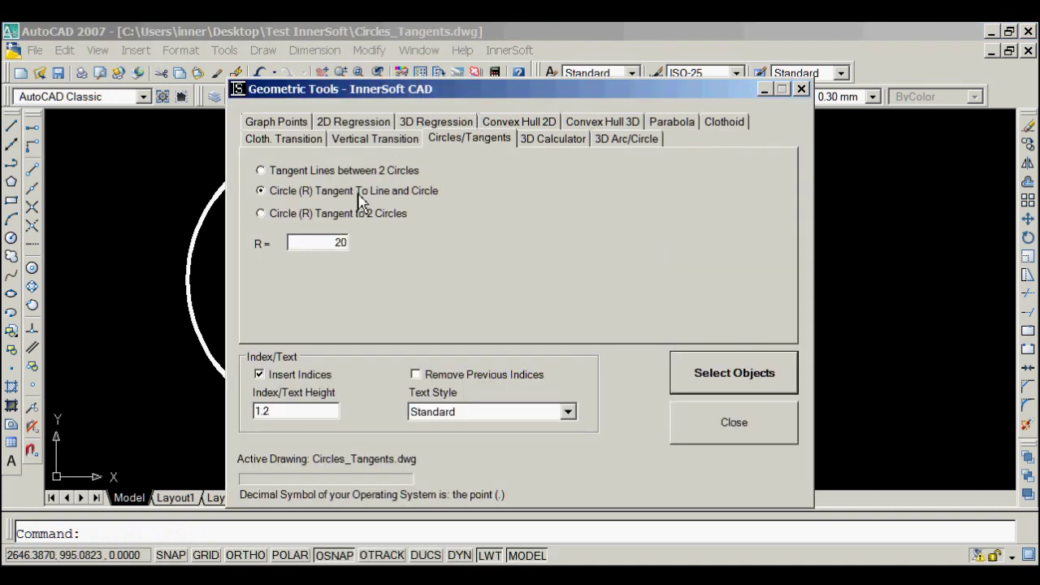
{"action": "left_click", "coordinate": [704, 366]}
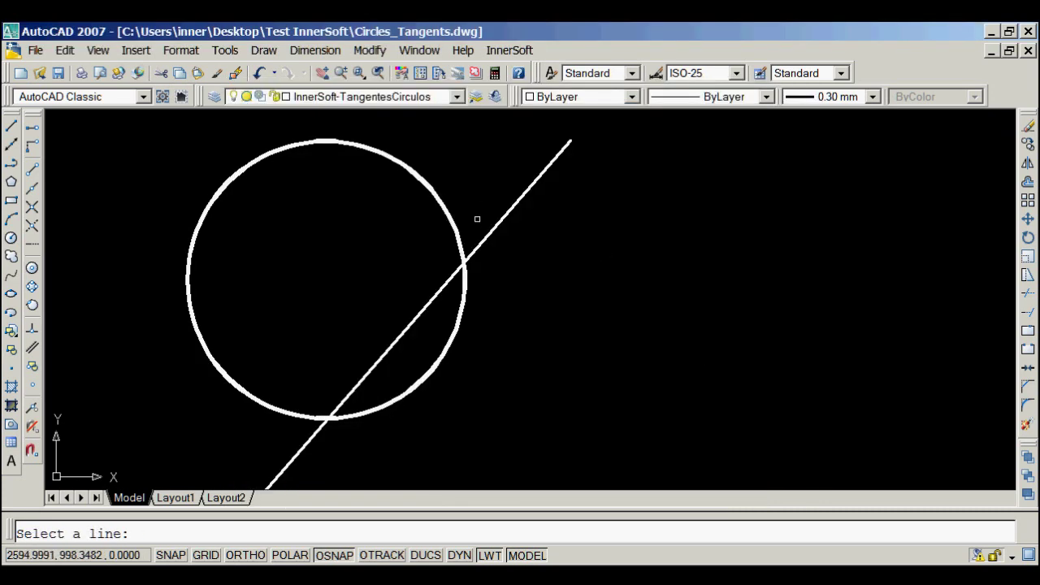
{"action": "left_click", "coordinate": [500, 220]}
{"action": "left_click", "coordinate": [624, 351]}
{"action": "left_click", "coordinate": [734, 422]}
- Erase all the red tangent circles generated around the line and the white circle
{"action": "scroll", "coordinate": [829, 265], "scroll_direction": "down", "scroll_amount": 5}
{"action": "middle_click_drag", "start_coordinate": [755, 296], "coordinate": [622, 293]}
{"action": "scroll", "coordinate": [536, 319], "scroll_direction": "up", "scroll_amount": 3}
{"action": "mouse_move", "coordinate": [536, 319]}
{"action": "middle_mouse_down"}
{"action": "mouse_move", "coordinate": [557, 398]}
{"action": "mouse_move", "coordinate": [550, 367]}
{"action": "mouse_move", "coordinate": [578, 316]}
{"action": "mouse_move", "coordinate": [577, 332]}
{"action": "middle_mouse_up"}
{"action": "left_click", "coordinate": [428, 248]}
{"action": "left_click", "coordinate": [396, 291]}
{"action": "left_click", "coordinate": [494, 386]}
{"action": "left_click", "coordinate": [288, 414]}
{"action": "left_click", "coordinate": [483, 144]}
{"action": "left_click", "coordinate": [443, 117]}
{"action": "right_click", "coordinate": [463, 242]}
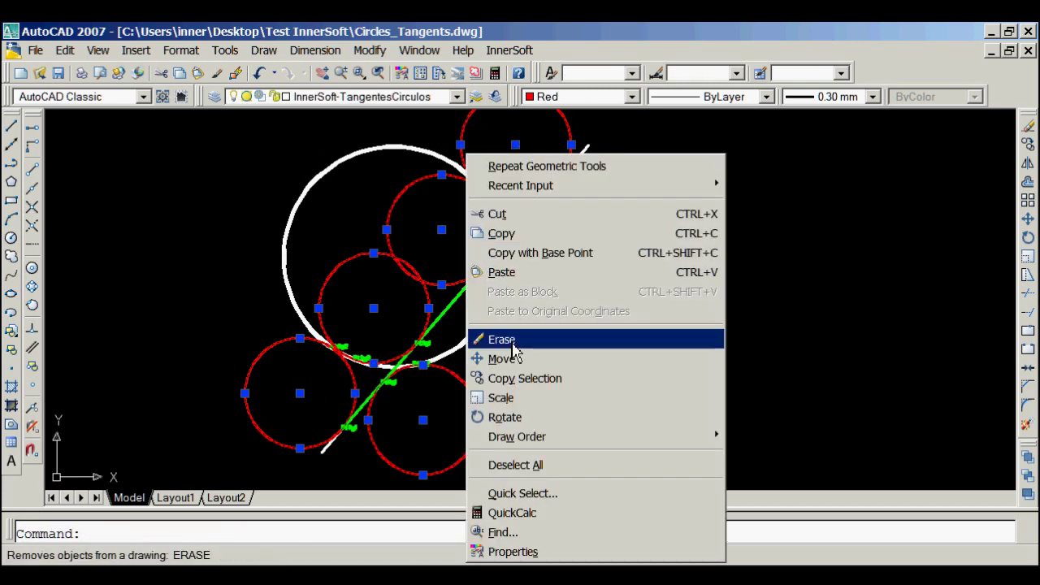
{"action": "left_click", "coordinate": [480, 340]}
- Erase the leftover tangent point index labels around both crossings of the diagonal line and the white circle
{"action": "scroll", "coordinate": [511, 336], "scroll_direction": "down", "scroll_amount": 2}
{"action": "scroll", "coordinate": [504, 288], "scroll_direction": "up", "scroll_amount": 1}
{"action": "left_click", "coordinate": [440, 165]}
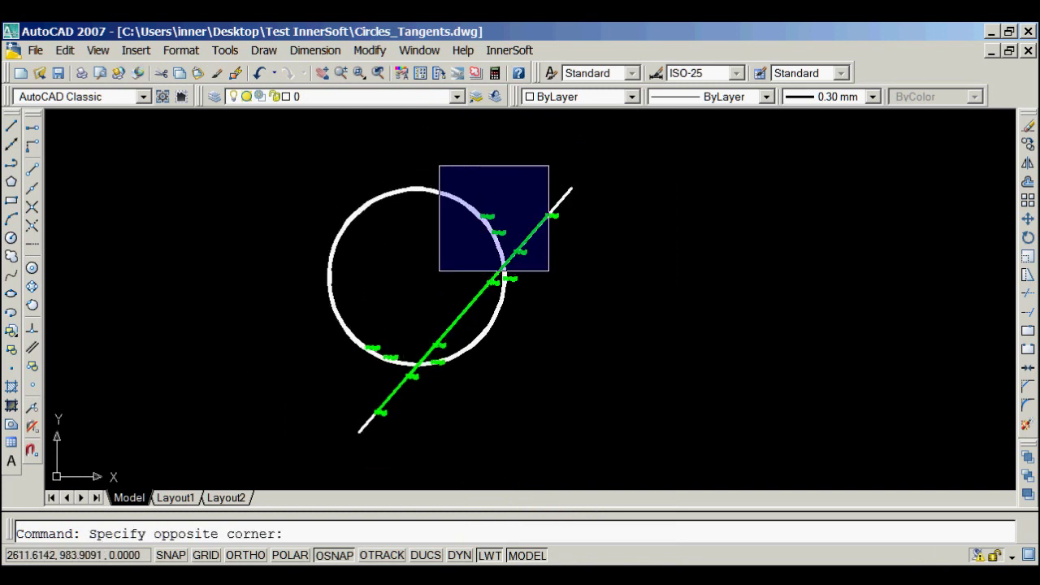
{"action": "left_click", "coordinate": [564, 296]}
{"action": "left_click", "coordinate": [359, 305]}
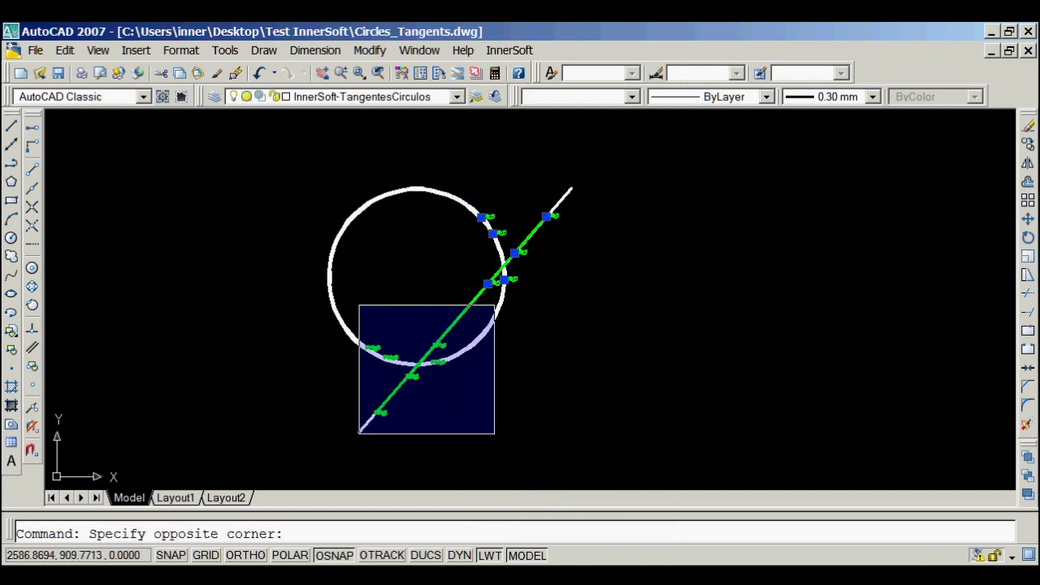
{"action": "left_click", "coordinate": [493, 431]}
{"action": "right_click", "coordinate": [493, 431]}
{"action": "left_click", "coordinate": [497, 348]}
{"action": "scroll", "coordinate": [493, 350], "scroll_direction": "up", "scroll_amount": 3}
{"action": "scroll", "coordinate": [493, 349], "scroll_direction": "down", "scroll_amount": 2}
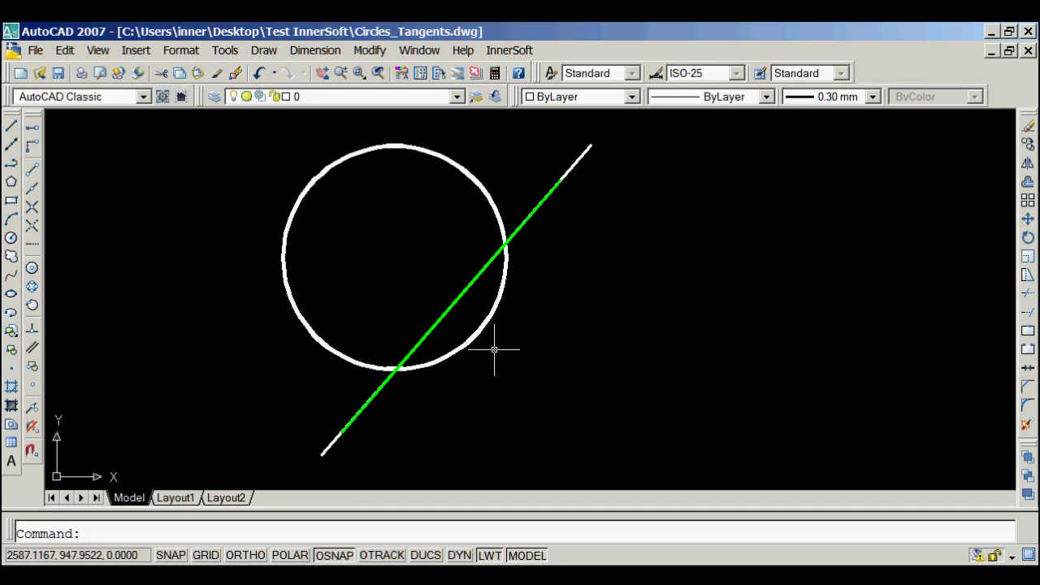
- Generate the radius 10 circles tangent to the white circle and the diagonal line with InnerSoft Geometric Tools, inserting indices
{"action": "middle_click_drag", "start_coordinate": [495, 349], "coordinate": [475, 360]}
{"action": "left_click", "coordinate": [552, 577]}
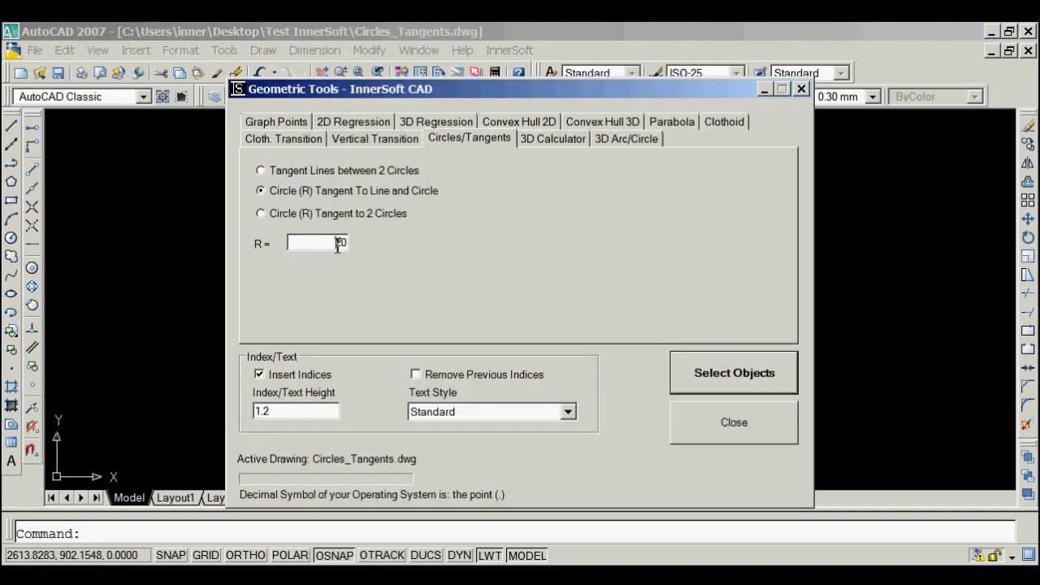
{"action": "left_click", "coordinate": [703, 376]}
{"action": "left_click", "coordinate": [440, 168]}
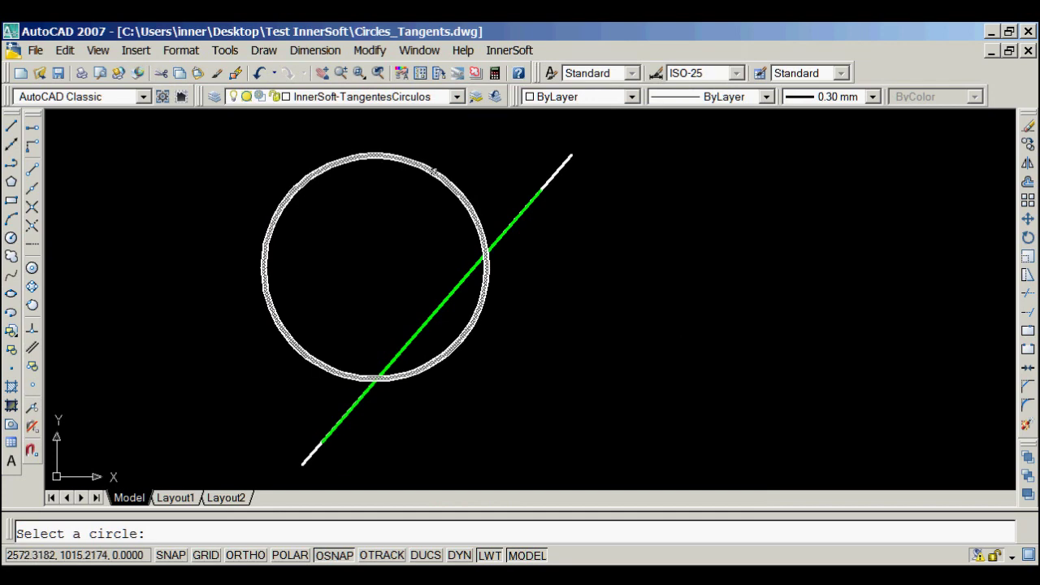
{"action": "left_click", "coordinate": [555, 173]}
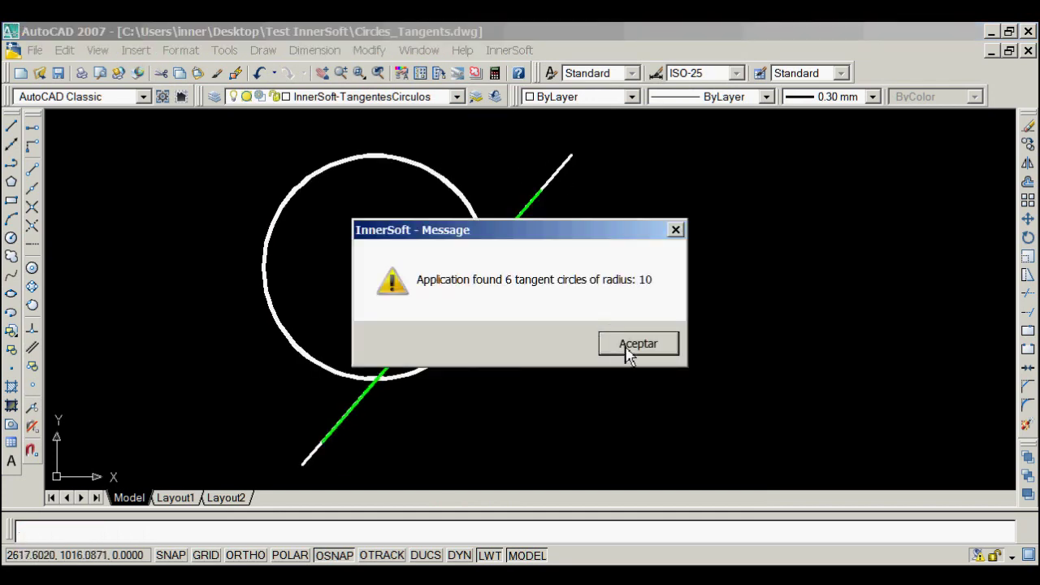
{"action": "left_click", "coordinate": [628, 353]}
{"action": "mouse_move", "coordinate": [507, 301]}
{"action": "middle_mouse_down"}
{"action": "mouse_move", "coordinate": [434, 337]}
{"action": "mouse_move", "coordinate": [413, 383]}
{"action": "mouse_move", "coordinate": [431, 372]}
{"action": "mouse_move", "coordinate": [472, 294]}
{"action": "middle_mouse_up"}
{"action": "scroll", "coordinate": [402, 323], "scroll_direction": "up", "scroll_amount": 2}
{"action": "mouse_move", "coordinate": [385, 320]}
{"action": "middle_mouse_down"}
{"action": "mouse_move", "coordinate": [453, 384]}
{"action": "mouse_move", "coordinate": [418, 385]}
{"action": "middle_mouse_up"}
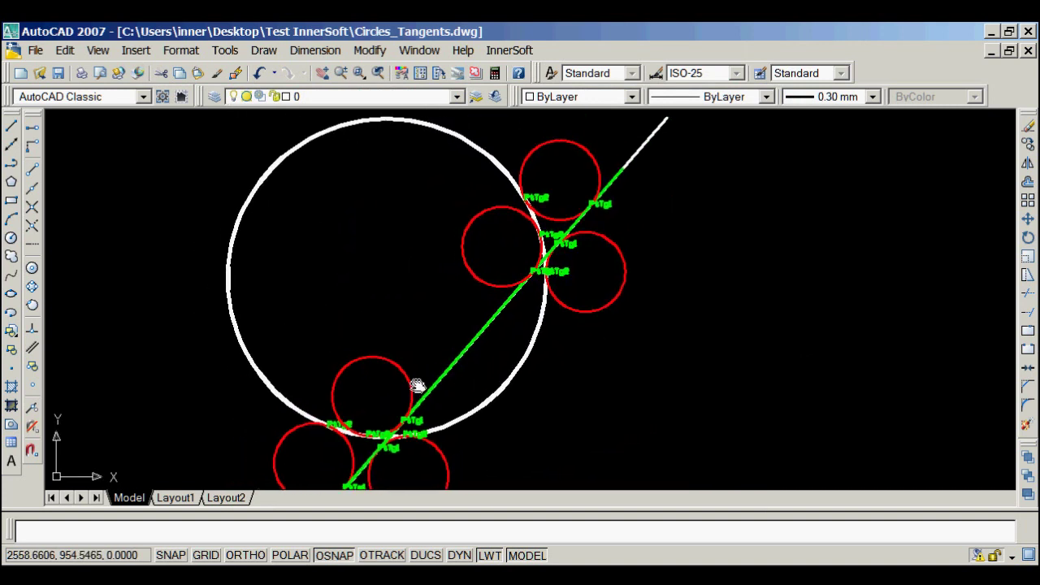
- Set the current color to Green and erase the two lower red circles near the upper crossing of the line and white circle
{"action": "left_click", "coordinate": [631, 96]}
{"action": "left_click", "coordinate": [602, 165]}
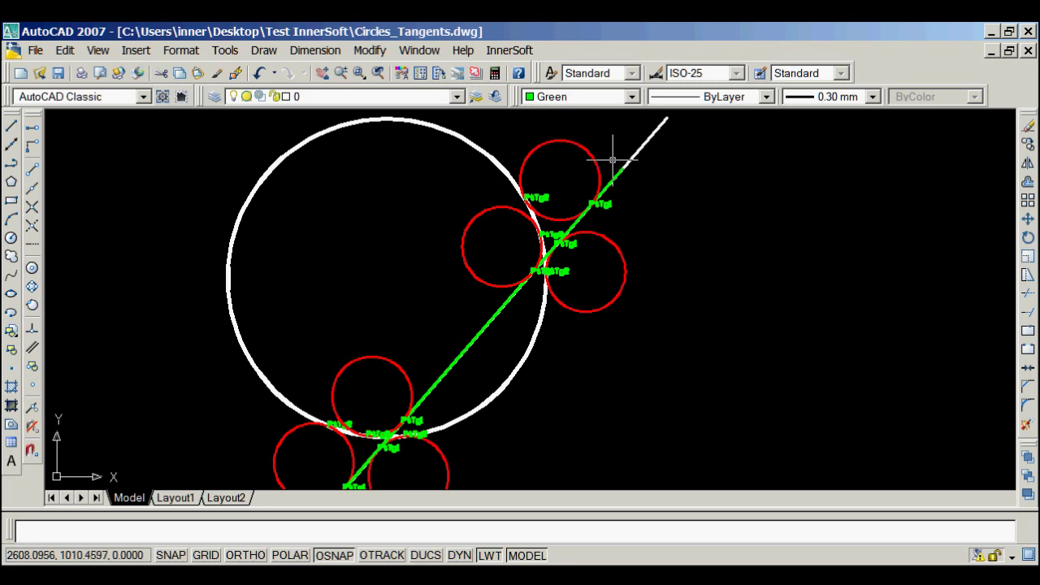
{"action": "mouse_move", "coordinate": [313, 282]}
{"action": "middle_mouse_down"}
{"action": "mouse_move", "coordinate": [429, 332]}
{"action": "mouse_move", "coordinate": [413, 216]}
{"action": "mouse_move", "coordinate": [420, 265]}
{"action": "mouse_move", "coordinate": [271, 357]}
{"action": "middle_mouse_up"}
{"action": "left_click", "coordinate": [434, 316]}
{"action": "left_click", "coordinate": [405, 341]}
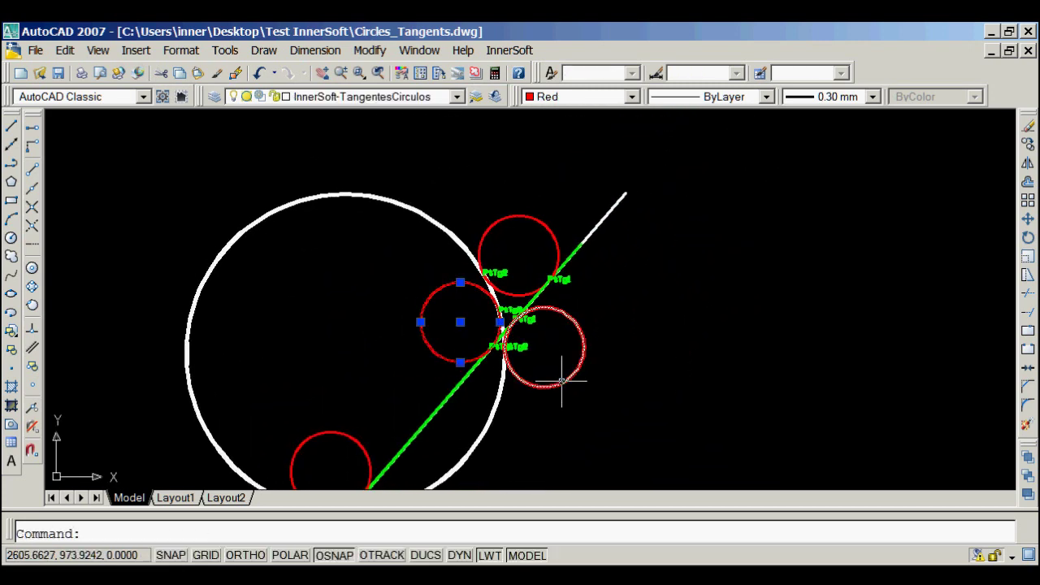
{"action": "scroll", "coordinate": [561, 381], "scroll_direction": "up", "scroll_amount": 2}
{"action": "left_click", "coordinate": [562, 355]}
{"action": "left_click", "coordinate": [543, 407]}
{"action": "right_click", "coordinate": [552, 372]}
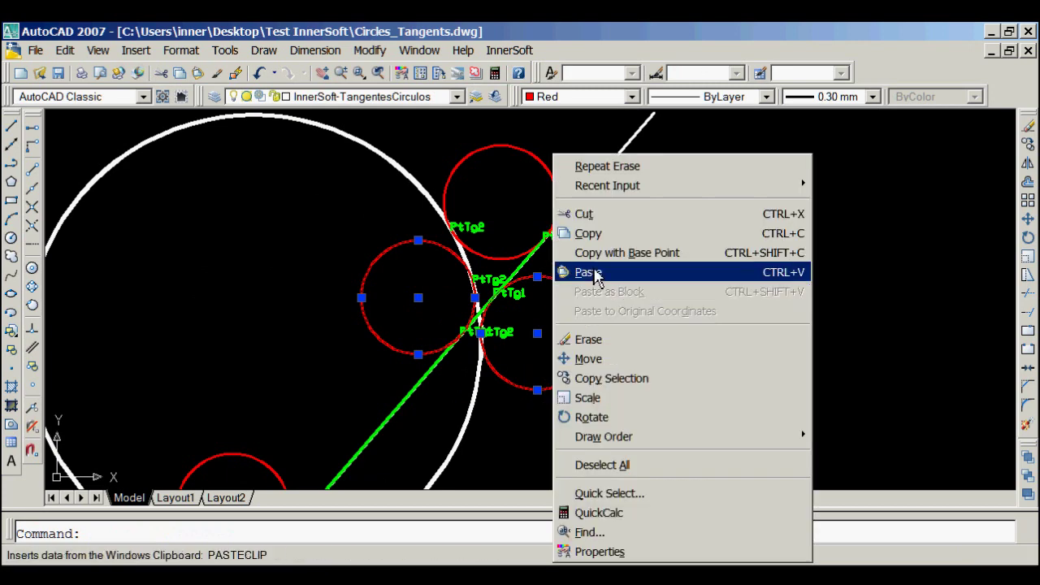
{"action": "left_click", "coordinate": [597, 344]}
{"action": "scroll", "coordinate": [576, 344], "scroll_direction": "down", "scroll_amount": 2}
{"action": "middle_click_drag", "start_coordinate": [577, 344], "coordinate": [609, 390]}
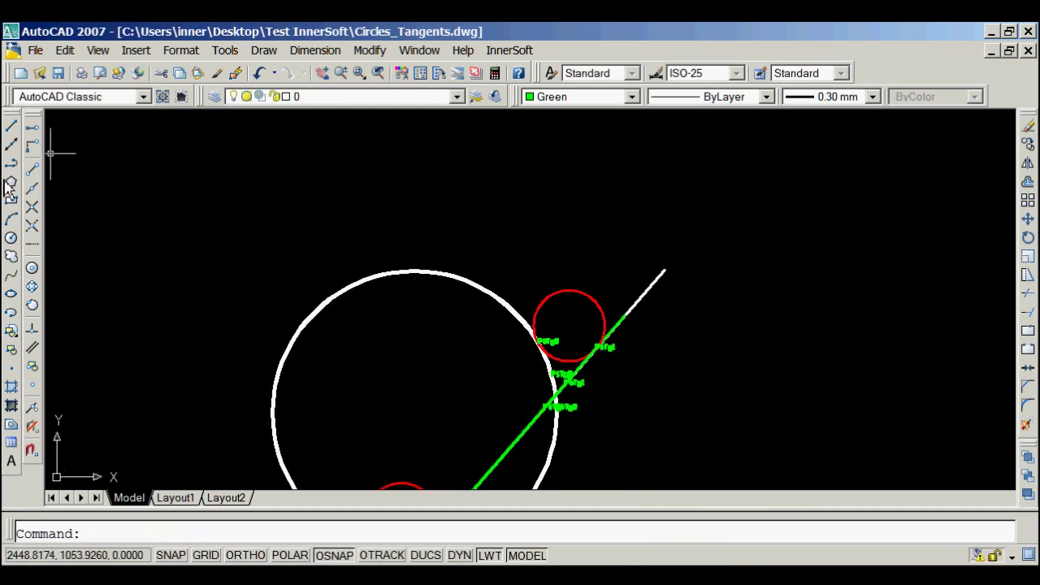
- Start a polyline with a straight segment from the left to the white circle's top, continuing as an arc along that circle to PtTg2
{"action": "left_click", "coordinate": [12, 164]}
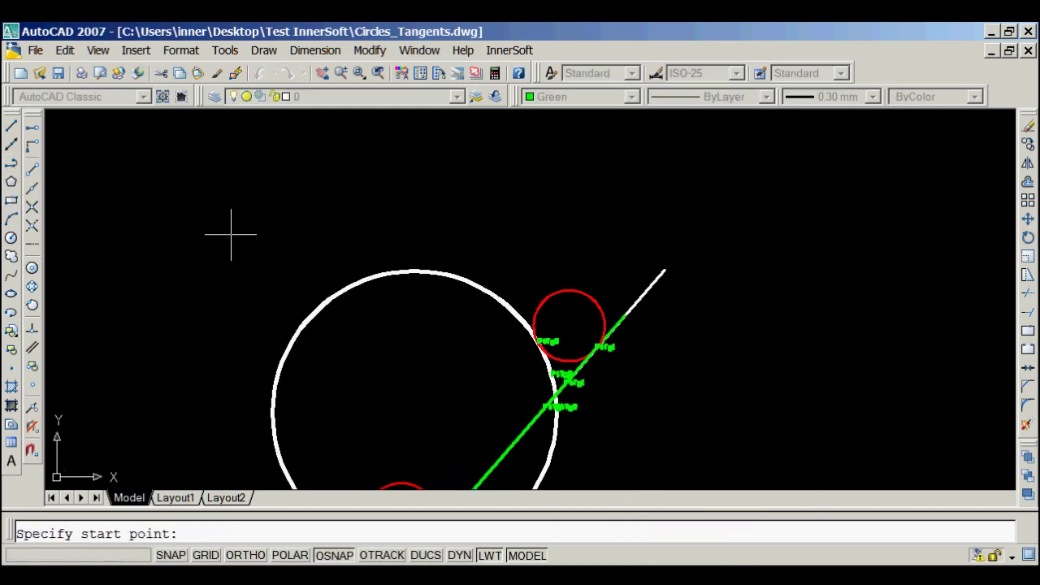
{"action": "left_click", "coordinate": [125, 306]}
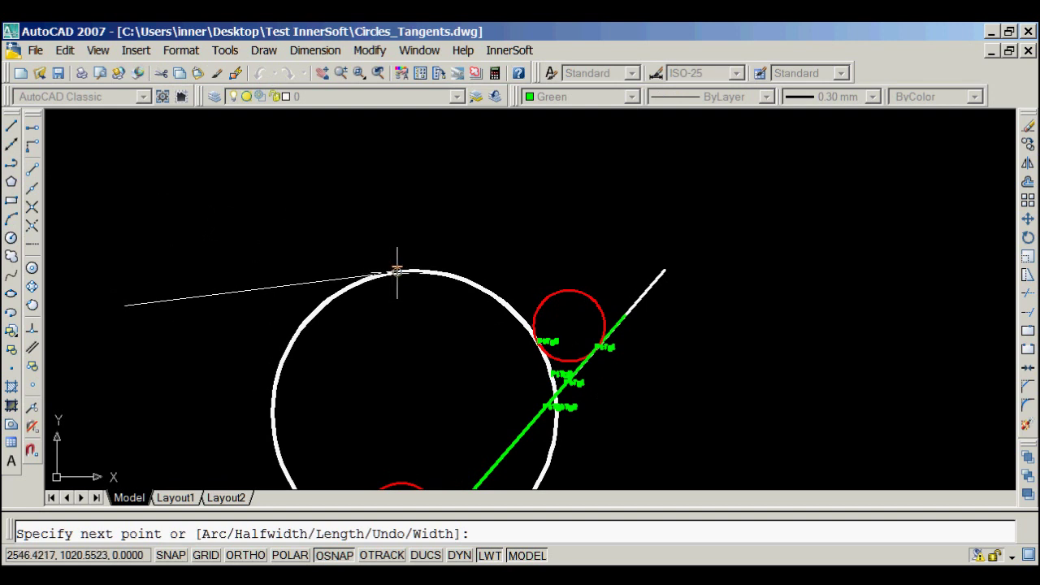
{"action": "left_click", "coordinate": [397, 272]}
{"action": "key", "text": "Return"}
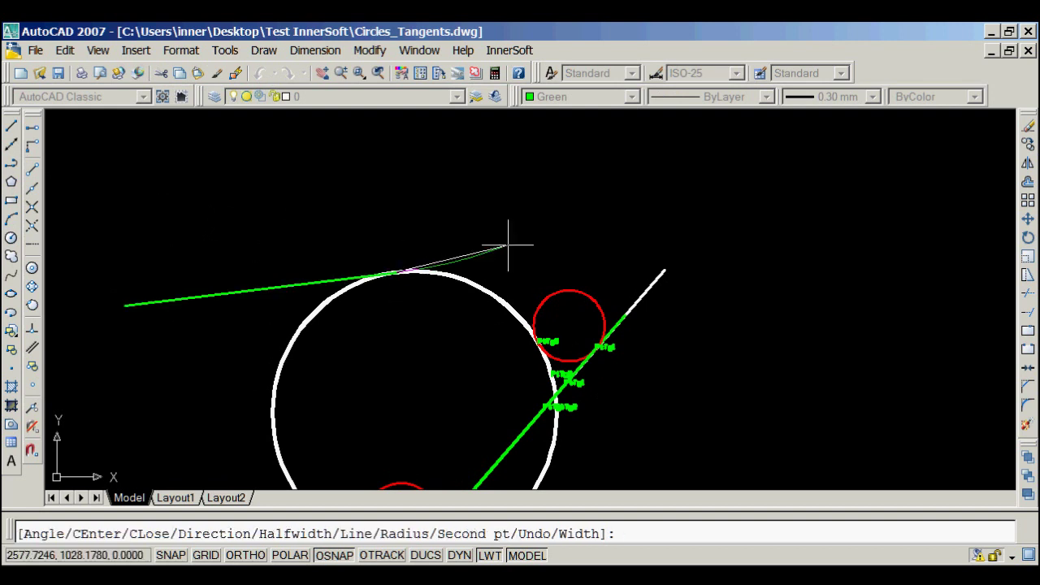
{"action": "scroll", "coordinate": [533, 299], "scroll_direction": "up", "scroll_amount": 5}
{"action": "left_click", "coordinate": [546, 425]}
{"action": "middle_click_drag", "start_coordinate": [557, 327], "coordinate": [449, 210]}
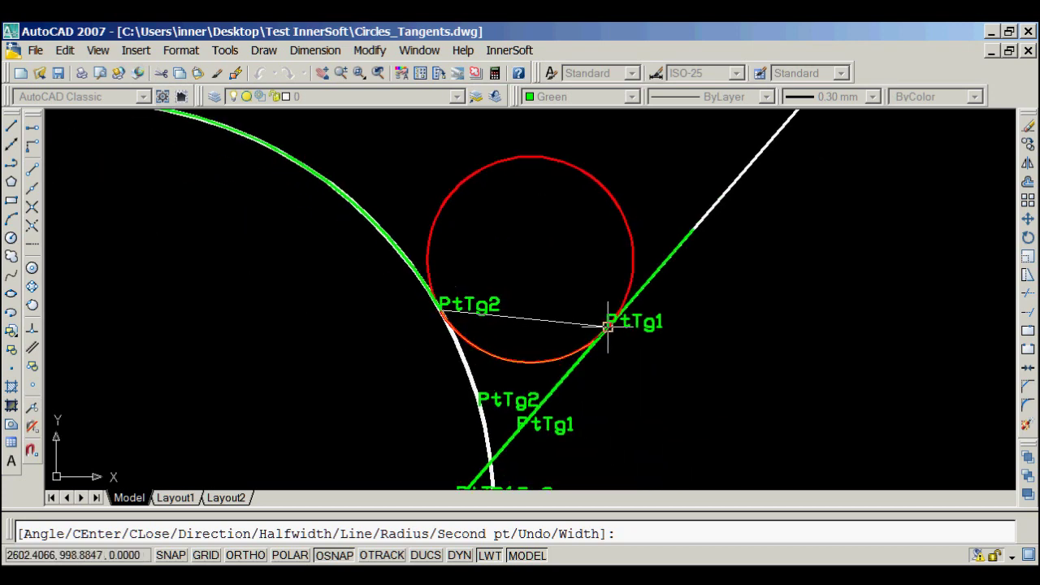
- Continue the polyline along the underside of the red circle to PtTg1 and end it straight at the diagonal line's upper end
{"action": "type", "text": "l"}
{"action": "key", "text": "Return"}
{"action": "scroll", "coordinate": [441, 310], "scroll_direction": "down", "scroll_amount": 4}
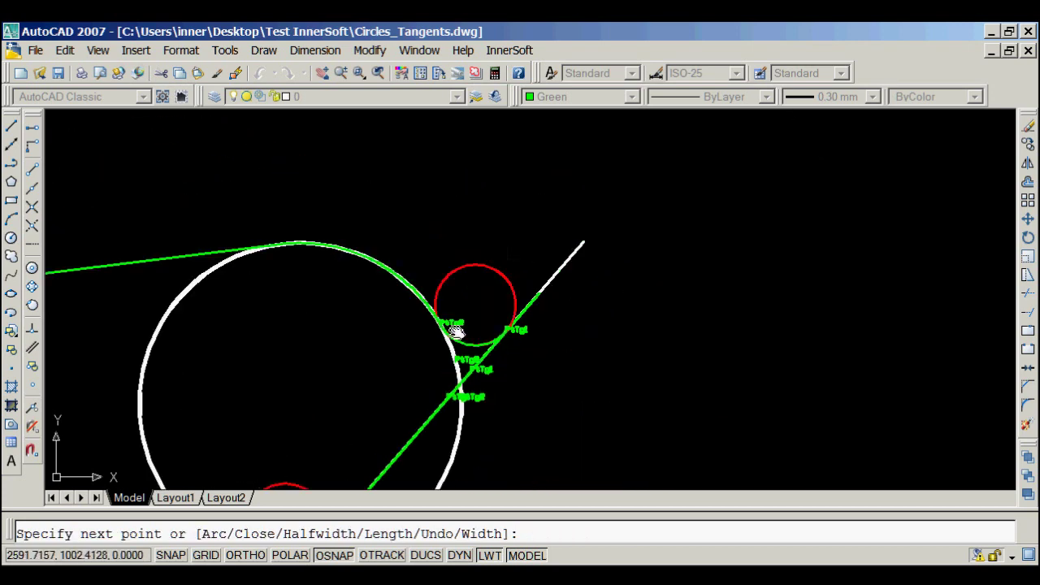
{"action": "middle_click_drag", "start_coordinate": [577, 228], "coordinate": [549, 284]}
{"action": "right_click", "coordinate": [549, 248]}
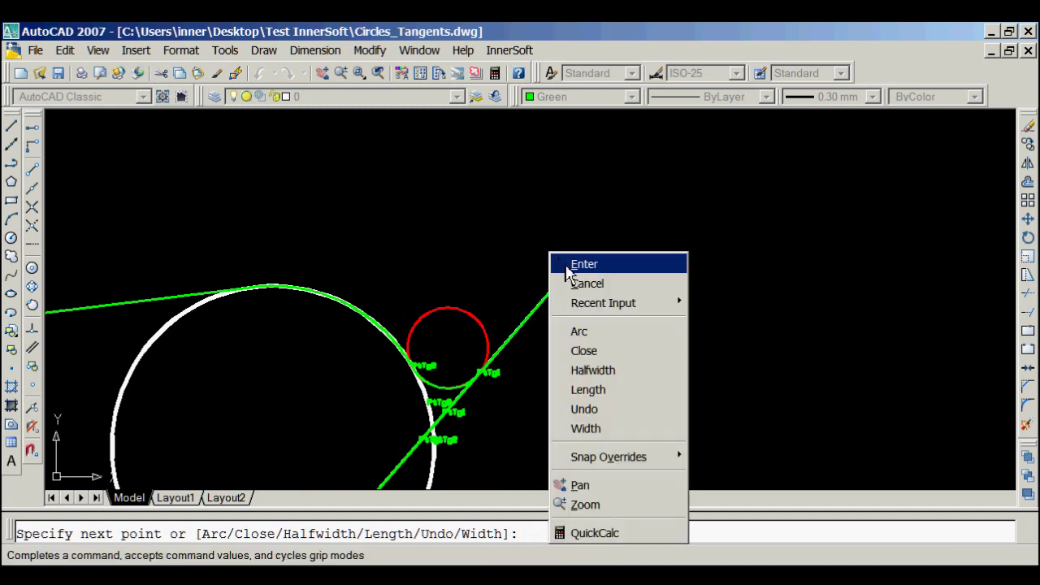
{"action": "left_click", "coordinate": [569, 262]}
{"action": "scroll", "coordinate": [525, 225], "scroll_direction": "down", "scroll_amount": 2}
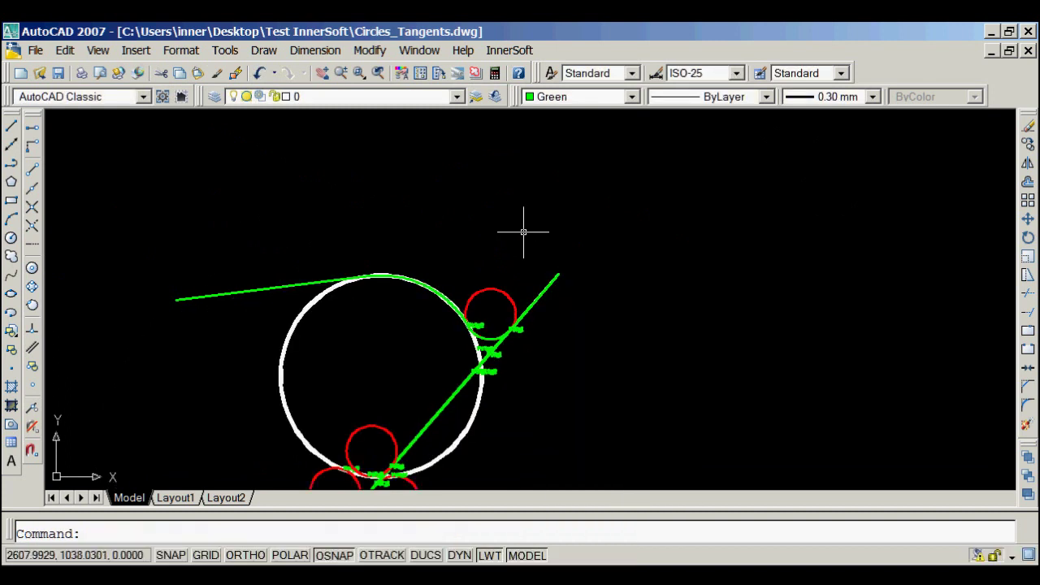
- Move the traced green polyline to the empty area right of the circles
{"action": "left_click", "coordinate": [1028, 220]}
{"action": "left_click", "coordinate": [301, 283]}
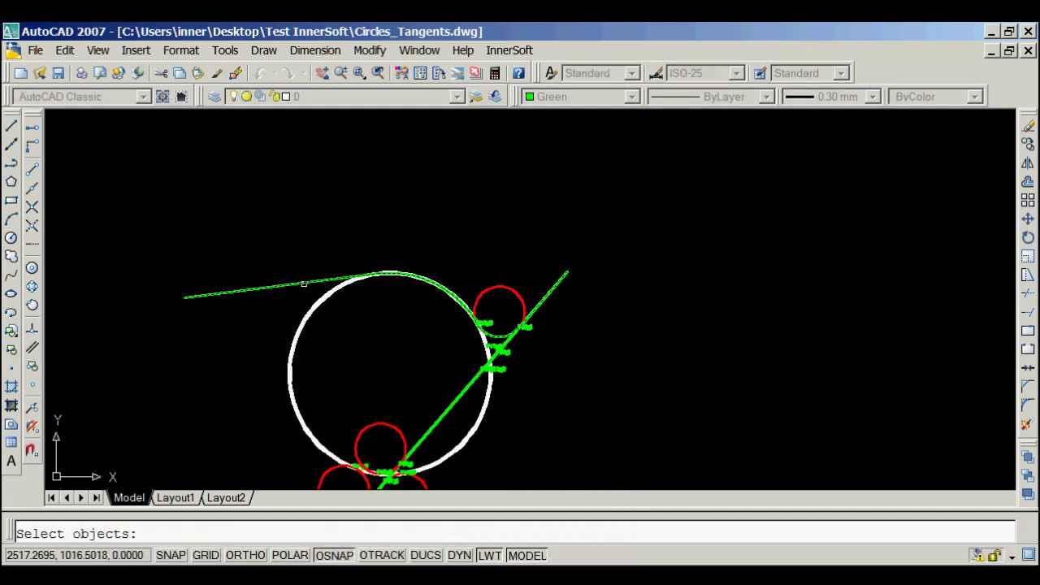
{"action": "key", "text": "Return"}
{"action": "left_click", "coordinate": [298, 260]}
{"action": "left_click", "coordinate": [588, 226]}
{"action": "middle_click_drag", "start_coordinate": [616, 296], "coordinate": [426, 353]}
{"action": "scroll", "coordinate": [576, 330], "scroll_direction": "up", "scroll_amount": 2}
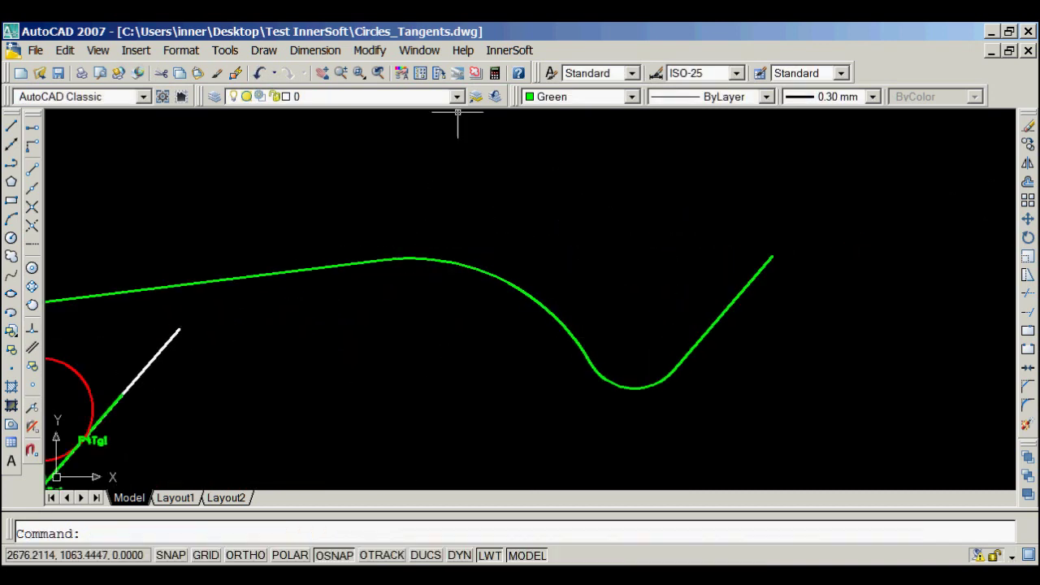
- Add a radius dimension to the small arc of the moved polyline, placing its text above the arc
{"action": "left_click", "coordinate": [315, 49]}
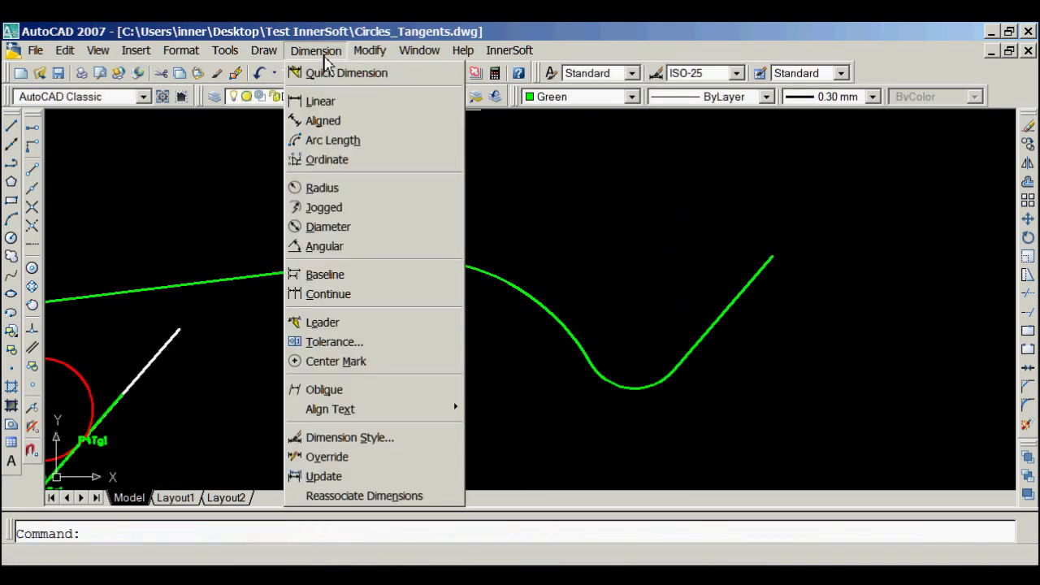
{"action": "left_click", "coordinate": [334, 188]}
{"action": "left_click", "coordinate": [636, 390]}
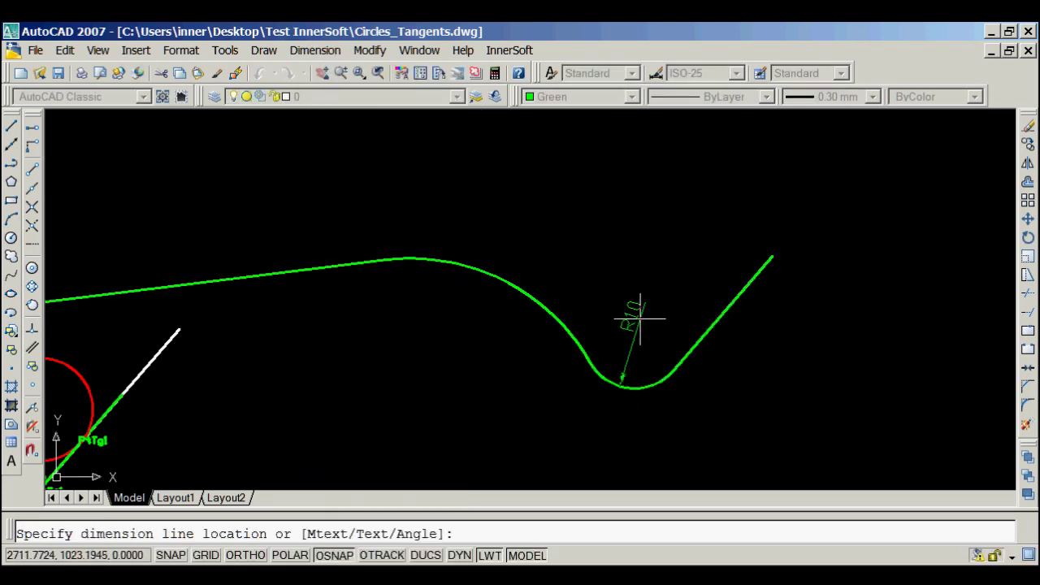
{"action": "left_click", "coordinate": [648, 294]}
{"action": "scroll", "coordinate": [662, 332], "scroll_direction": "up", "scroll_amount": 3}
- Add a radius dimension to the large arc of the moved polyline, placing its text inside the curve
{"action": "right_click", "coordinate": [521, 191]}
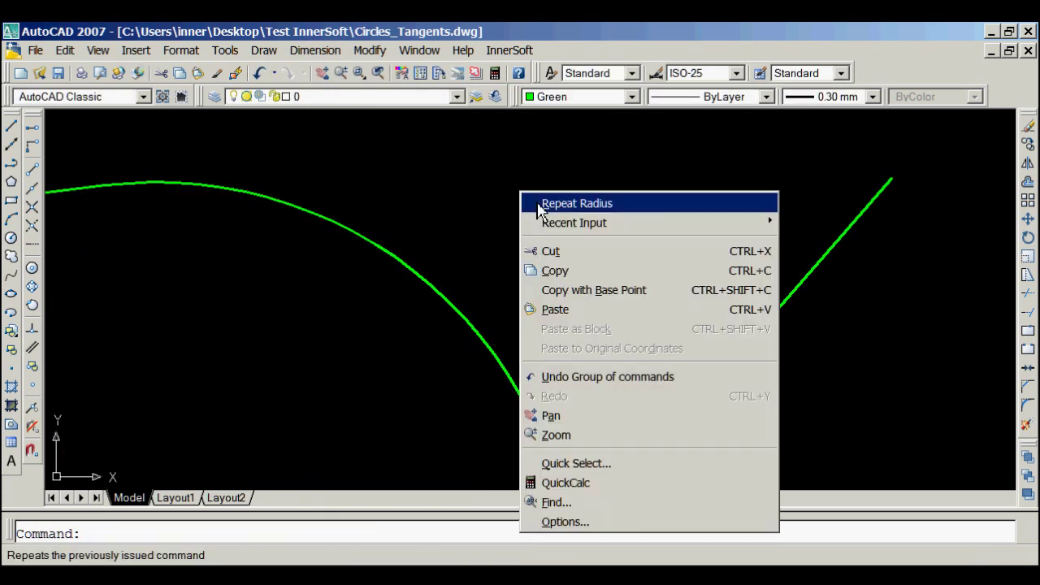
{"action": "left_click", "coordinate": [553, 202]}
{"action": "left_click", "coordinate": [389, 254]}
{"action": "scroll", "coordinate": [297, 399], "scroll_direction": "down", "scroll_amount": 2}
{"action": "scroll", "coordinate": [294, 402], "scroll_direction": "up", "scroll_amount": 2}
{"action": "left_click", "coordinate": [285, 413]}
{"action": "middle_click_drag", "start_coordinate": [360, 315], "coordinate": [590, 271]}
{"action": "scroll", "coordinate": [646, 274], "scroll_direction": "down", "scroll_amount": 4}
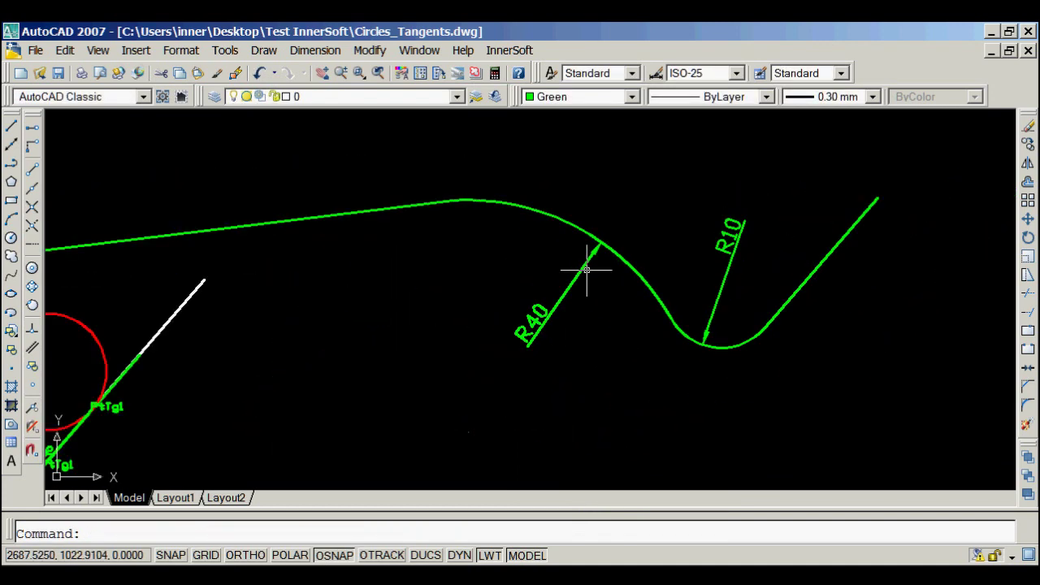
- Start a polyline below the lower crossing with a straight segment up to the right side of the red circle right of the diagonal line
{"action": "middle_click_drag", "start_coordinate": [395, 390], "coordinate": [560, 227]}
{"action": "middle_click_drag", "start_coordinate": [408, 347], "coordinate": [487, 258]}
{"action": "scroll", "coordinate": [376, 348], "scroll_direction": "down", "scroll_amount": 2}
{"action": "scroll", "coordinate": [383, 354], "scroll_direction": "up", "scroll_amount": 3}
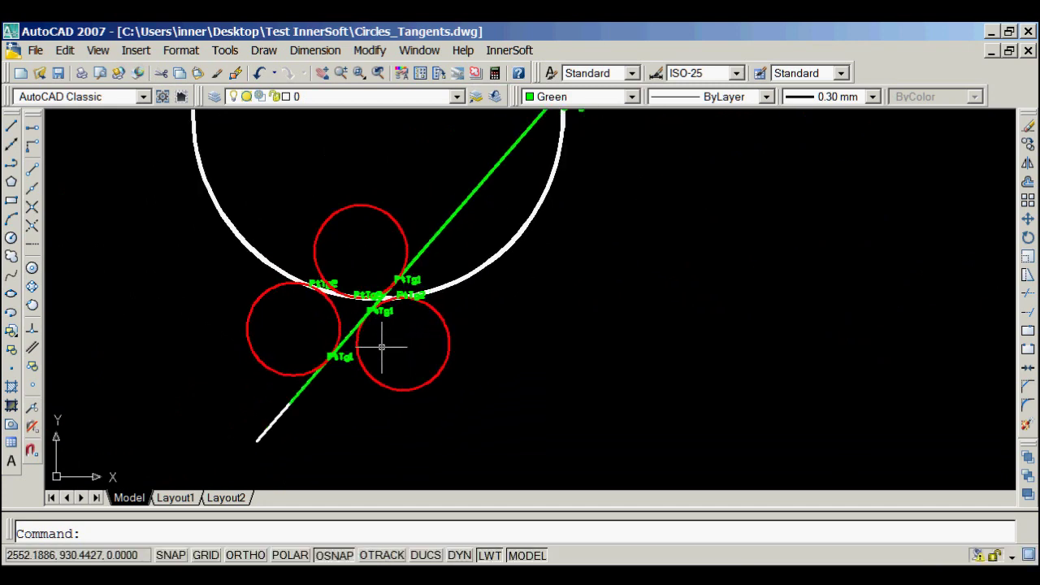
{"action": "scroll", "coordinate": [381, 347], "scroll_direction": "down", "scroll_amount": 2}
{"action": "mouse_move", "coordinate": [383, 348]}
{"action": "middle_mouse_down"}
{"action": "mouse_move", "coordinate": [387, 320]}
{"action": "mouse_move", "coordinate": [347, 309]}
{"action": "middle_mouse_up"}
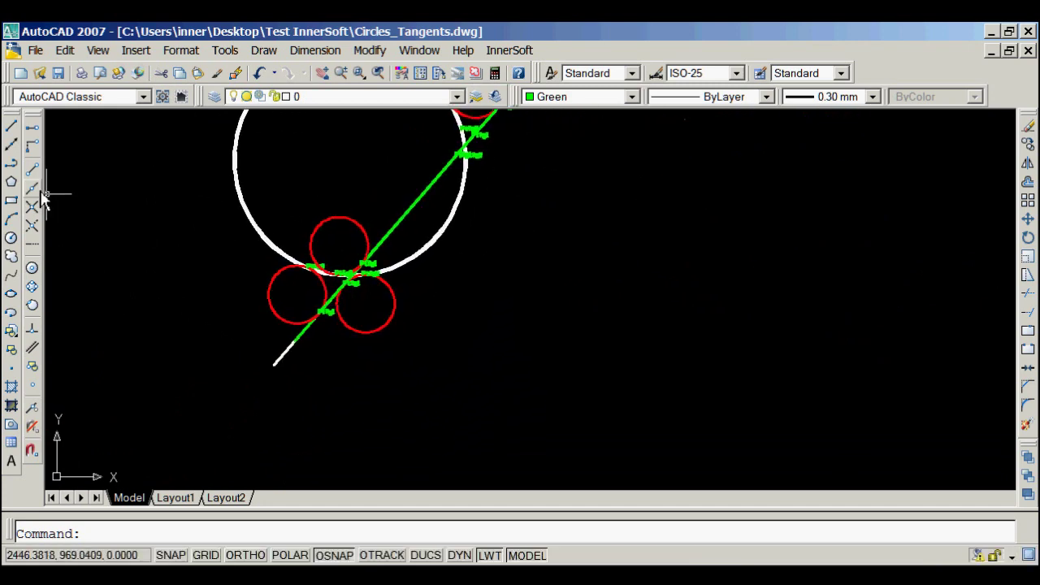
{"action": "left_click", "coordinate": [11, 168]}
{"action": "scroll", "coordinate": [409, 394], "scroll_direction": "up", "scroll_amount": 3}
{"action": "mouse_move", "coordinate": [314, 352]}
{"action": "middle_mouse_down"}
{"action": "mouse_move", "coordinate": [413, 458]}
{"action": "mouse_move", "coordinate": [420, 379]}
{"action": "mouse_move", "coordinate": [416, 434]}
{"action": "middle_mouse_up"}
{"action": "left_click", "coordinate": [378, 462]}
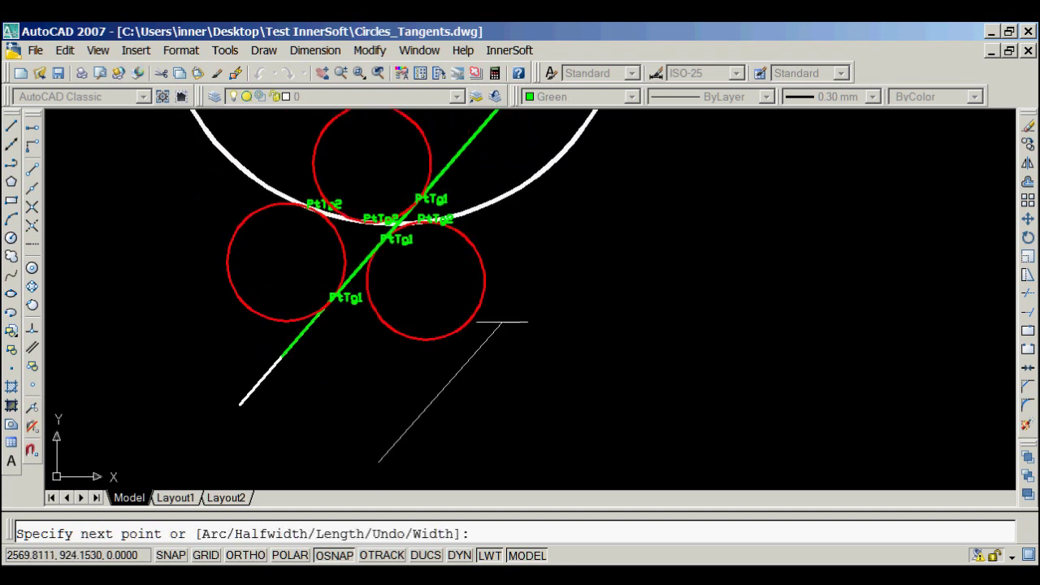
{"action": "left_click", "coordinate": [475, 312]}
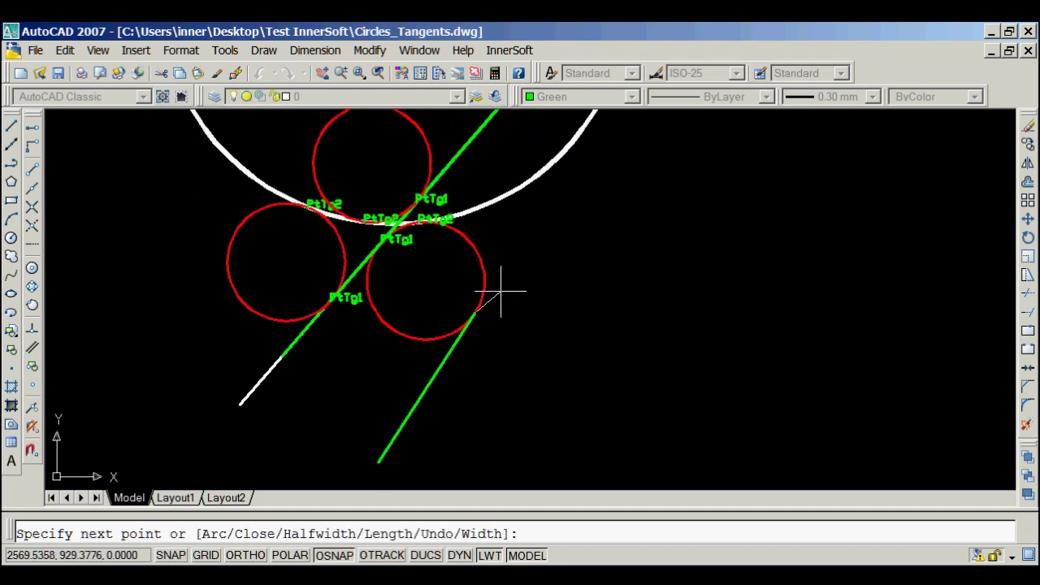
- Continue the polyline with arcs along the right red circle, the white circle between the PtTg2 points, and the left red circle's outer side
{"action": "type", "text": "a"}
{"action": "key", "text": "Return"}
{"action": "scroll", "coordinate": [501, 246], "scroll_direction": "up", "scroll_amount": 3}
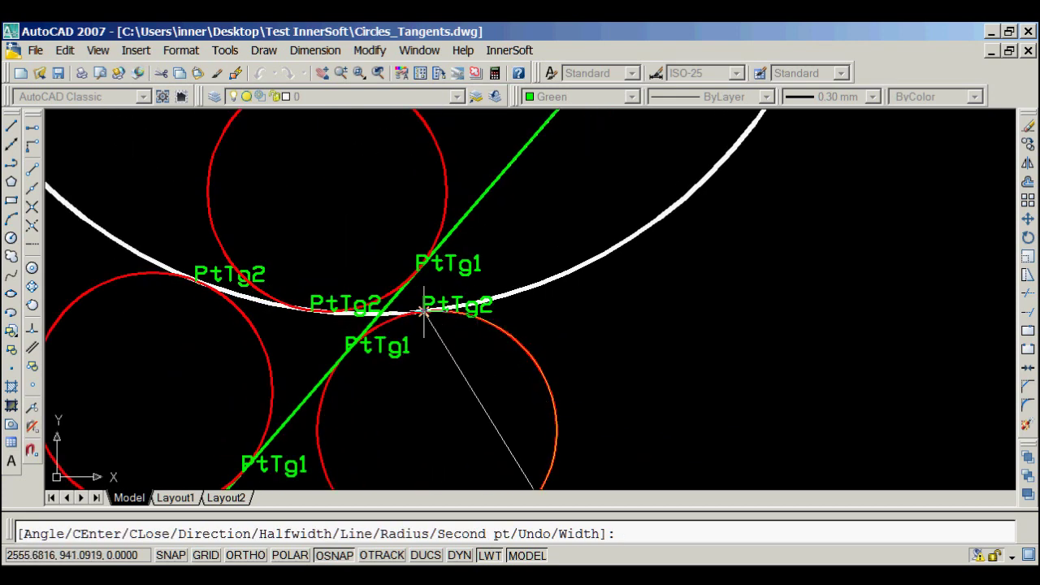
{"action": "middle_click_drag", "start_coordinate": [301, 317], "coordinate": [483, 336]}
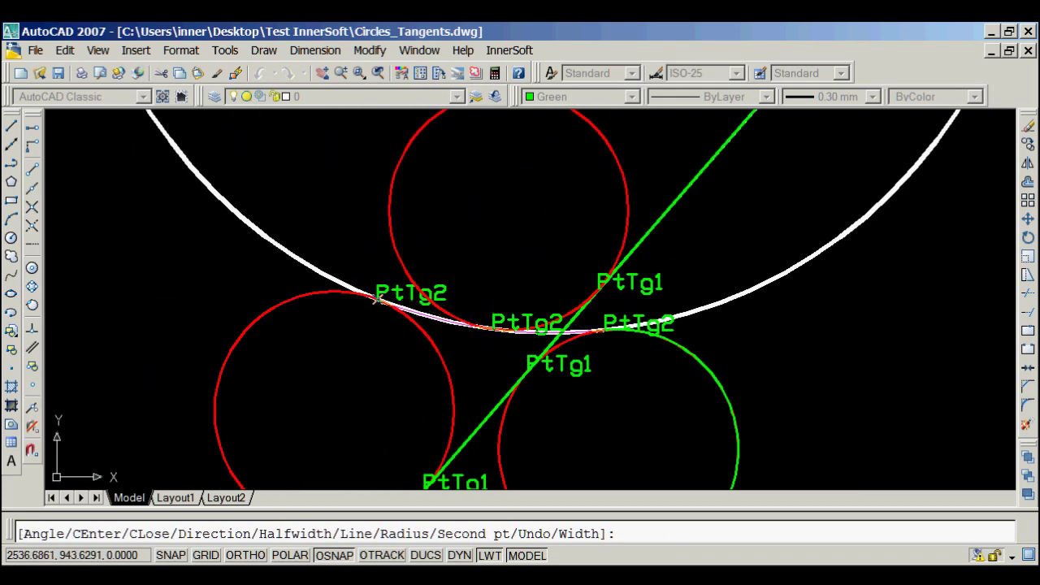
{"action": "middle_click_drag", "start_coordinate": [253, 323], "coordinate": [343, 195]}
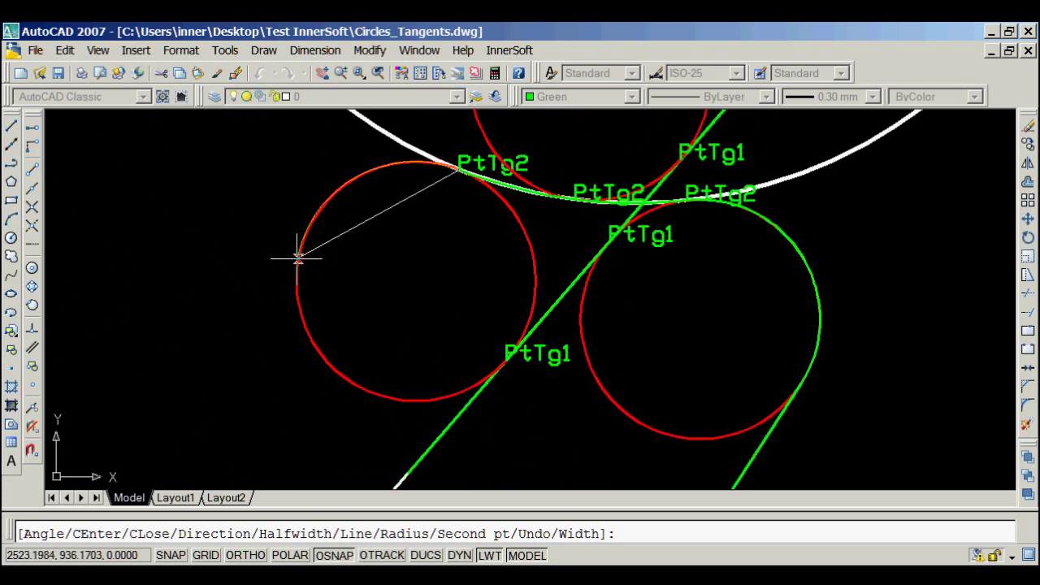
{"action": "left_click", "coordinate": [297, 260]}
- End the polyline with a straight, nearly horizontal segment running left from the left red circle
{"action": "type", "text": "L"}
{"action": "key", "text": "Return"}
{"action": "scroll", "coordinate": [297, 260], "scroll_direction": "down", "scroll_amount": 4}
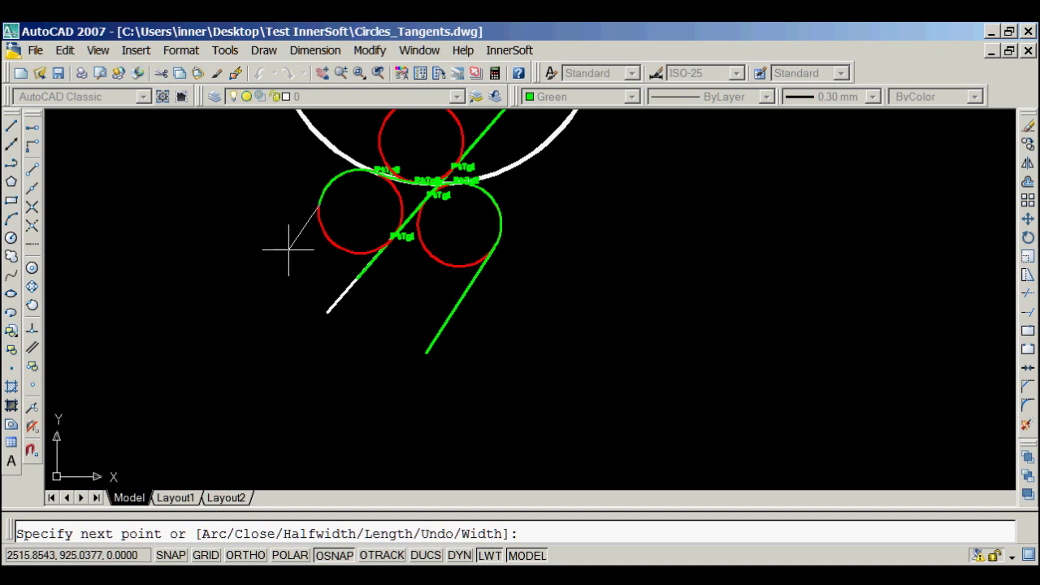
{"action": "left_click", "coordinate": [156, 206]}
{"action": "right_click", "coordinate": [233, 236]}
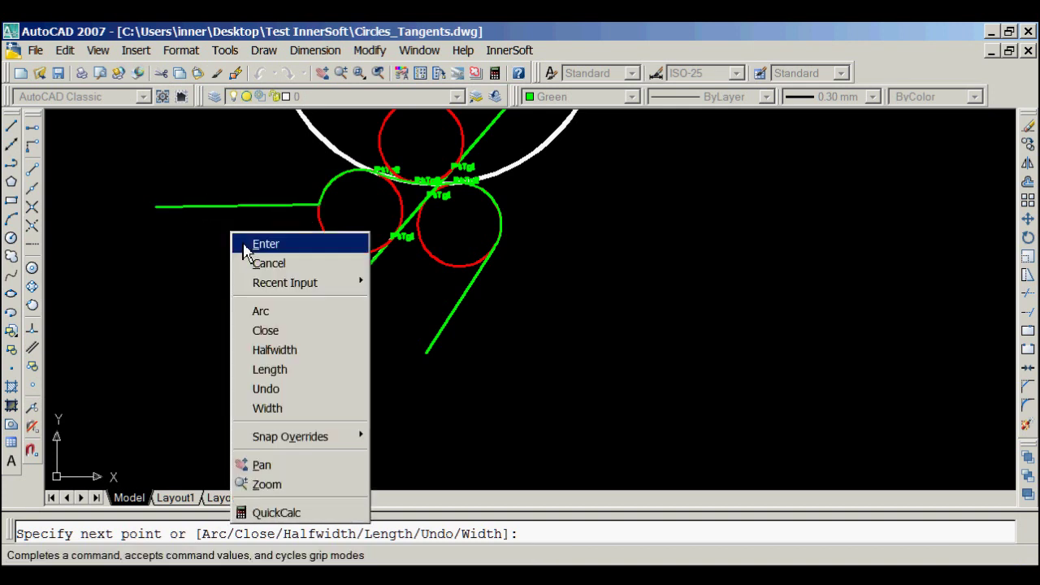
{"action": "left_click", "coordinate": [244, 242]}
- Finish the polyline and move it to the empty area right of the circles
{"action": "scroll", "coordinate": [358, 354], "scroll_direction": "up", "scroll_amount": 2}
{"action": "left_click", "coordinate": [1029, 220]}
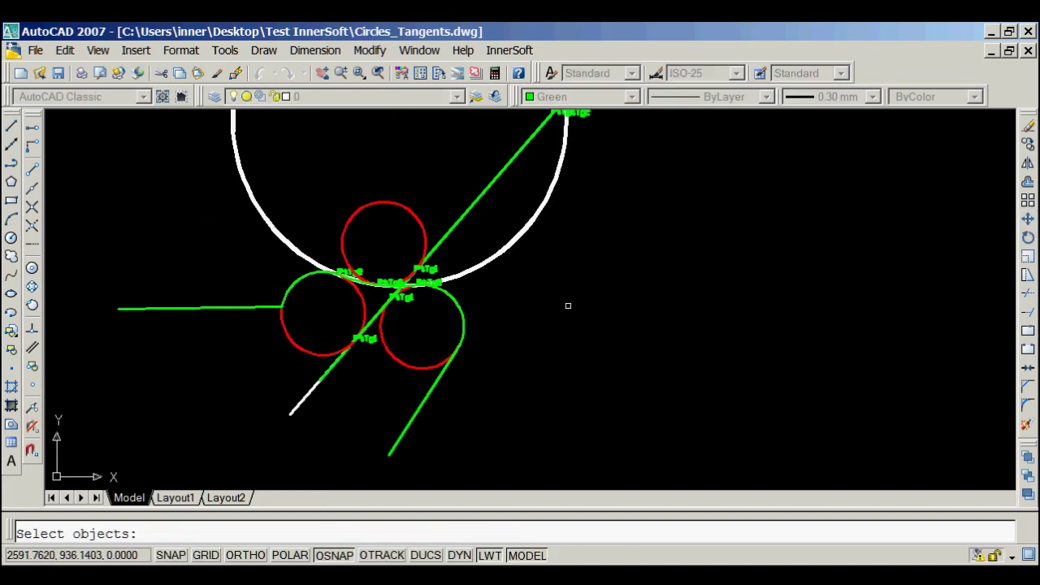
{"action": "left_click", "coordinate": [439, 387]}
{"action": "key", "text": "Return"}
{"action": "left_click", "coordinate": [453, 360]}
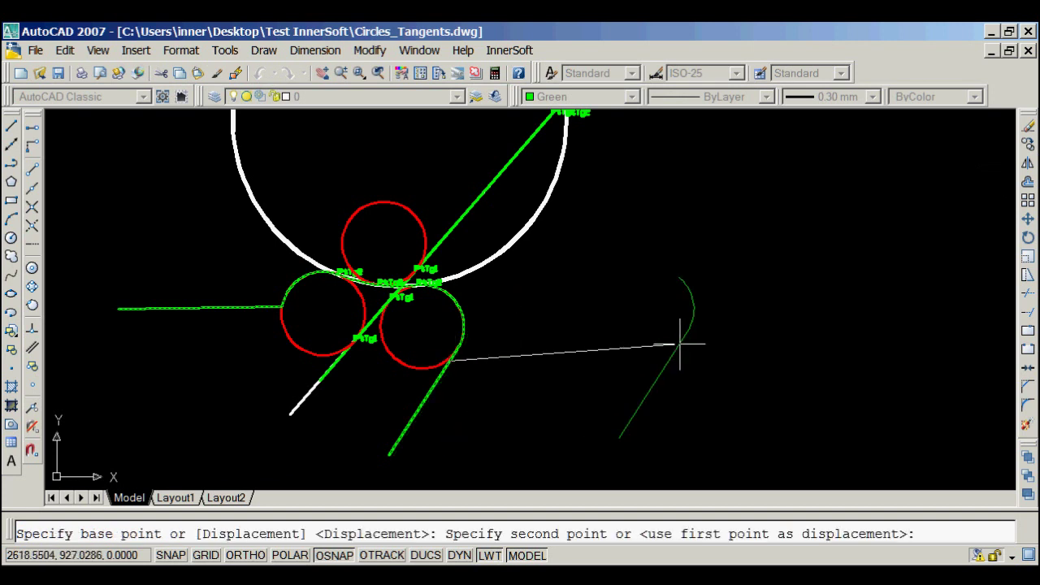
{"action": "middle_click_drag", "start_coordinate": [679, 352], "coordinate": [522, 350]}
{"action": "left_click", "coordinate": [719, 353]}
{"action": "scroll", "coordinate": [680, 290], "scroll_direction": "up", "scroll_amount": 2}
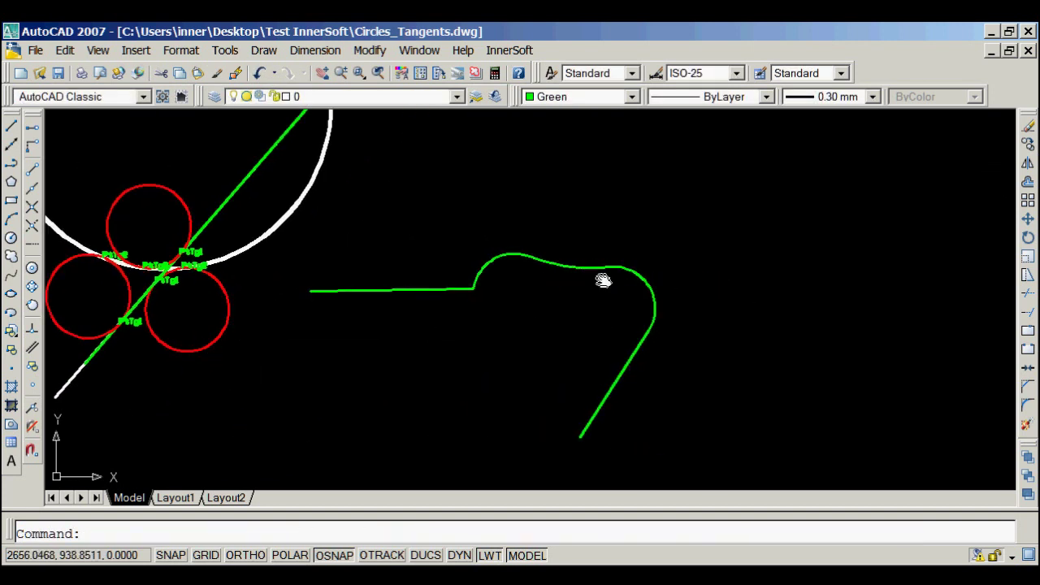
- Add a radius dimension to the right arc of the moved polyline, placing its text inside the curve
{"action": "middle_click_drag", "start_coordinate": [597, 264], "coordinate": [559, 279]}
{"action": "left_click", "coordinate": [304, 51]}
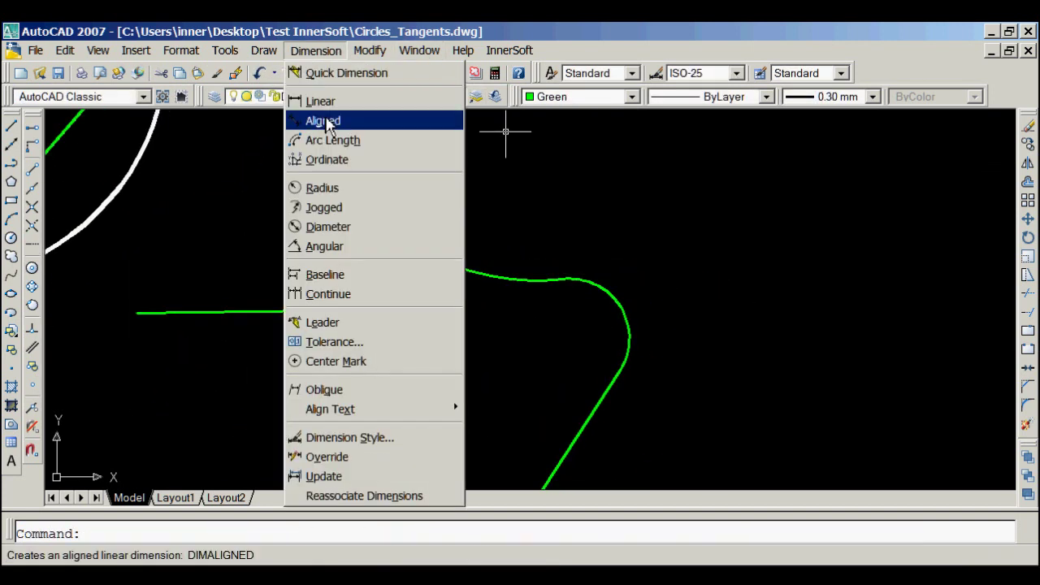
{"action": "left_click", "coordinate": [333, 190]}
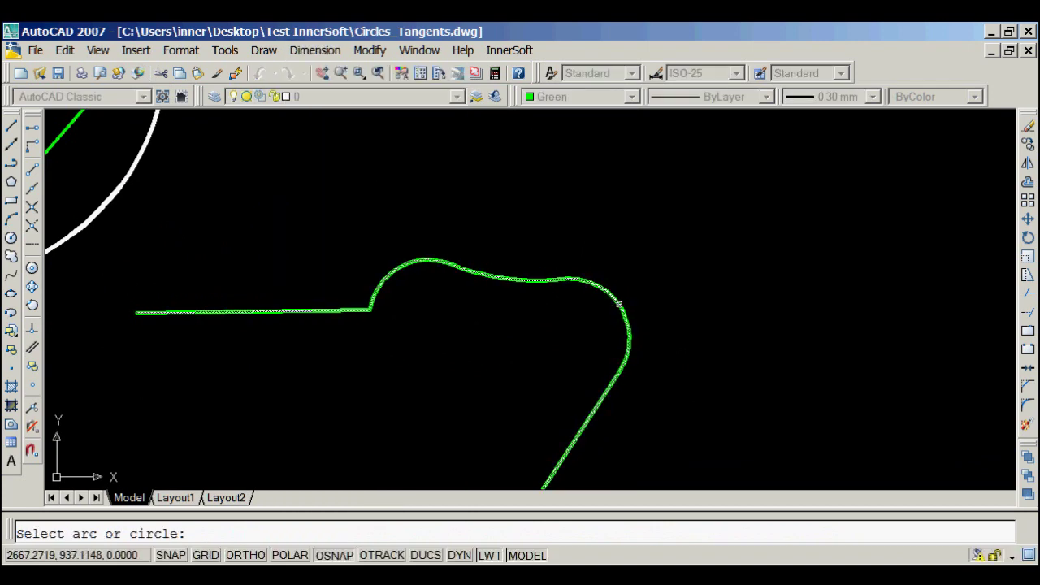
{"action": "left_click", "coordinate": [619, 304]}
{"action": "left_click", "coordinate": [520, 358]}
- Add a radius dimension to the shallow middle arc of the moved polyline, placing its text above the curve
{"action": "right_click", "coordinate": [505, 221]}
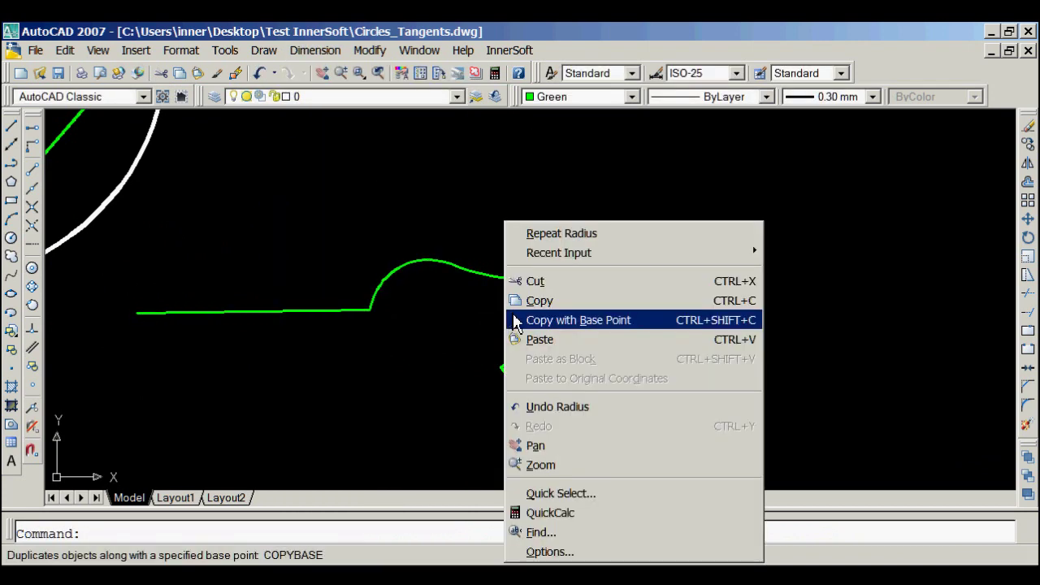
{"action": "left_click", "coordinate": [546, 236]}
{"action": "left_click", "coordinate": [523, 273]}
{"action": "left_click", "coordinate": [546, 161]}
- Add a radius dimension to the left arc of the moved polyline, placing its text below the curve
{"action": "right_click", "coordinate": [473, 196]}
{"action": "left_click", "coordinate": [491, 186]}
{"action": "left_click", "coordinate": [398, 270]}
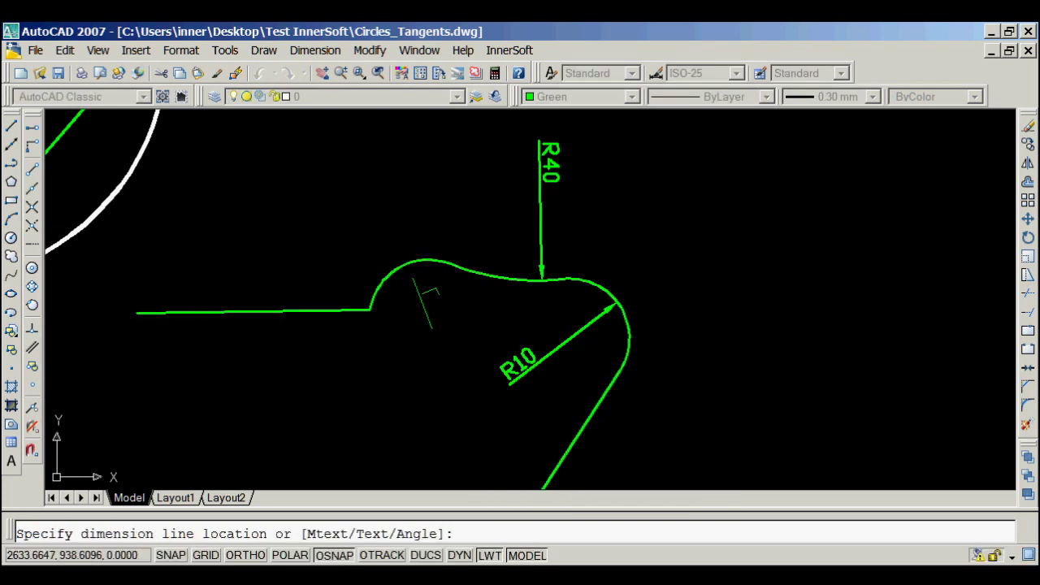
{"action": "left_click", "coordinate": [432, 365]}
{"action": "scroll", "coordinate": [417, 291], "scroll_direction": "down", "scroll_amount": 3}
{"action": "scroll", "coordinate": [395, 331], "scroll_direction": "up", "scroll_amount": 5}
{"action": "scroll", "coordinate": [409, 266], "scroll_direction": "down", "scroll_amount": 3}
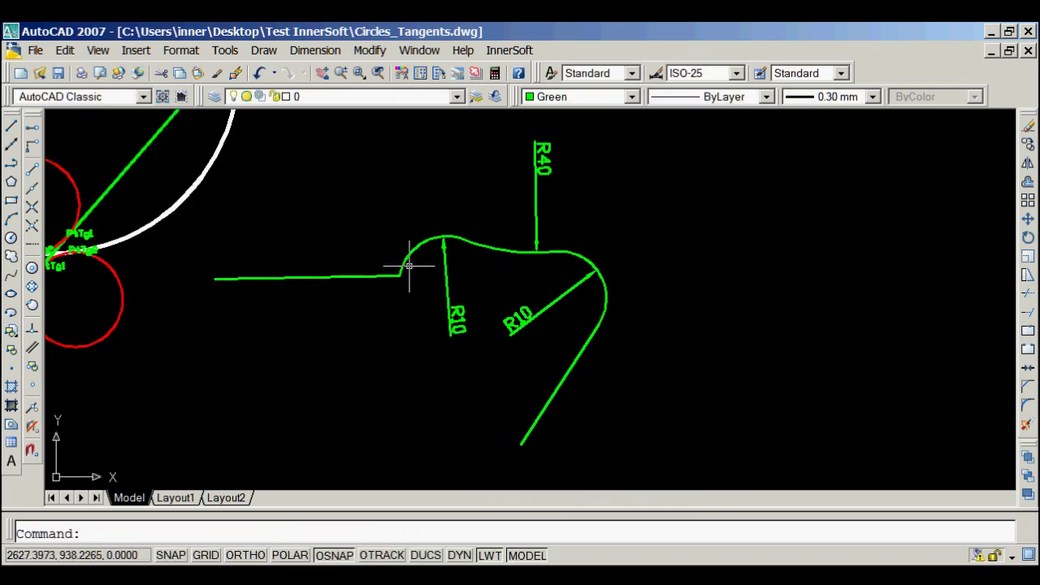
- Close the Geometric Tools dialog
{"action": "middle_click_drag", "start_coordinate": [409, 266], "coordinate": [697, 372]}
{"action": "scroll", "coordinate": [557, 315], "scroll_direction": "down", "scroll_amount": 2}
{"action": "middle_click_drag", "start_coordinate": [557, 315], "coordinate": [428, 385]}
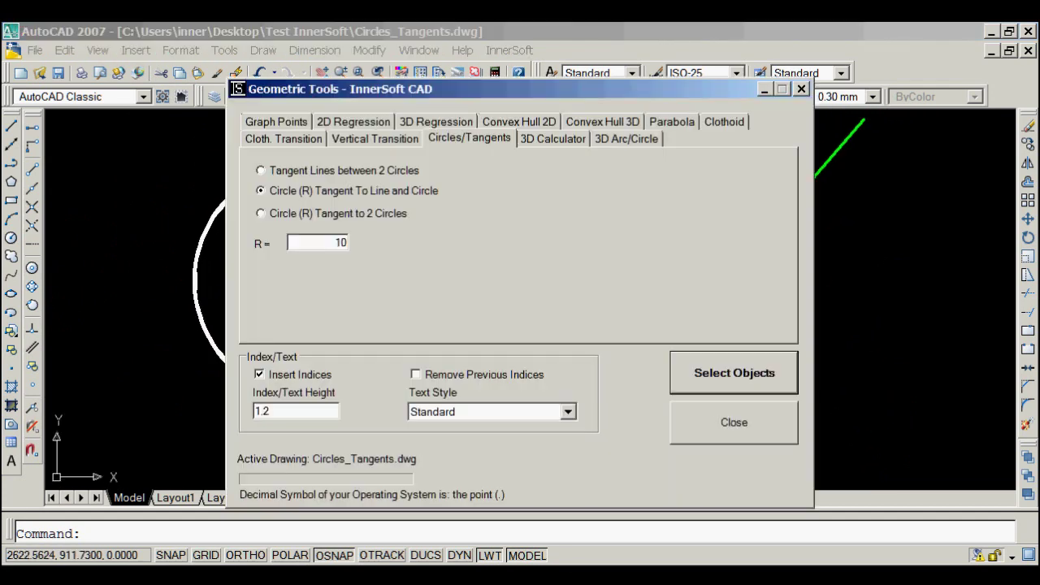
{"action": "left_click", "coordinate": [723, 436]}
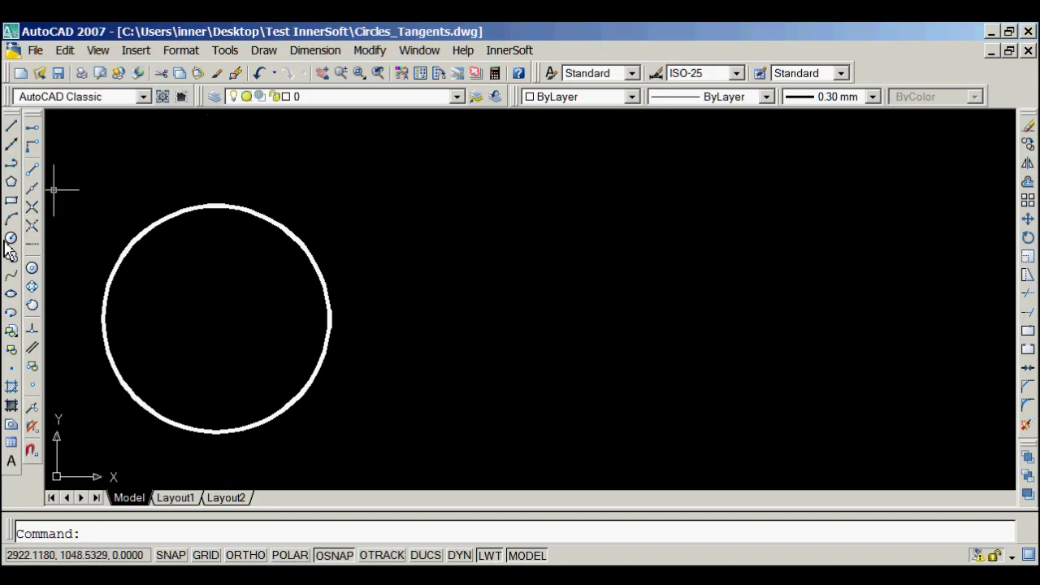
- Draw a larger circle to the right of the existing thick white circle, leaving a gap between them
{"action": "left_click", "coordinate": [10, 239]}
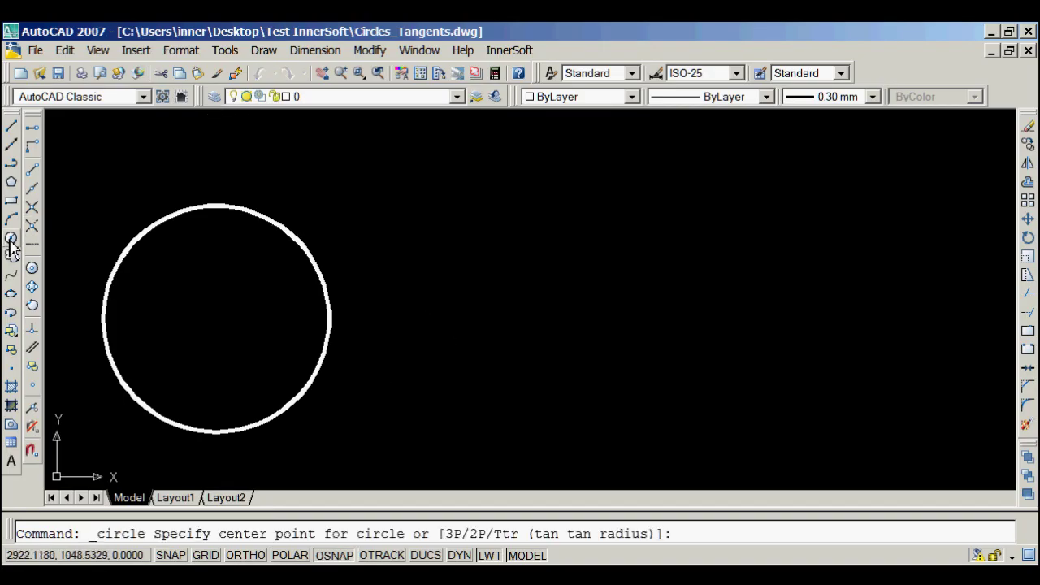
{"action": "left_click", "coordinate": [557, 261]}
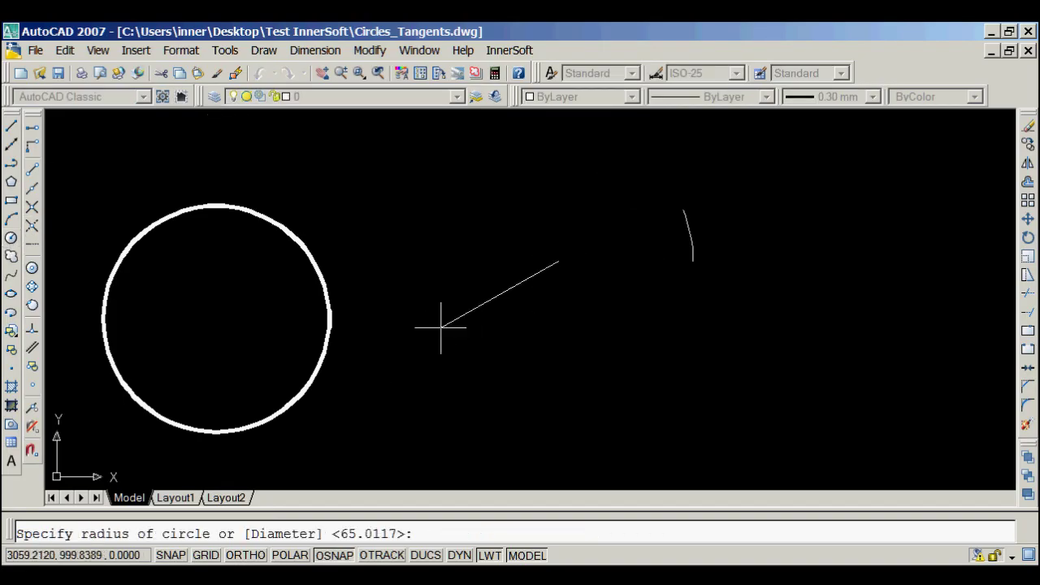
{"action": "left_click", "coordinate": [401, 339]}
{"action": "scroll", "coordinate": [405, 312], "scroll_direction": "down", "scroll_amount": 2}
{"action": "middle_click_drag", "start_coordinate": [386, 326], "coordinate": [350, 339]}
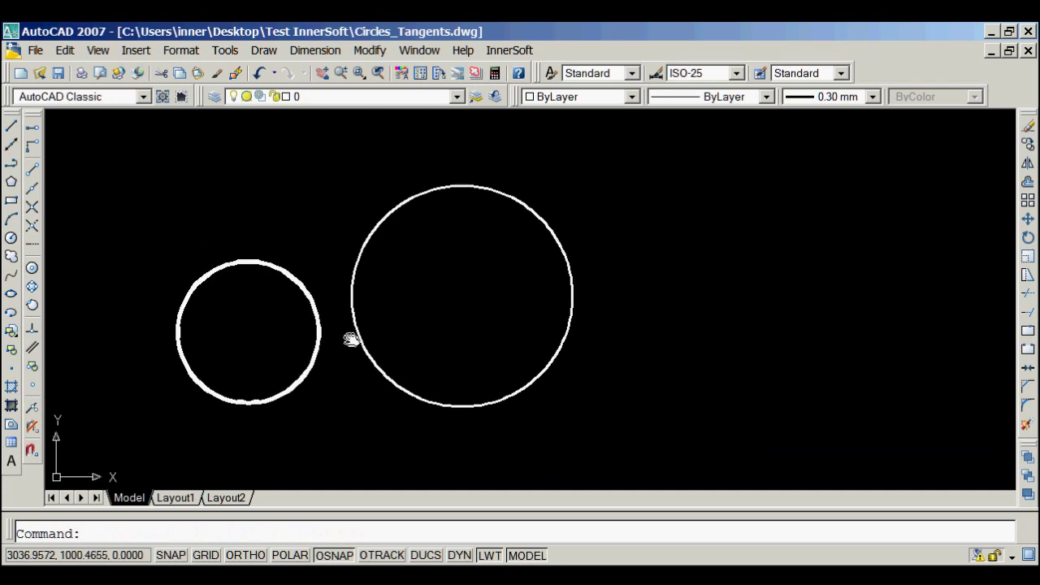
- Create the circles of radius 20 tangent to both white circles with the InnerSoft Geometric Tools
{"action": "left_click", "coordinate": [511, 49]}
{"action": "mouse_move", "coordinate": [586, 232]}
{"action": "left_click", "coordinate": [648, 231]}
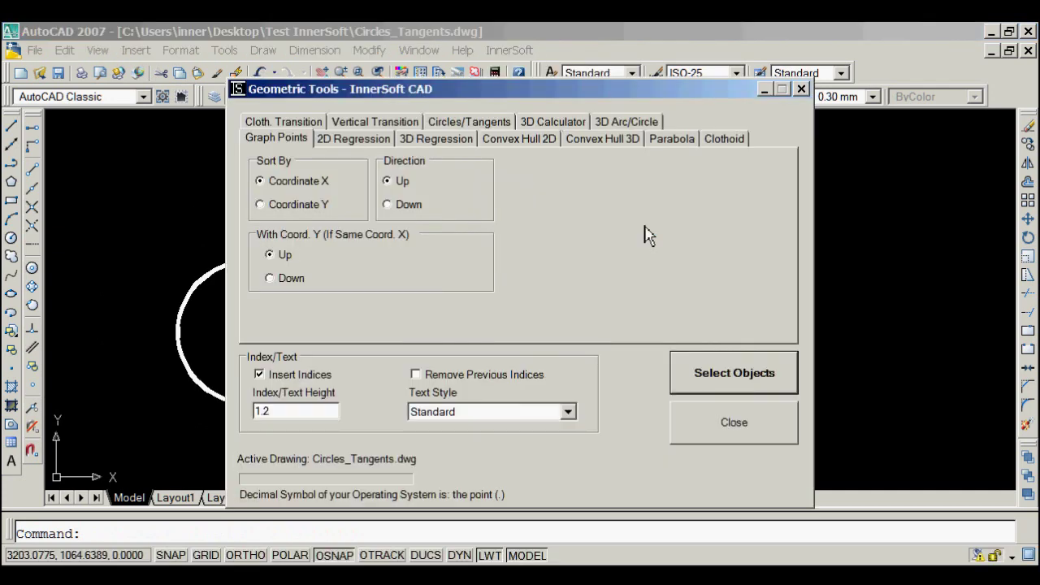
{"action": "left_click", "coordinate": [468, 122]}
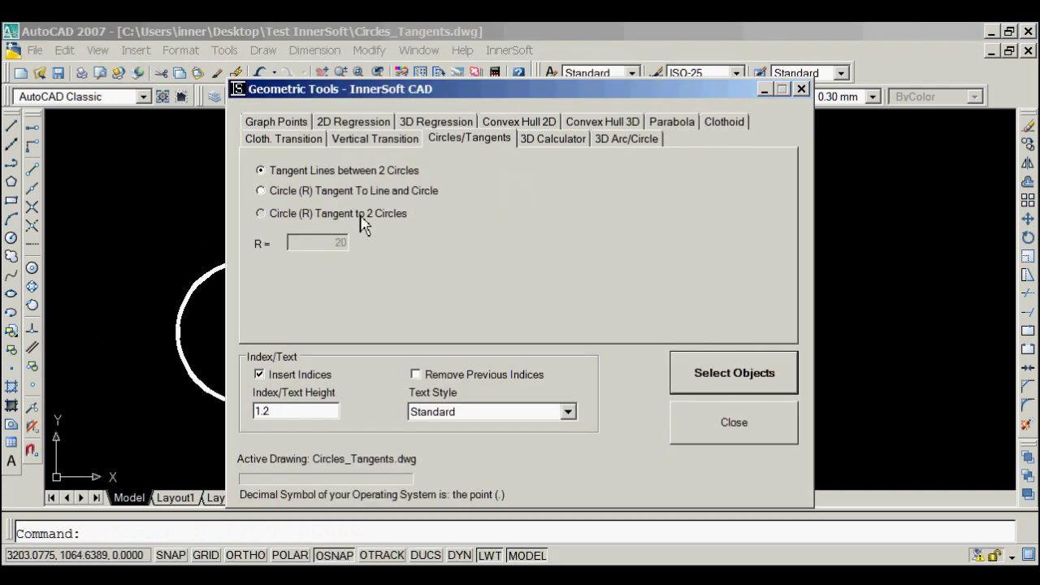
{"action": "left_click", "coordinate": [696, 386]}
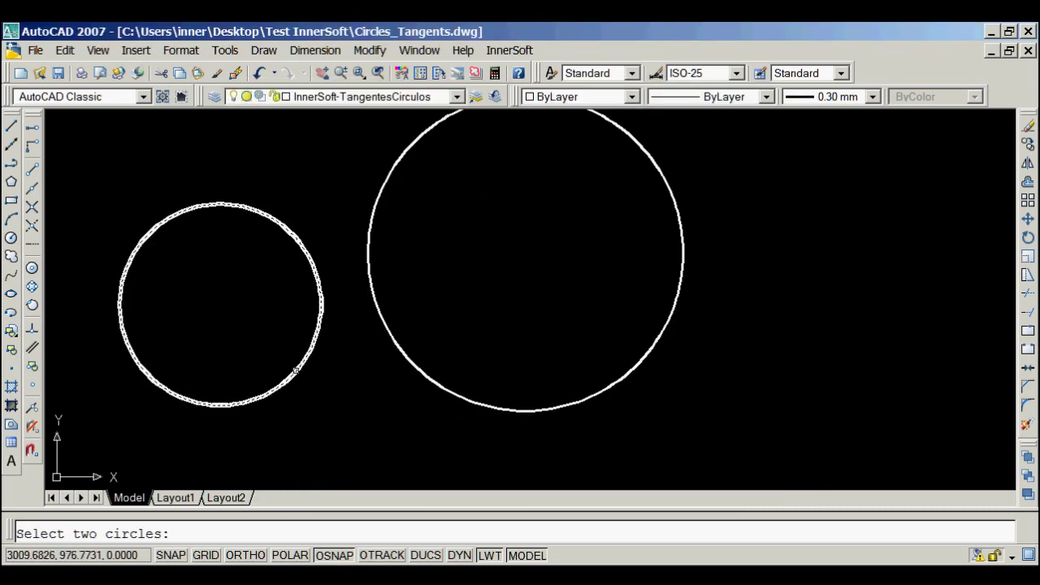
{"action": "left_click", "coordinate": [407, 366]}
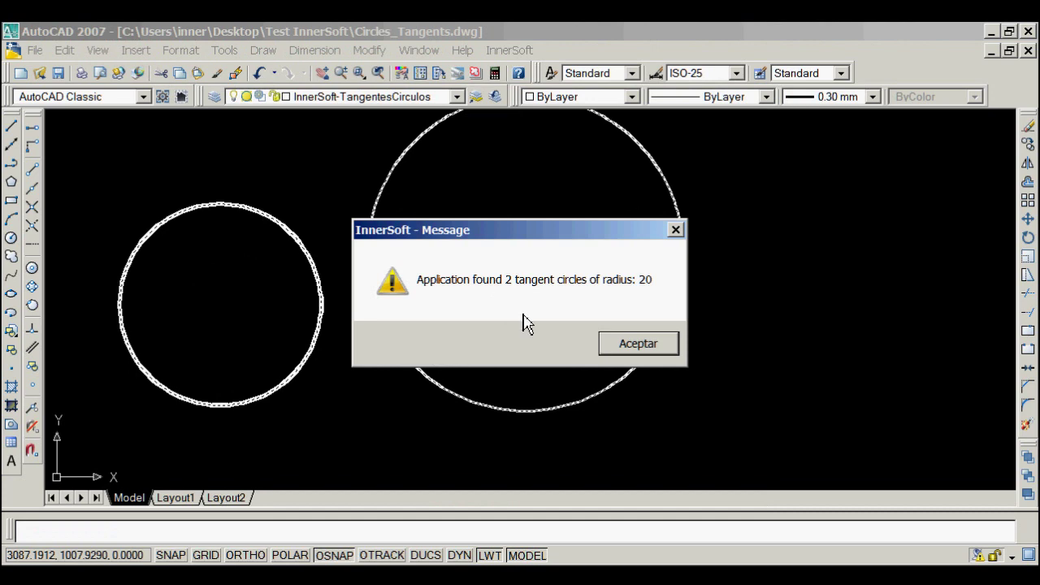
{"action": "left_click", "coordinate": [638, 343]}
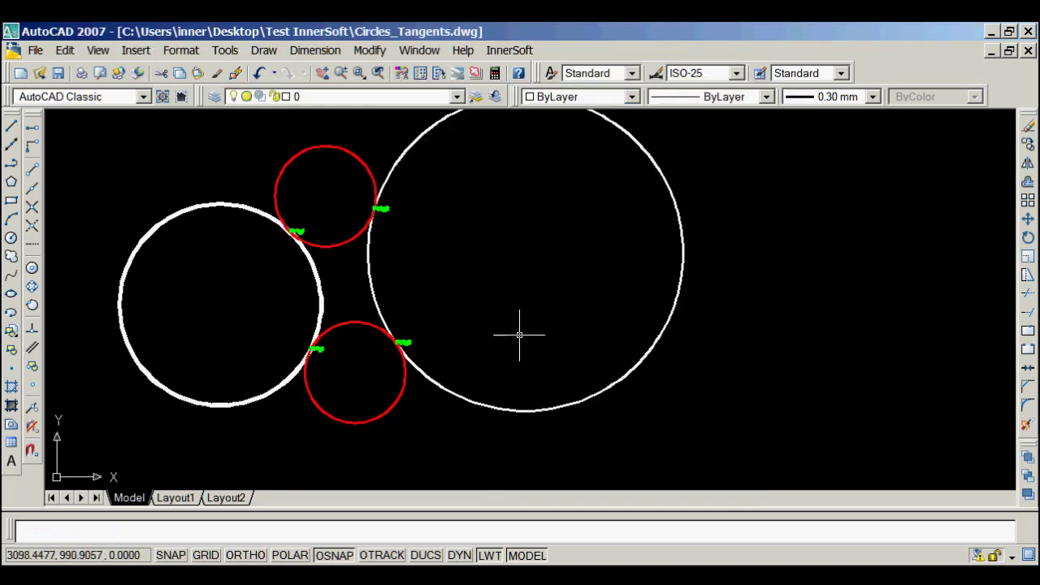
- Erase both red radius 20 tangent circles together with their tangent points and labels
{"action": "scroll", "coordinate": [393, 348], "scroll_direction": "up", "scroll_amount": 2}
{"action": "mouse_move", "coordinate": [392, 349]}
{"action": "middle_mouse_down"}
{"action": "mouse_move", "coordinate": [511, 381]}
{"action": "mouse_move", "coordinate": [461, 366]}
{"action": "middle_mouse_up"}
{"action": "scroll", "coordinate": [508, 377], "scroll_direction": "down", "scroll_amount": 1}
{"action": "left_click", "coordinate": [432, 240]}
{"action": "left_click", "coordinate": [407, 235]}
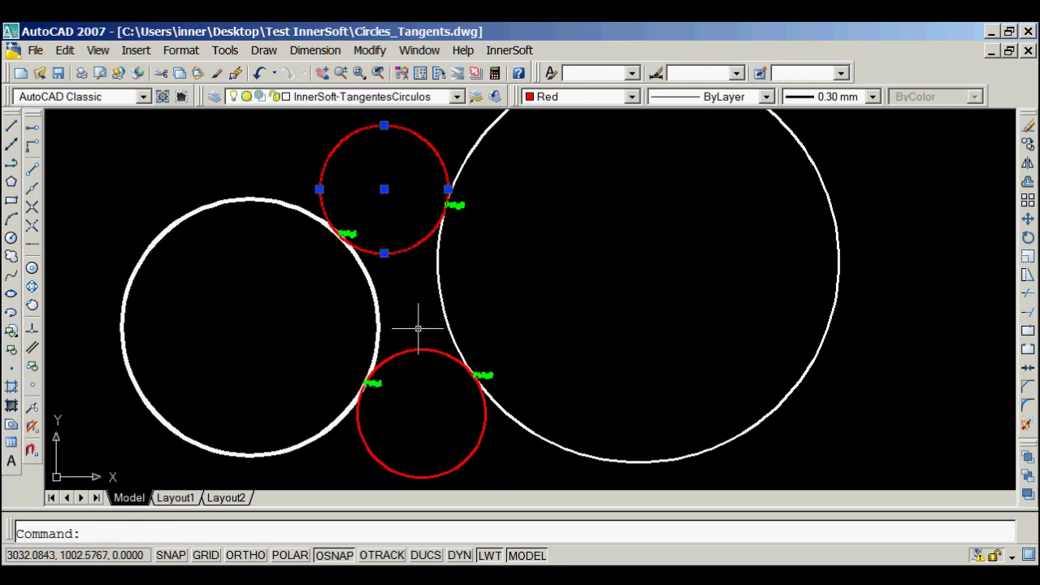
{"action": "left_click", "coordinate": [325, 337]}
{"action": "left_click", "coordinate": [534, 392]}
{"action": "scroll", "coordinate": [483, 300], "scroll_direction": "down", "scroll_amount": 2}
{"action": "middle_click_drag", "start_coordinate": [406, 254], "coordinate": [384, 314]}
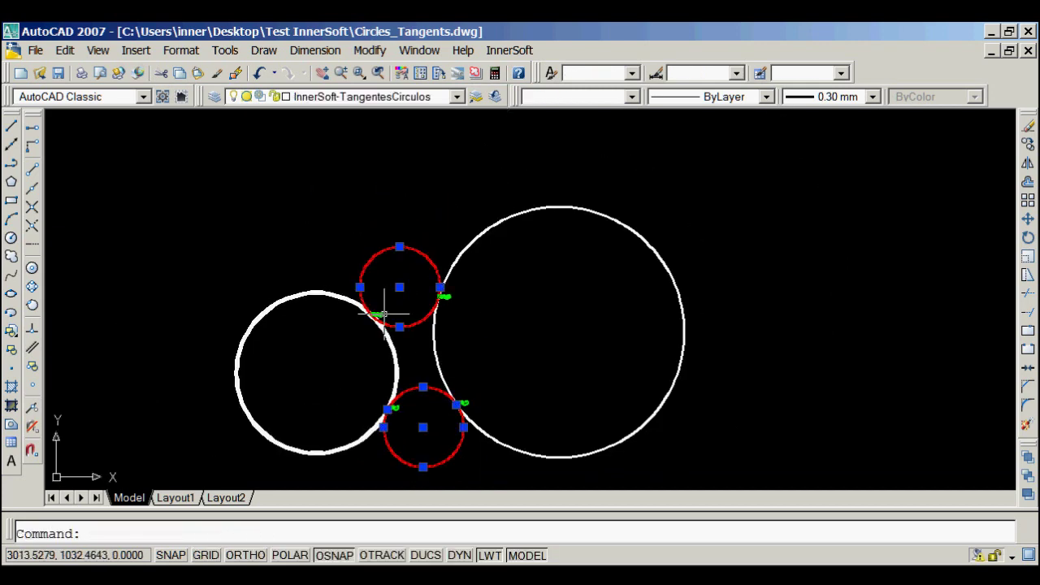
{"action": "left_click", "coordinate": [334, 276]}
{"action": "left_click", "coordinate": [522, 336]}
{"action": "right_click", "coordinate": [524, 336]}
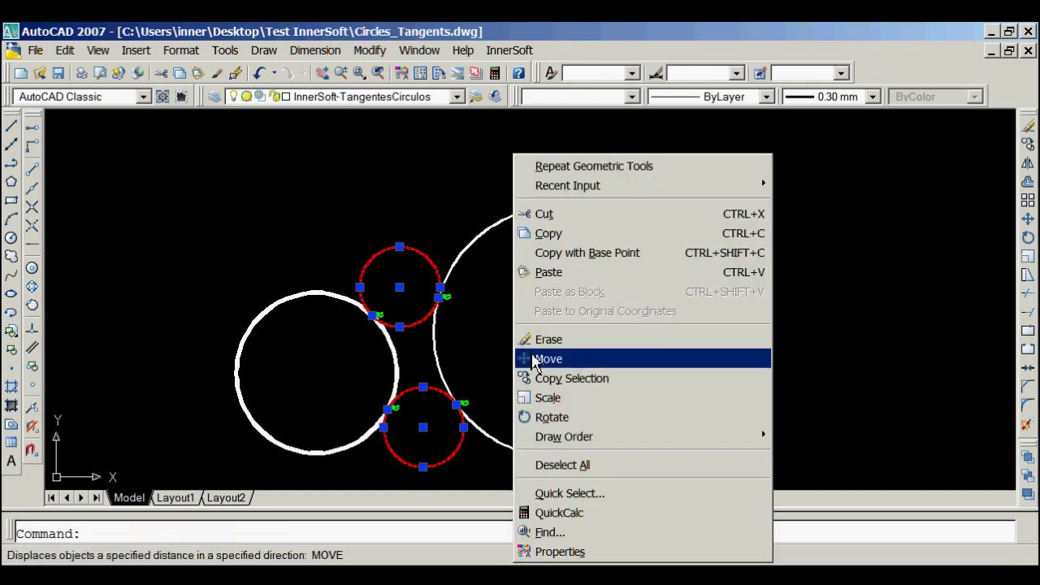
{"action": "left_click", "coordinate": [536, 339]}
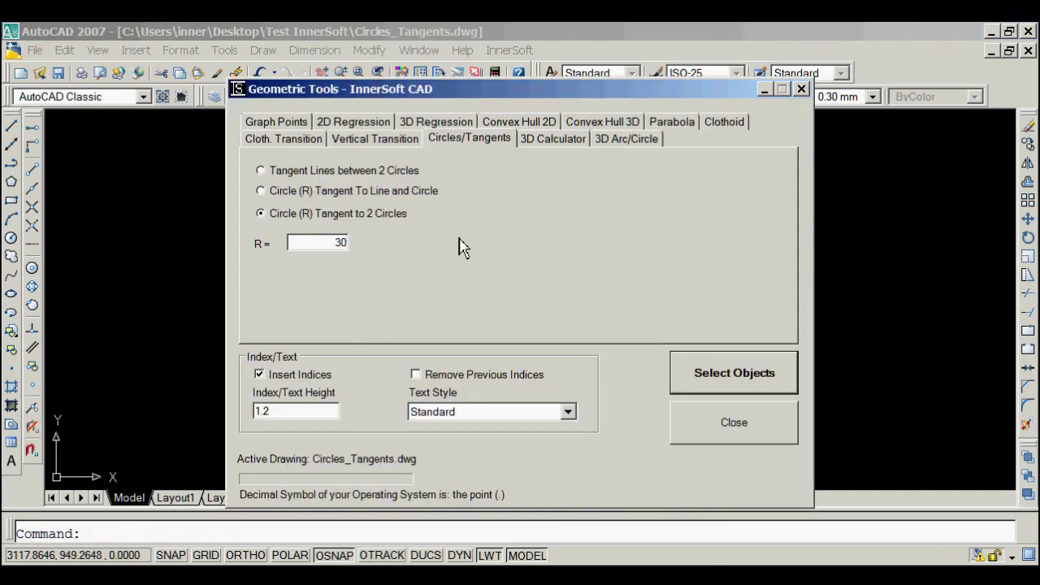
- Create the circles of radius 30 tangent to both white circles and close Geometric Tools
{"action": "left_click", "coordinate": [718, 374]}
{"action": "middle_click_drag", "start_coordinate": [311, 380], "coordinate": [304, 327]}
{"action": "left_click", "coordinate": [298, 322]}
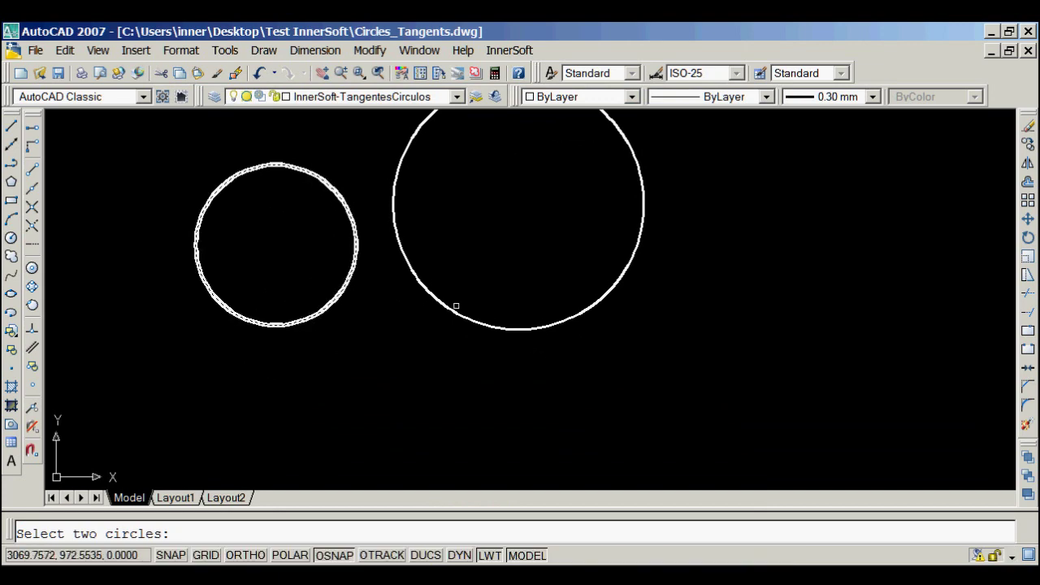
{"action": "left_click", "coordinate": [453, 311]}
{"action": "left_click", "coordinate": [630, 351]}
{"action": "left_click", "coordinate": [730, 419]}
- Set the current object color to Green
{"action": "scroll", "coordinate": [279, 258], "scroll_direction": "up", "scroll_amount": 2}
{"action": "middle_click_drag", "start_coordinate": [306, 286], "coordinate": [382, 296]}
{"action": "scroll", "coordinate": [464, 320], "scroll_direction": "up", "scroll_amount": 3}
{"action": "left_click", "coordinate": [569, 97]}
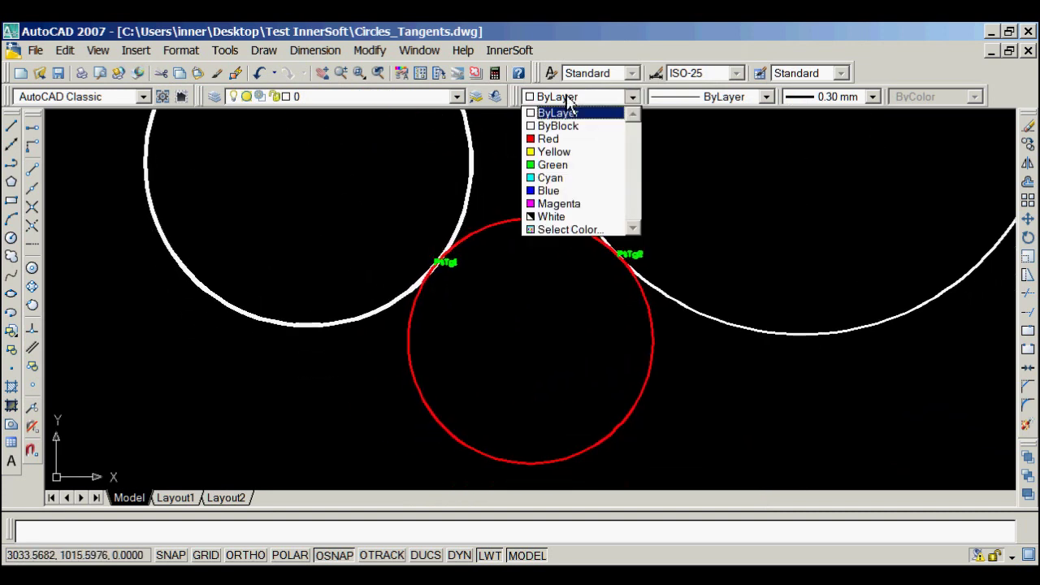
{"action": "left_click", "coordinate": [556, 166]}
- Start a polyline with a straight diagonal segment from the upper left to the lower-left side of the smaller white circle
{"action": "middle_click_drag", "start_coordinate": [449, 198], "coordinate": [472, 227]}
{"action": "left_click", "coordinate": [13, 167]}
{"action": "middle_click_drag", "start_coordinate": [205, 315], "coordinate": [347, 391]}
{"action": "left_click", "coordinate": [143, 181]}
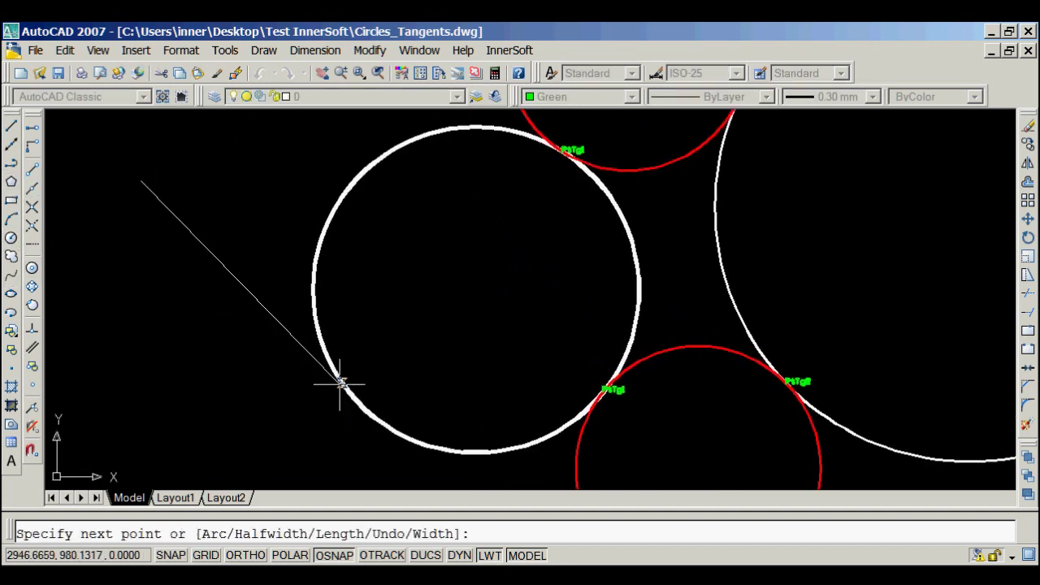
{"action": "left_click", "coordinate": [359, 402]}
- Continue the polyline with arcs along the smaller white circle to PtTg1, the lower red circle to PtTg2, and the larger circle's underside, ending it there
{"action": "middle_click_drag", "start_coordinate": [413, 341], "coordinate": [326, 273]}
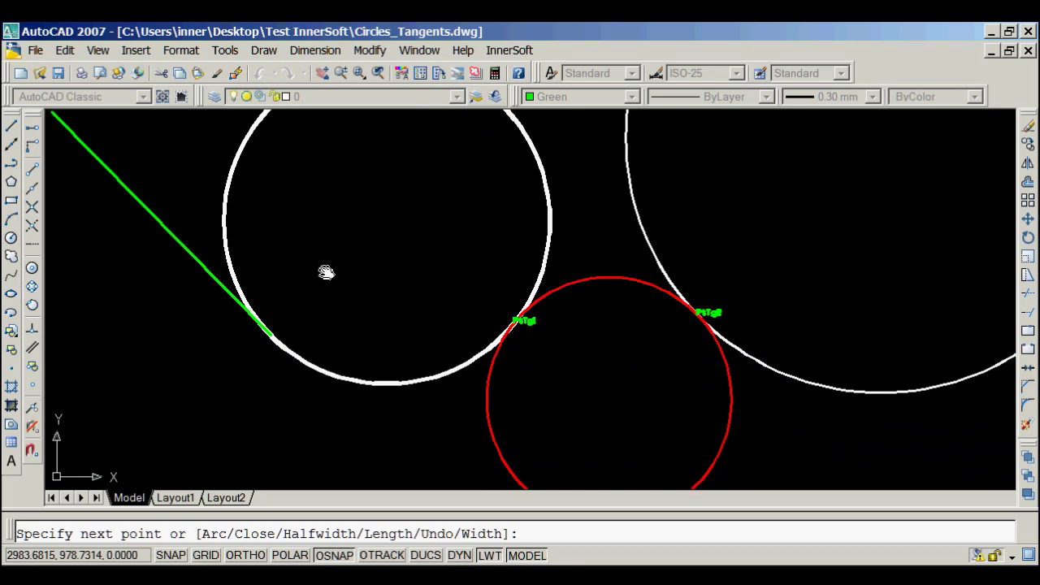
{"action": "type", "text": "a"}
{"action": "key", "text": "Return"}
{"action": "scroll", "coordinate": [512, 329], "scroll_direction": "up", "scroll_amount": 5}
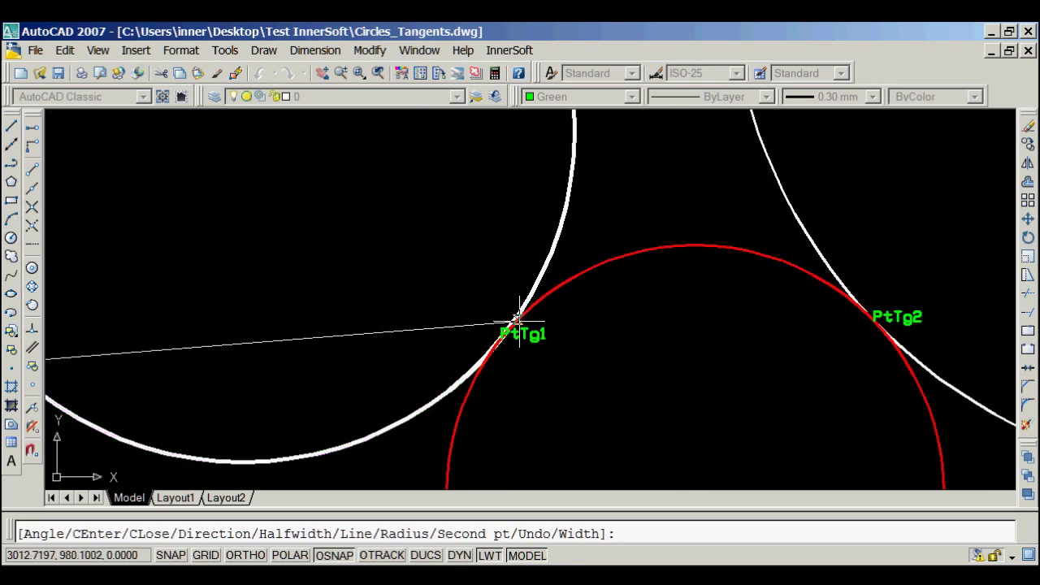
{"action": "scroll", "coordinate": [484, 272], "scroll_direction": "down", "scroll_amount": 4}
{"action": "scroll", "coordinate": [494, 251], "scroll_direction": "up", "scroll_amount": 6}
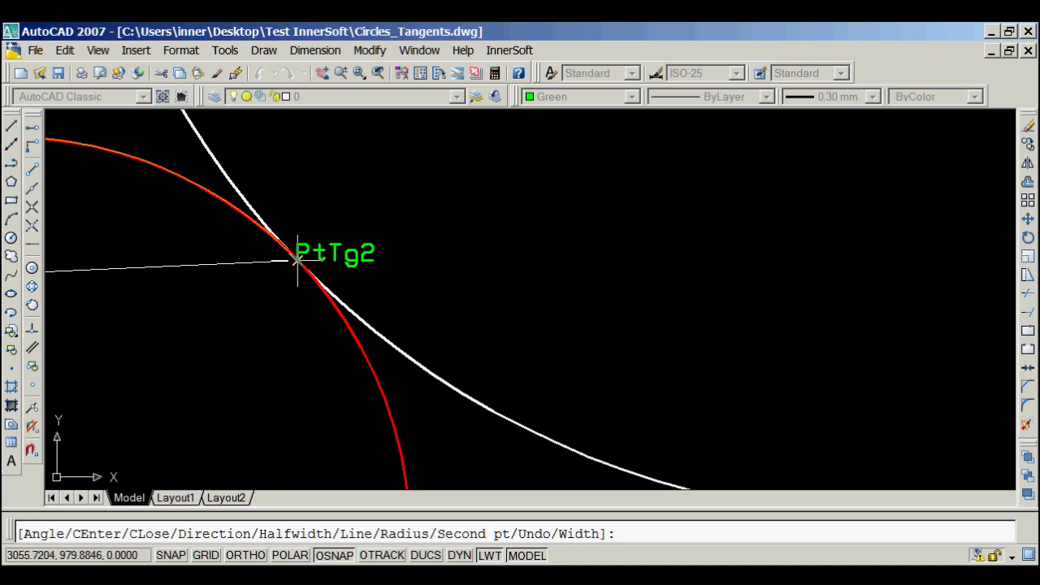
{"action": "scroll", "coordinate": [321, 274], "scroll_direction": "down", "scroll_amount": 5}
{"action": "middle_click_drag", "start_coordinate": [556, 348], "coordinate": [387, 349]}
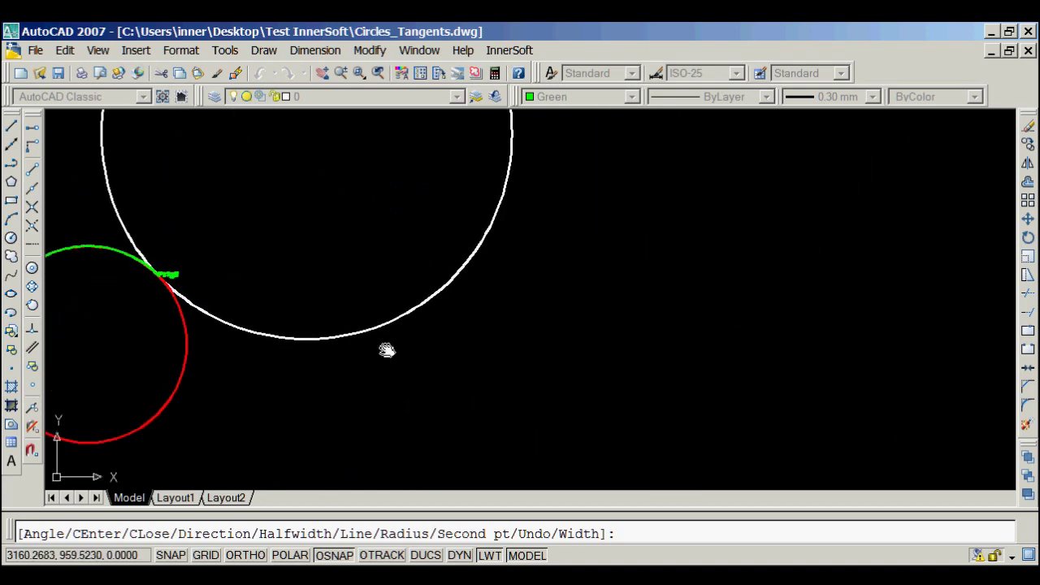
{"action": "right_click", "coordinate": [450, 278]}
{"action": "left_click", "coordinate": [476, 210]}
{"action": "scroll", "coordinate": [323, 326], "scroll_direction": "down", "scroll_amount": 4}
{"action": "scroll", "coordinate": [279, 365], "scroll_direction": "up", "scroll_amount": 6}
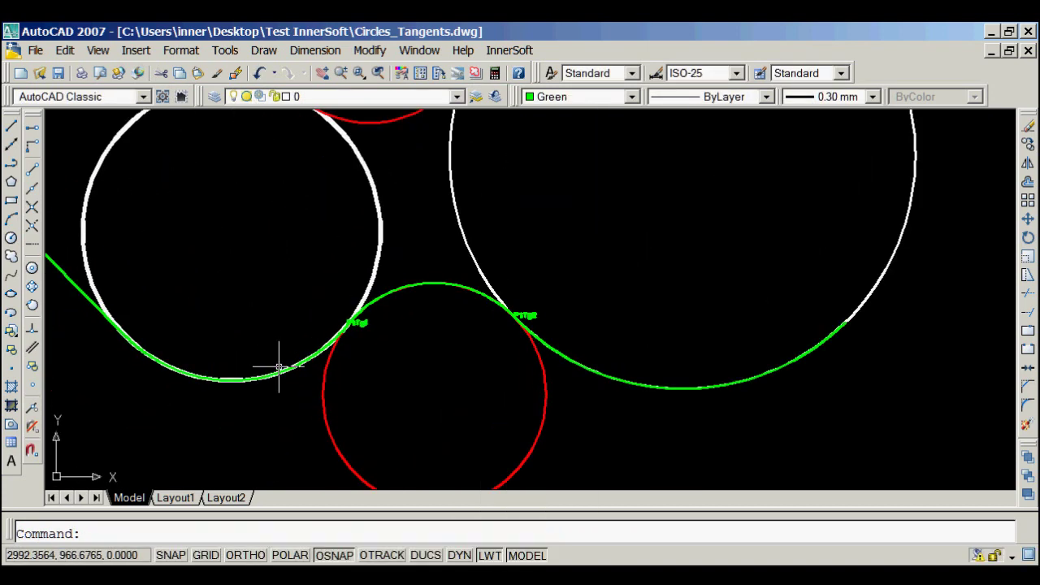
- Stretch the midpoint of the polyline's arc over the lower red circle down onto that circle
{"action": "left_click", "coordinate": [314, 343]}
{"action": "scroll", "coordinate": [622, 179], "scroll_direction": "up", "scroll_amount": 2}
{"action": "scroll", "coordinate": [404, 184], "scroll_direction": "up", "scroll_amount": 3}
{"action": "scroll", "coordinate": [396, 204], "scroll_direction": "up", "scroll_amount": 3}
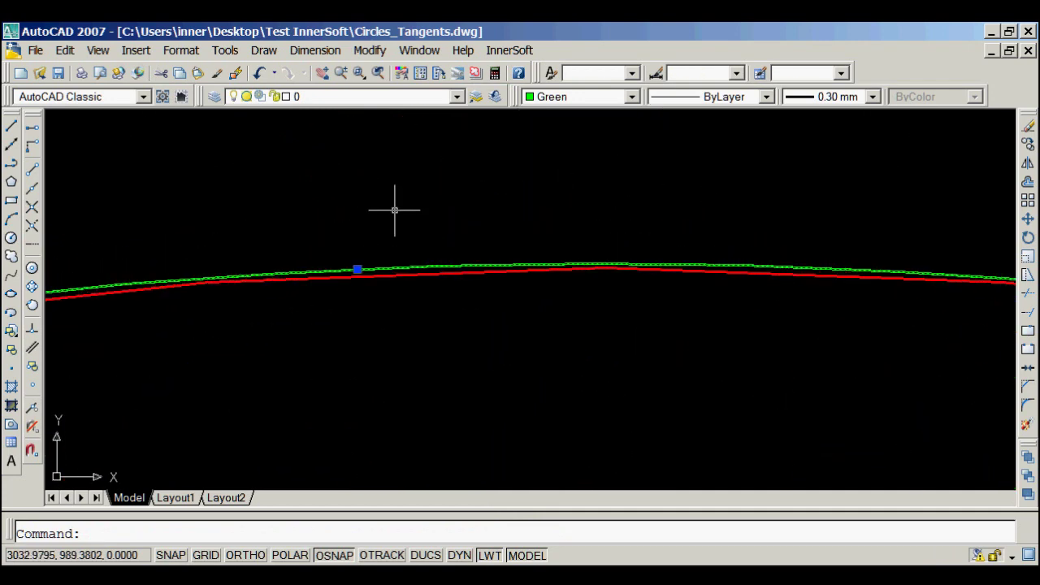
{"action": "left_click", "coordinate": [358, 269]}
{"action": "left_click", "coordinate": [358, 273]}
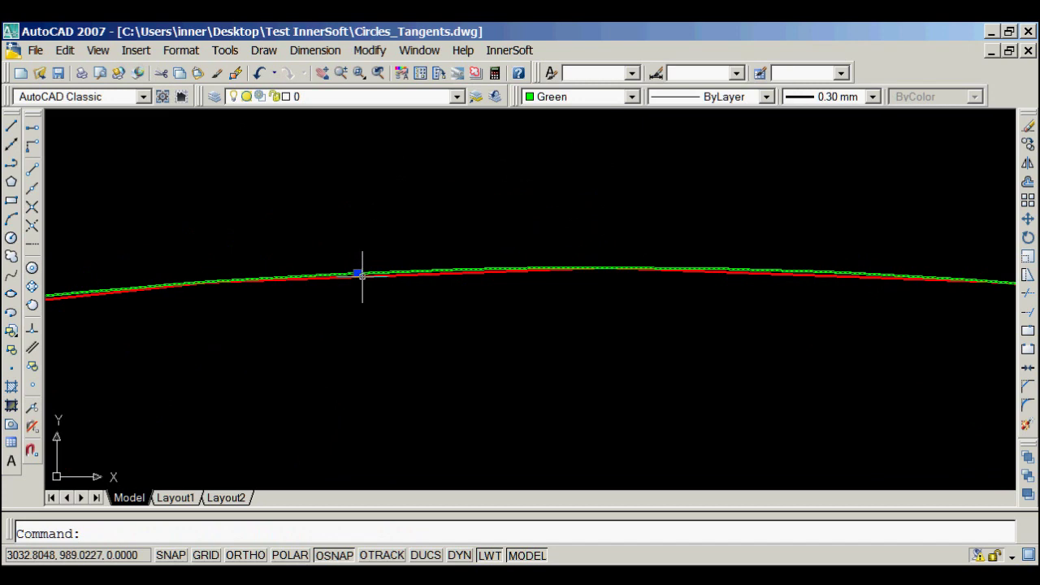
- Move the green polyline away from the circles into the empty area to their right
{"action": "scroll", "coordinate": [380, 219], "scroll_direction": "down", "scroll_amount": 4}
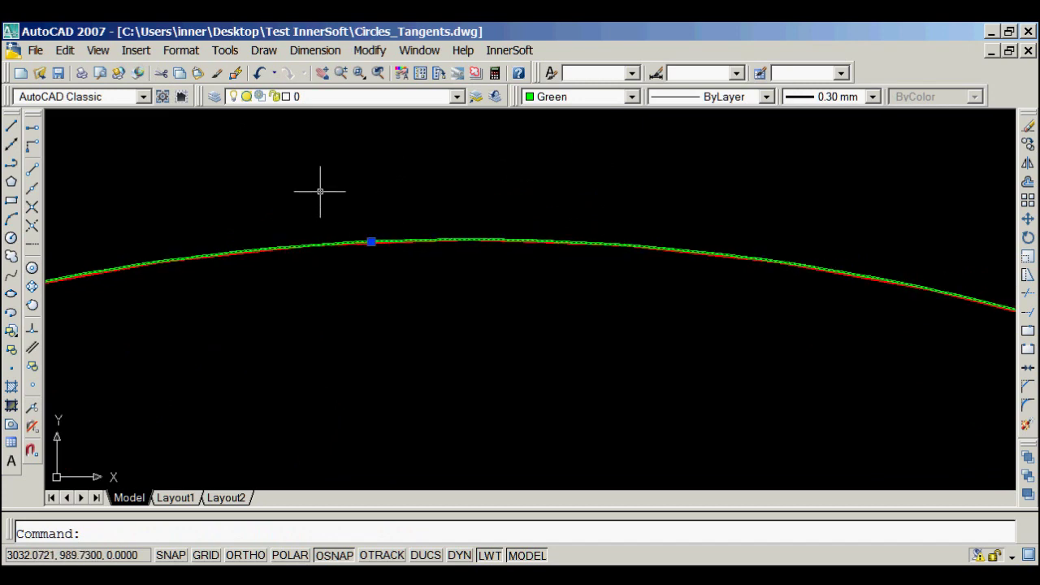
{"action": "scroll", "coordinate": [316, 187], "scroll_direction": "down", "scroll_amount": 5}
{"action": "middle_click_drag", "start_coordinate": [332, 213], "coordinate": [471, 290]}
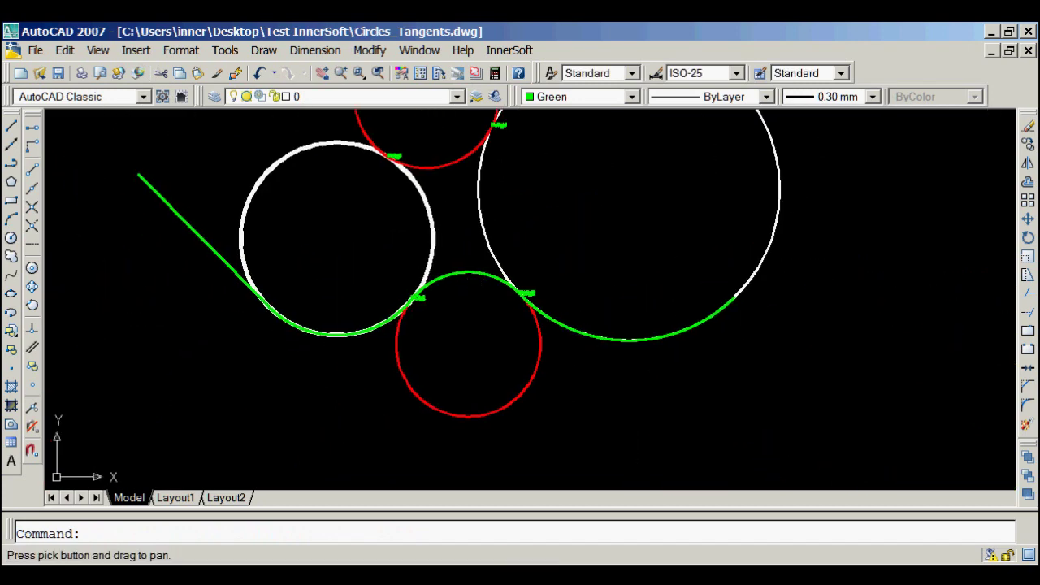
{"action": "left_click", "coordinate": [1028, 218]}
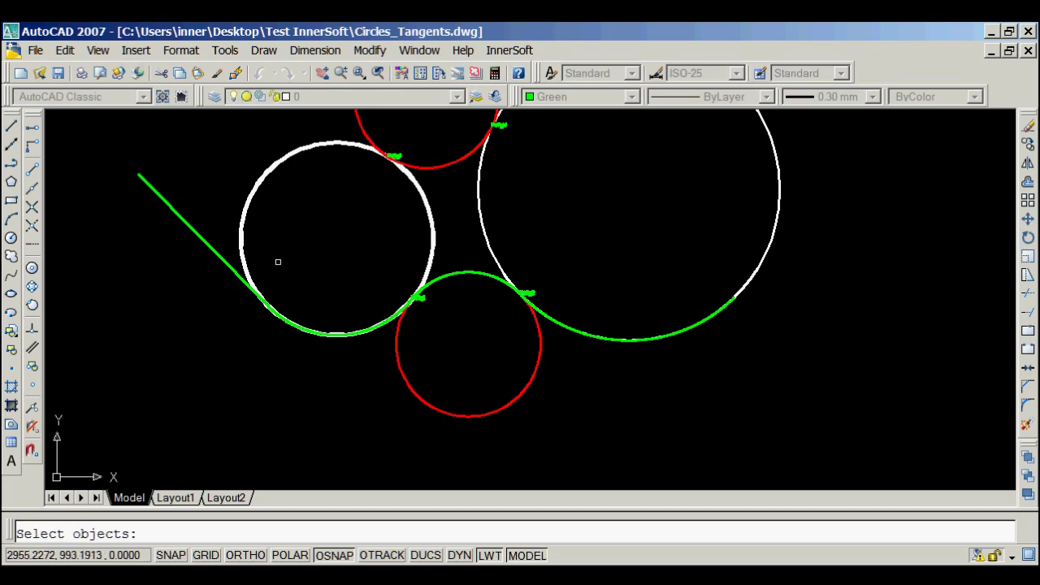
{"action": "left_click", "coordinate": [233, 269]}
{"action": "right_click", "coordinate": [299, 258]}
{"action": "left_click", "coordinate": [301, 269]}
{"action": "scroll", "coordinate": [472, 271], "scroll_direction": "down", "scroll_amount": 5}
{"action": "middle_click_drag", "start_coordinate": [666, 297], "coordinate": [460, 295]}
{"action": "scroll", "coordinate": [461, 295], "scroll_direction": "up", "scroll_amount": 2}
{"action": "left_click", "coordinate": [448, 256]}
{"action": "scroll", "coordinate": [494, 256], "scroll_direction": "up", "scroll_amount": 6}
{"action": "middle_click_drag", "start_coordinate": [496, 255], "coordinate": [404, 258]}
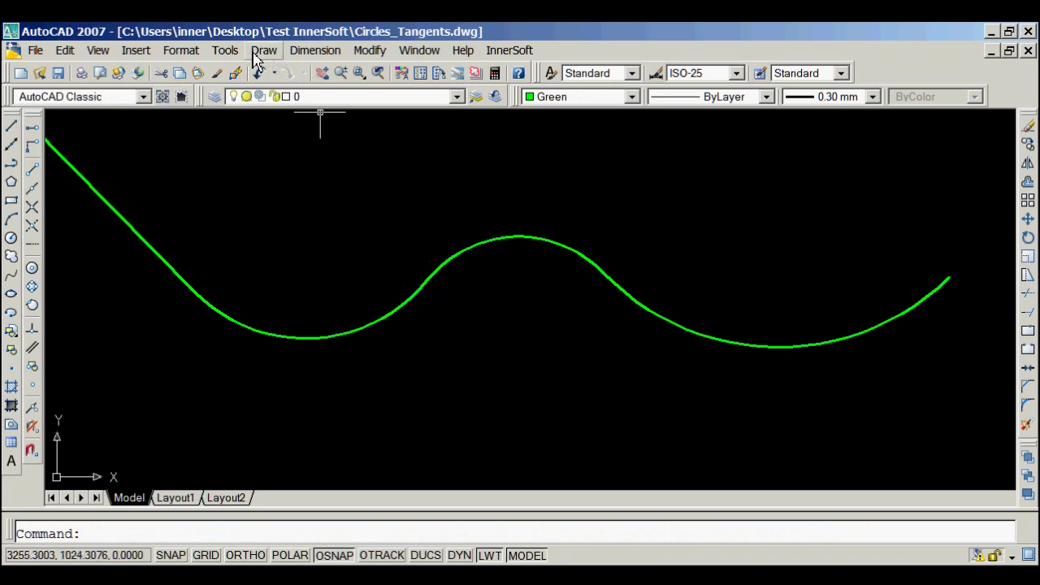
- Add a radius dimension to the polyline's first, upward-opening arc, placing the text inside the curve above it
{"action": "left_click", "coordinate": [309, 52]}
{"action": "left_click", "coordinate": [323, 210]}
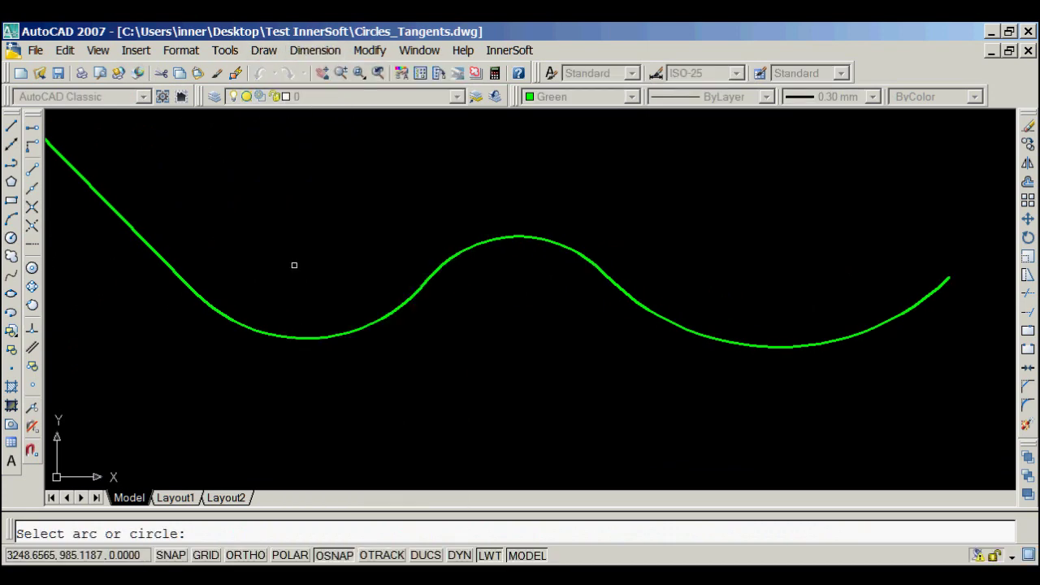
{"action": "scroll", "coordinate": [288, 277], "scroll_direction": "up", "scroll_amount": 2}
{"action": "left_click", "coordinate": [306, 355]}
{"action": "left_click", "coordinate": [307, 244]}
{"action": "left_click", "coordinate": [307, 245]}
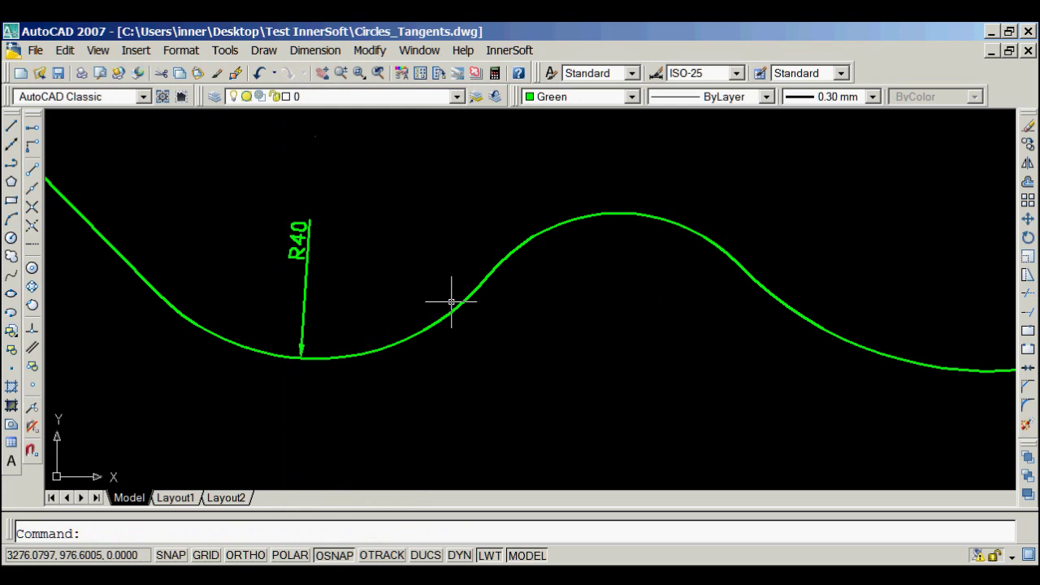
- Add a radius dimension to the polyline's middle, crest-shaped arc, placing the text below the curve
{"action": "middle_click_drag", "start_coordinate": [567, 267], "coordinate": [351, 245]}
{"action": "scroll", "coordinate": [357, 243], "scroll_direction": "up", "scroll_amount": 3}
{"action": "right_click", "coordinate": [417, 206]}
{"action": "left_click", "coordinate": [474, 218]}
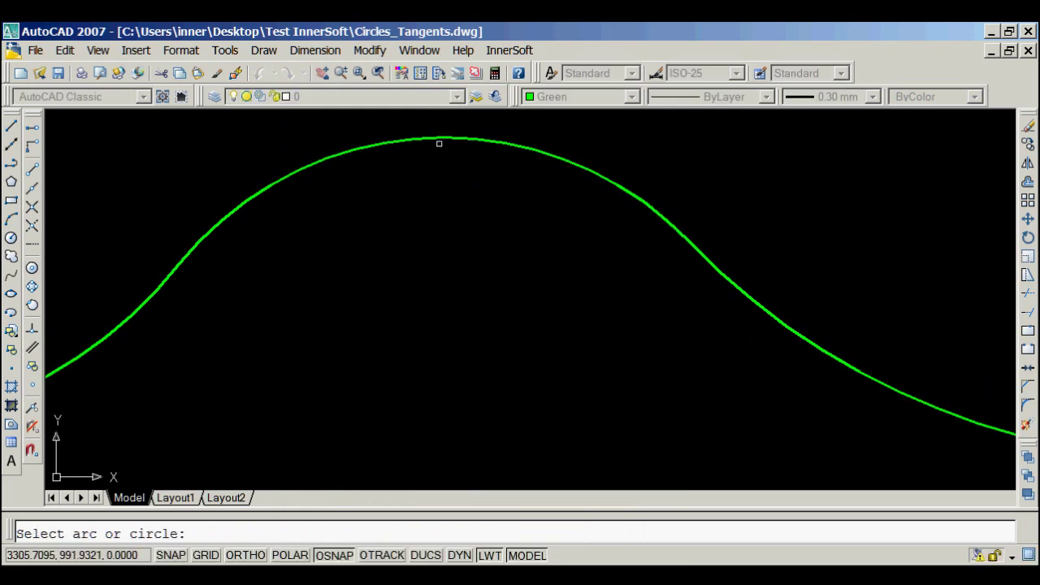
{"action": "left_click", "coordinate": [440, 140]}
{"action": "left_click", "coordinate": [451, 384]}
{"action": "scroll", "coordinate": [452, 382], "scroll_direction": "down", "scroll_amount": 1}
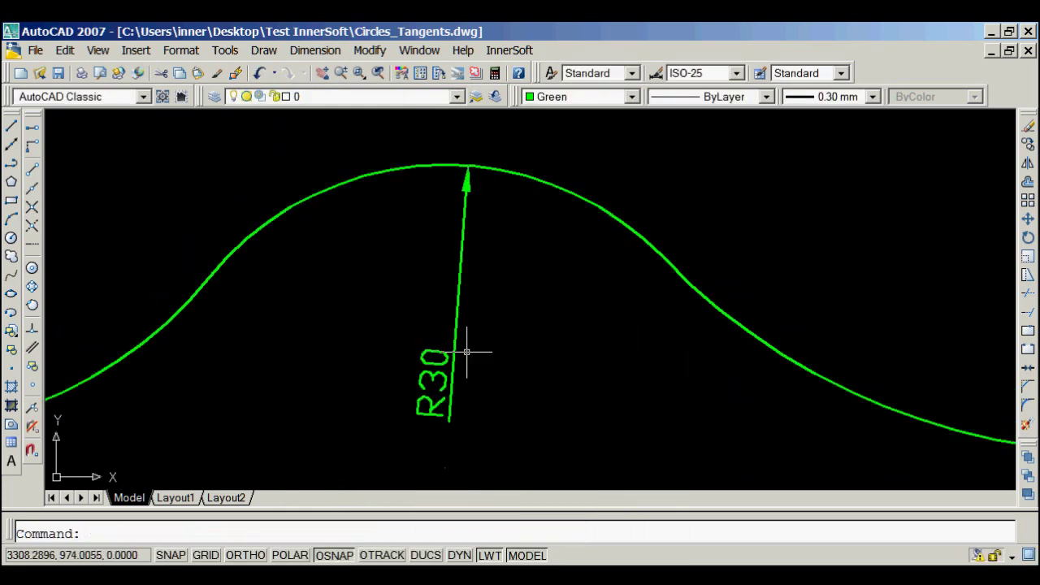
- Add a radius dimension to the polyline's last, upward-opening arc, placing the text above the curve
{"action": "scroll", "coordinate": [494, 370], "scroll_direction": "up", "scroll_amount": 1}
{"action": "scroll", "coordinate": [460, 321], "scroll_direction": "down", "scroll_amount": 3}
{"action": "middle_click_drag", "start_coordinate": [573, 341], "coordinate": [352, 341]}
{"action": "right_click", "coordinate": [436, 224]}
{"action": "left_click", "coordinate": [452, 234]}
{"action": "left_click", "coordinate": [568, 362]}
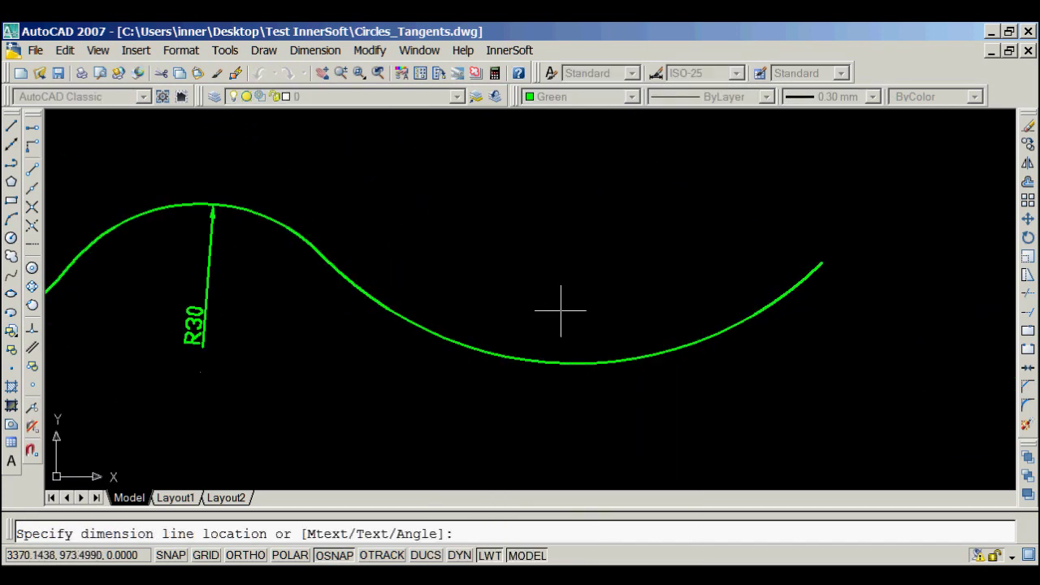
{"action": "left_click", "coordinate": [565, 253]}
- Close the InnerSoft Geometric Tools dialog, keeping the three dimensioned arcs in view
{"action": "scroll", "coordinate": [469, 225], "scroll_direction": "up", "scroll_amount": 1}
{"action": "middle_click_drag", "start_coordinate": [251, 311], "coordinate": [451, 293]}
{"action": "scroll", "coordinate": [441, 268], "scroll_direction": "down", "scroll_amount": 5}
{"action": "scroll", "coordinate": [524, 291], "scroll_direction": "up", "scroll_amount": 3}
{"action": "scroll", "coordinate": [523, 291], "scroll_direction": "up", "scroll_amount": 2}
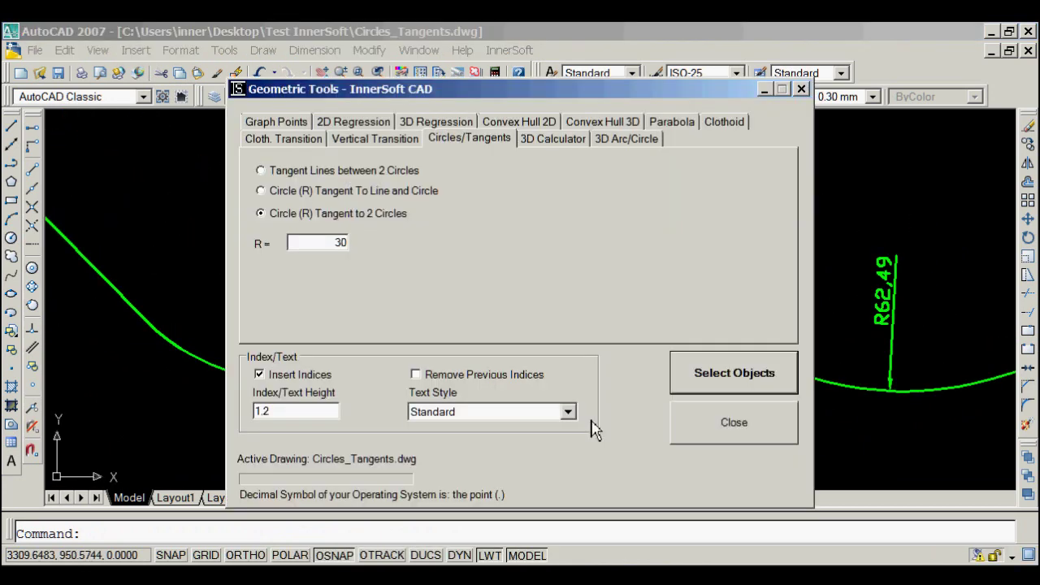
{"action": "left_click", "coordinate": [707, 436]}
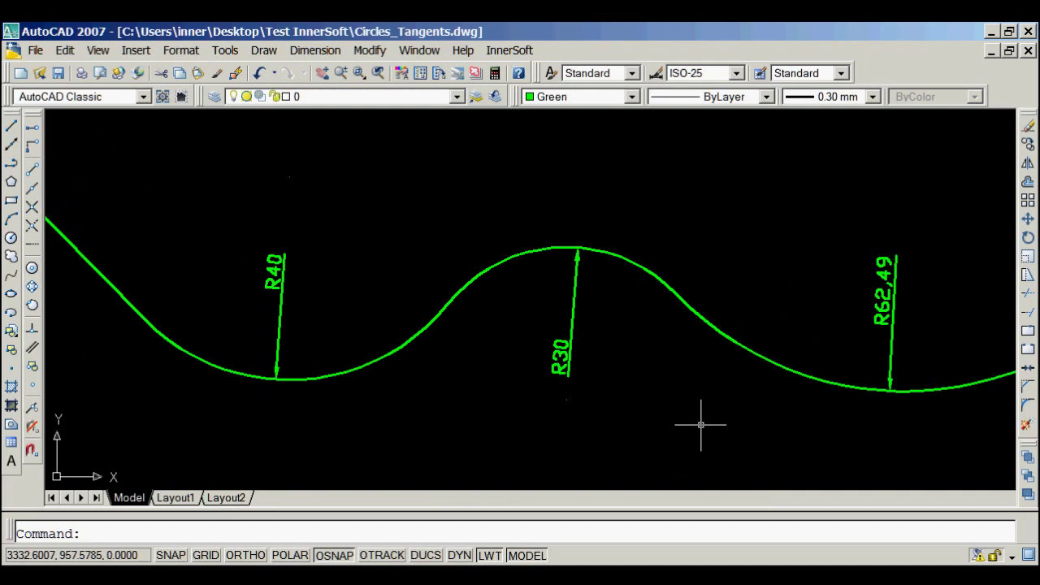